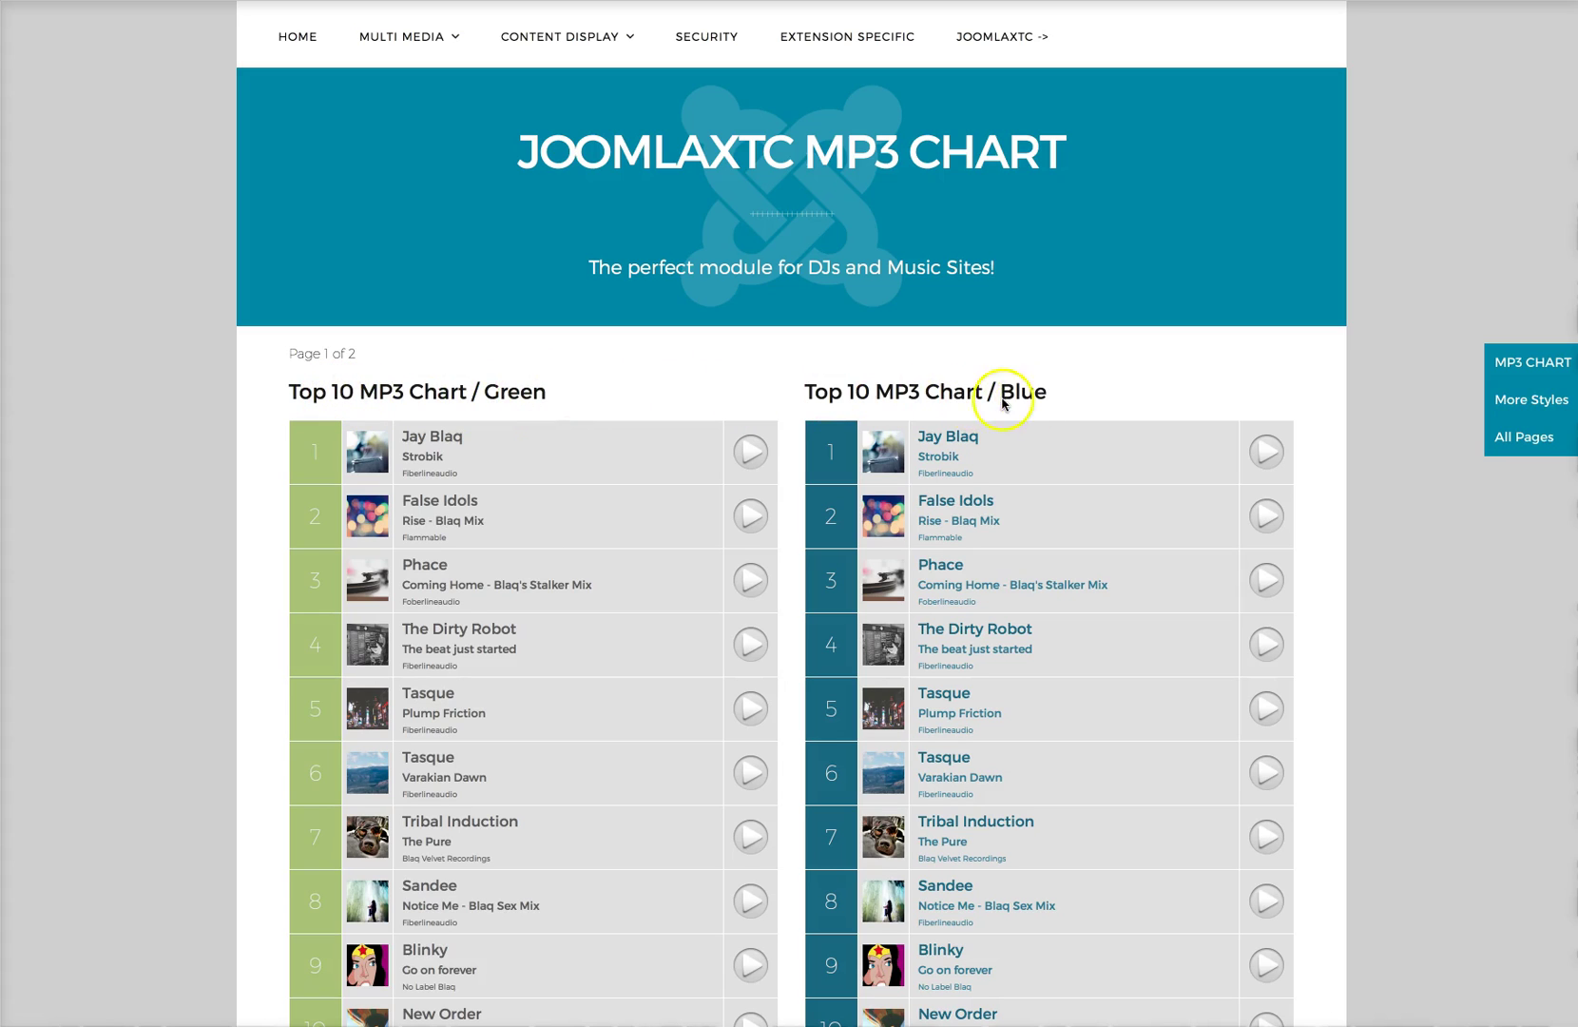
- Scroll down past the Red and Purple charts, then back up to the Green chart
scroll(986, 440, down, 1)
scroll(986, 440, down, 2)
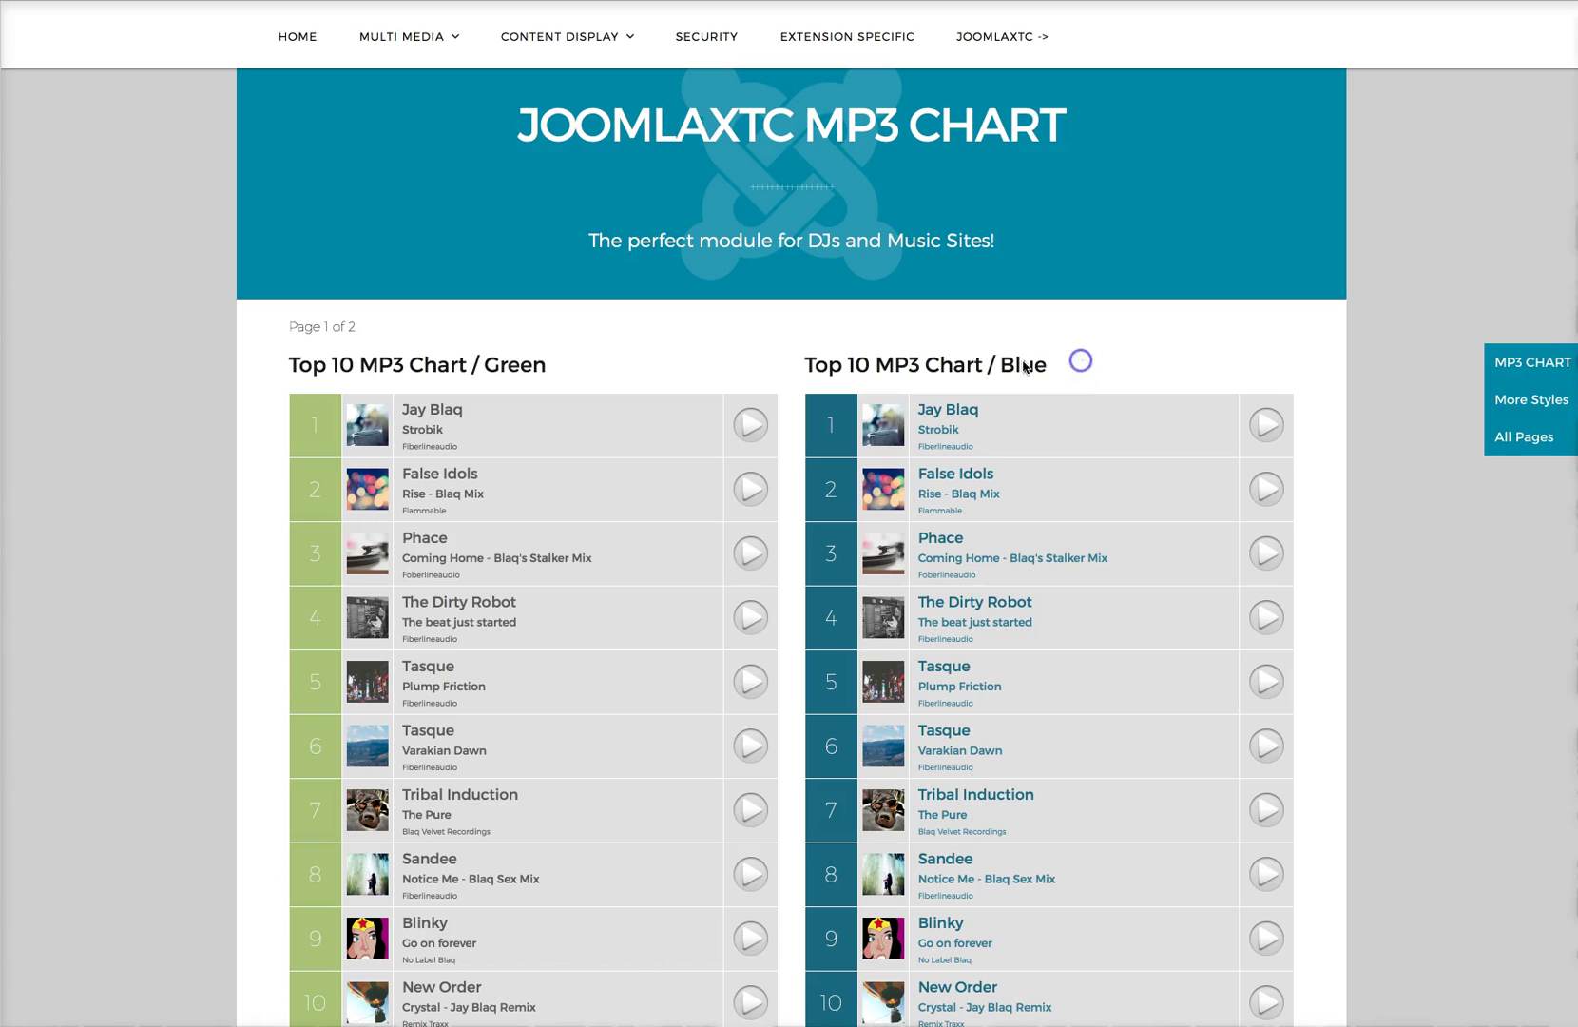
scroll(525, 354, down, 3)
scroll(525, 354, down, 5)
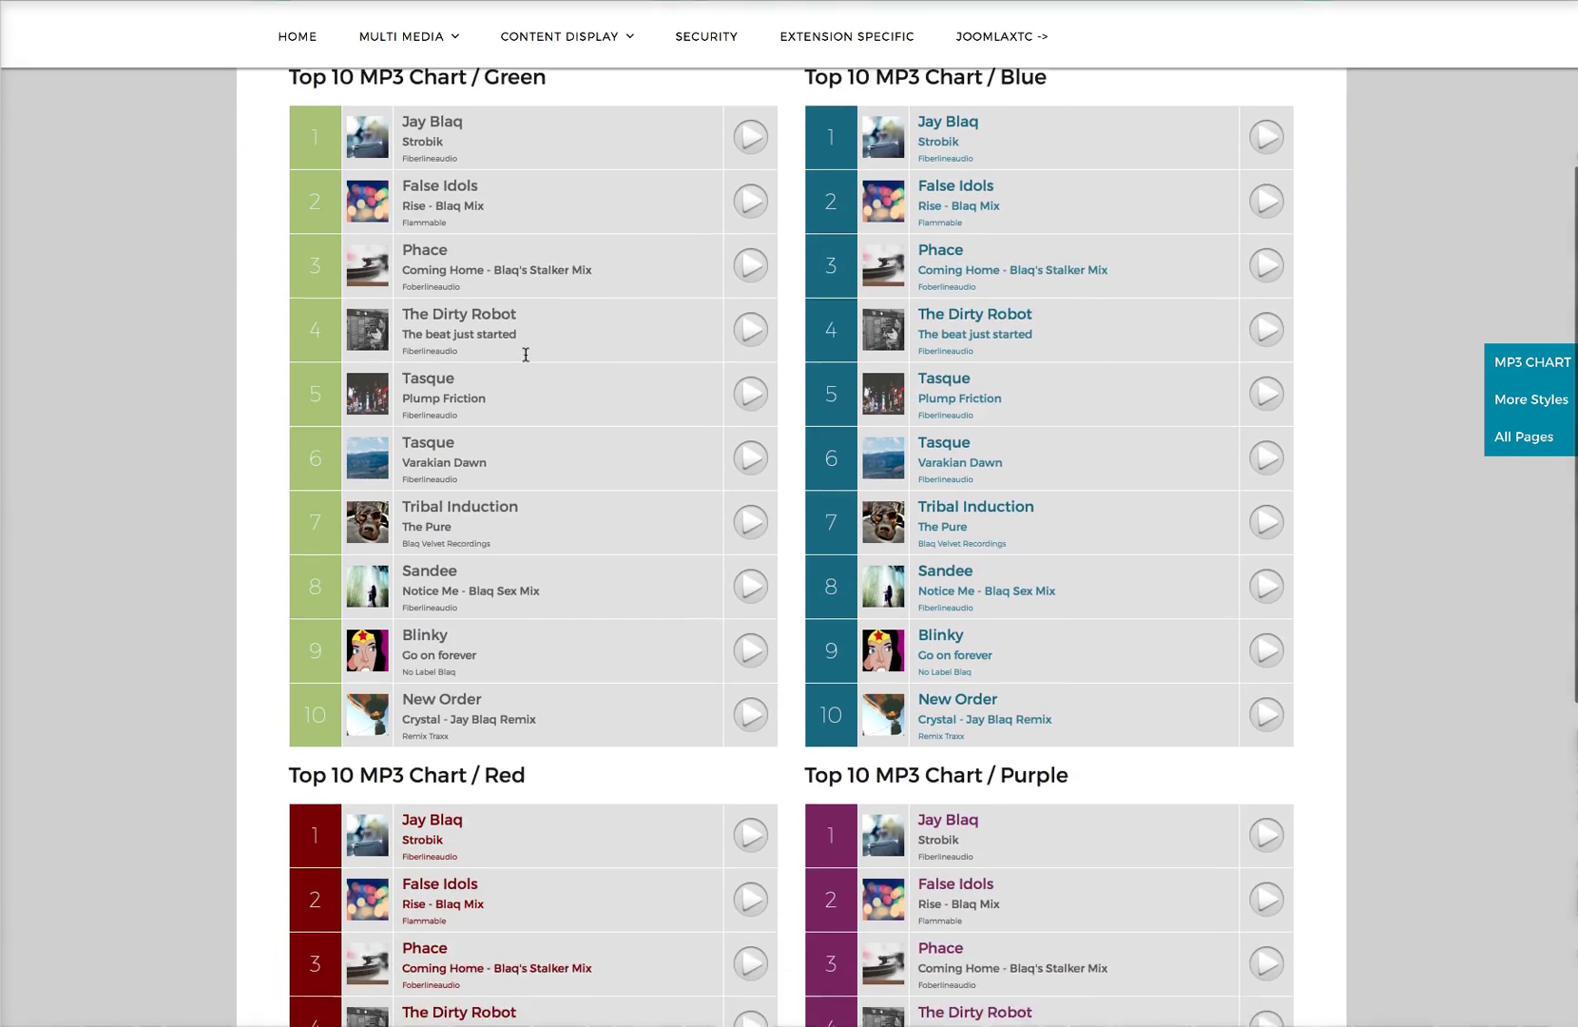
scroll(524, 353, down, 4)
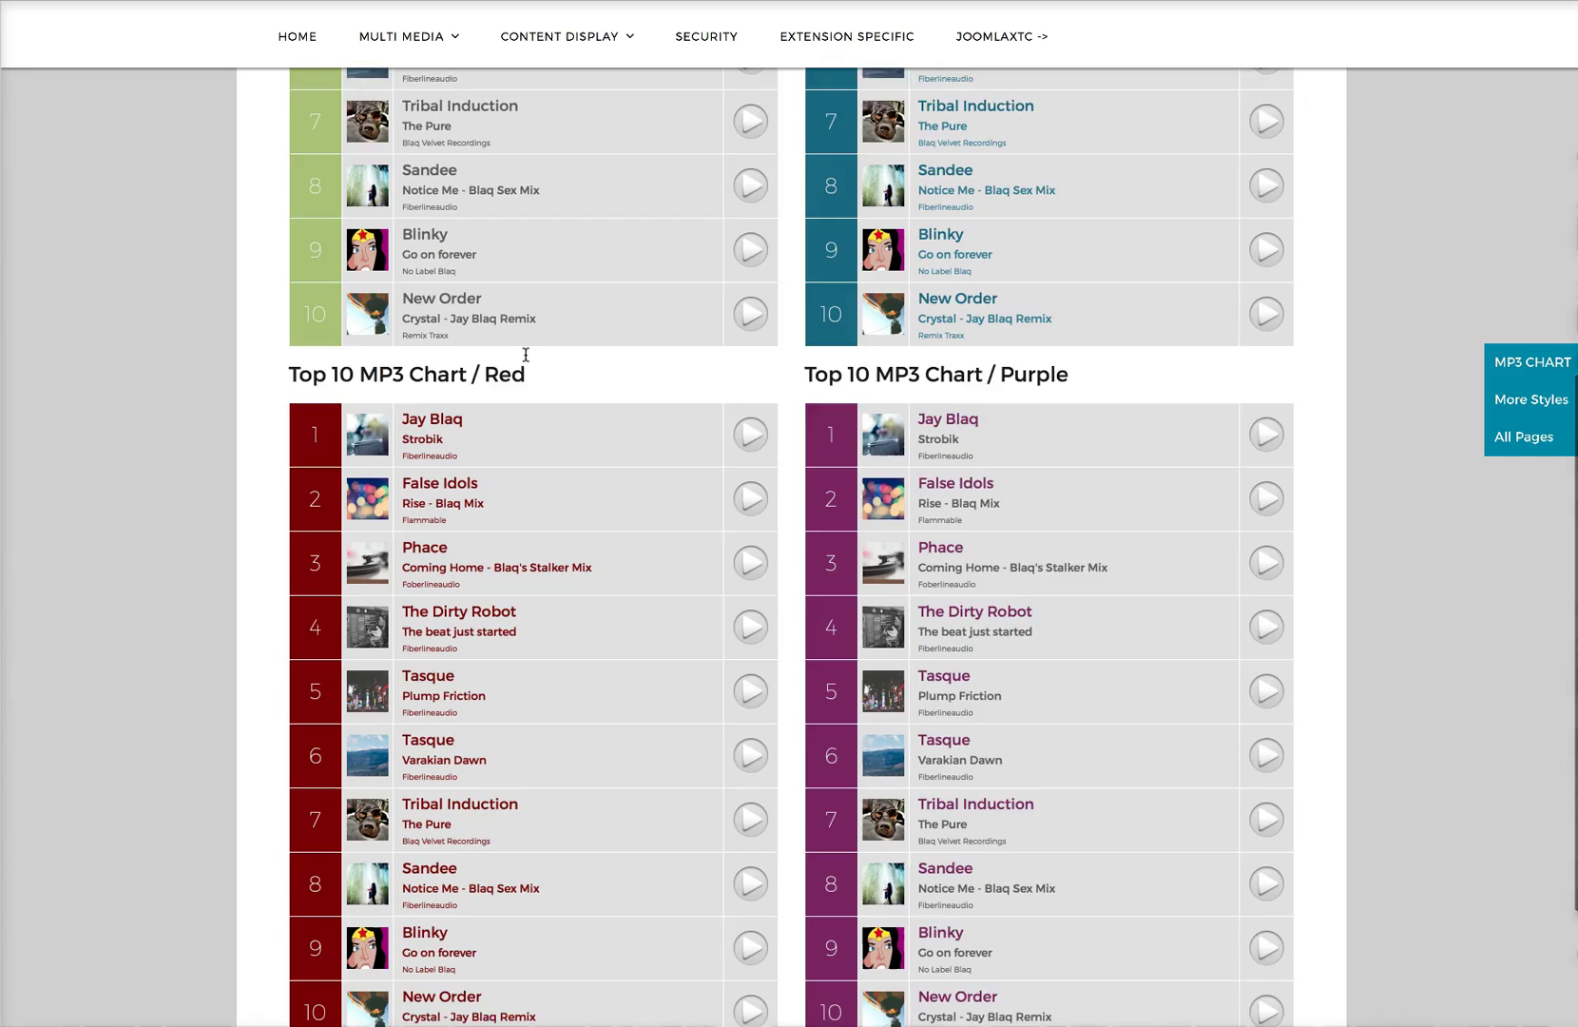
scroll(525, 354, up, 1)
scroll(525, 354, up, 8)
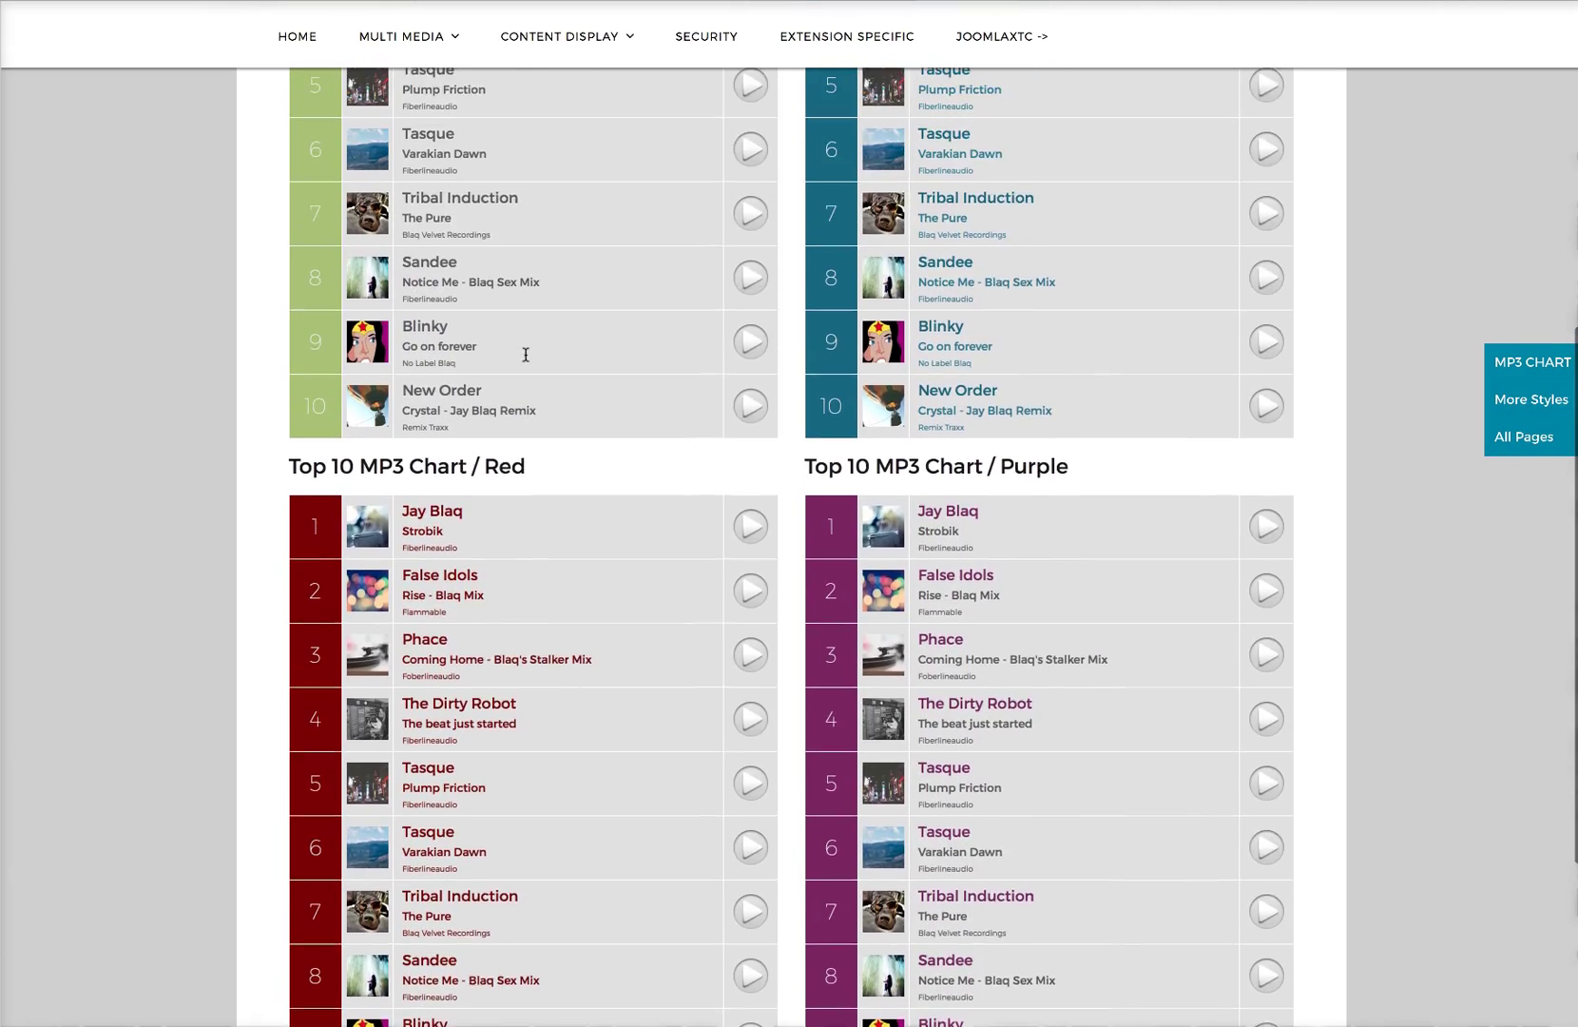
scroll(526, 355, up, 1)
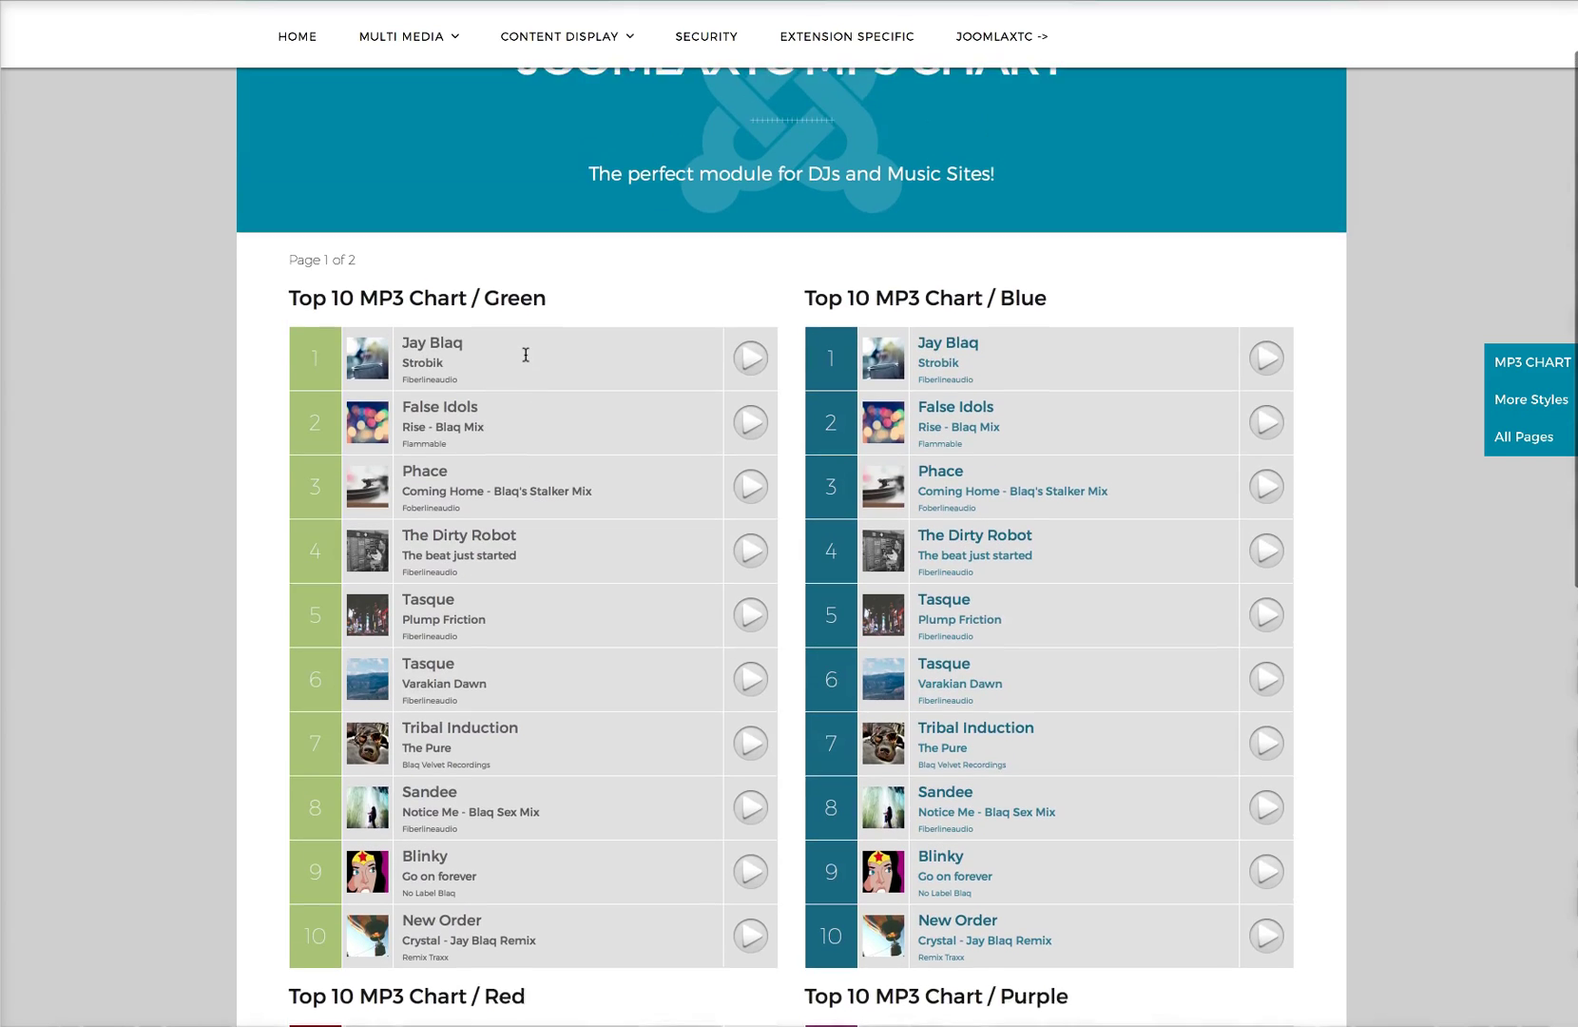
scroll(562, 354, up, 1)
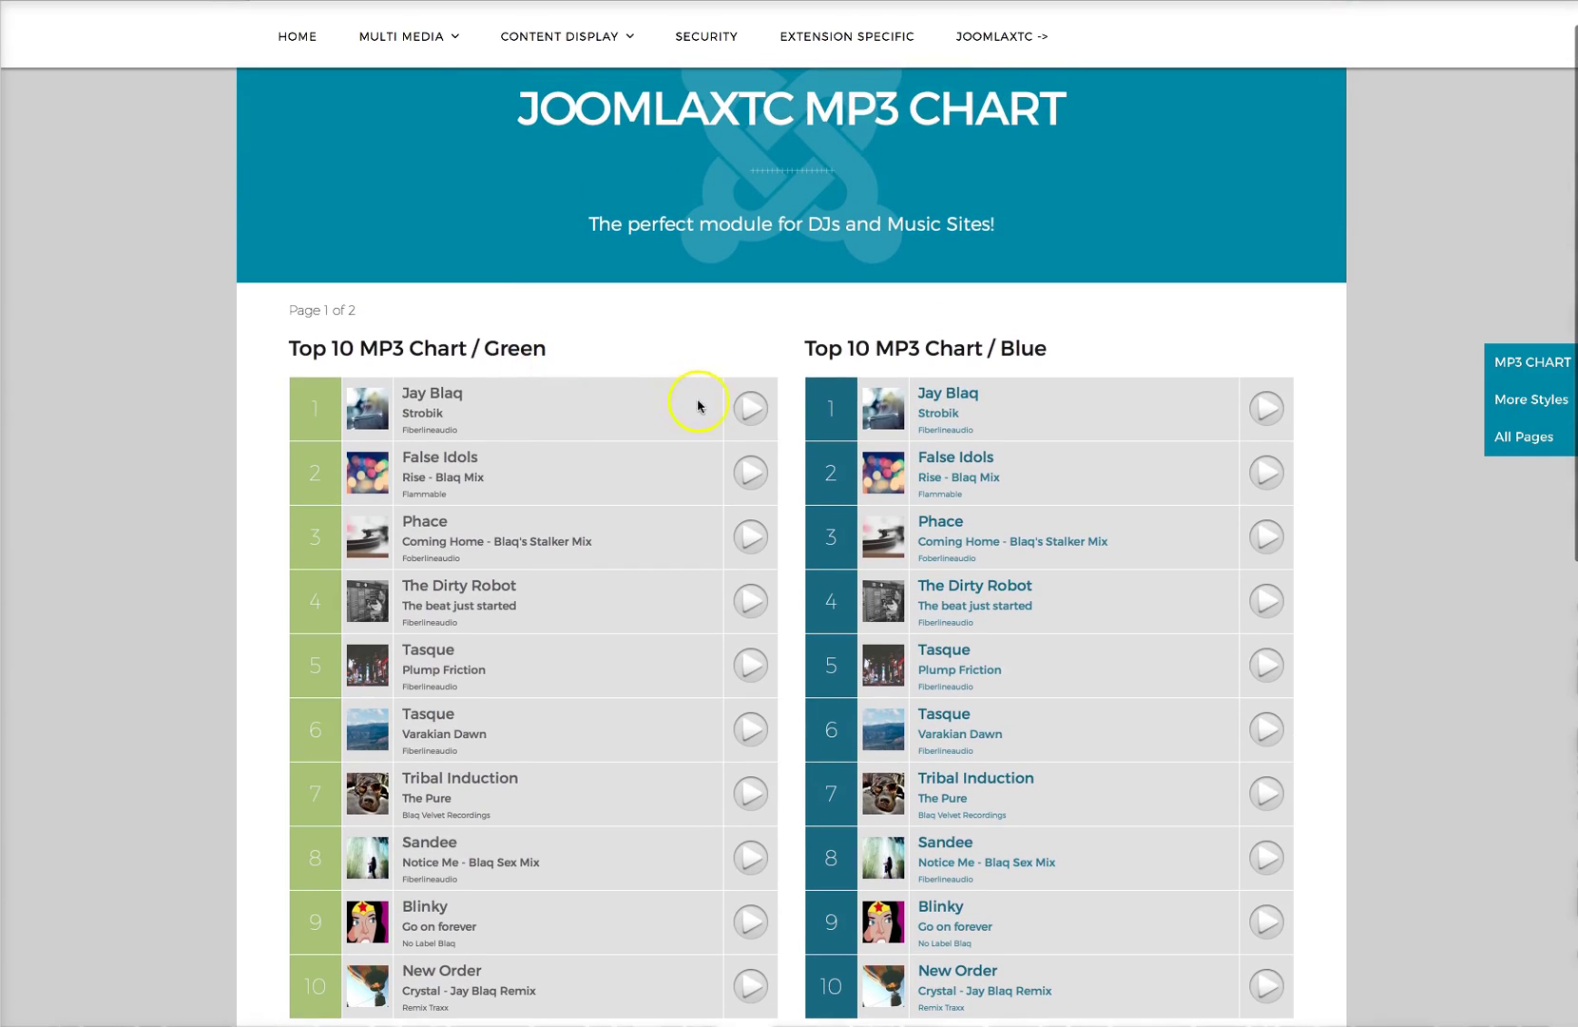
click(751, 416)
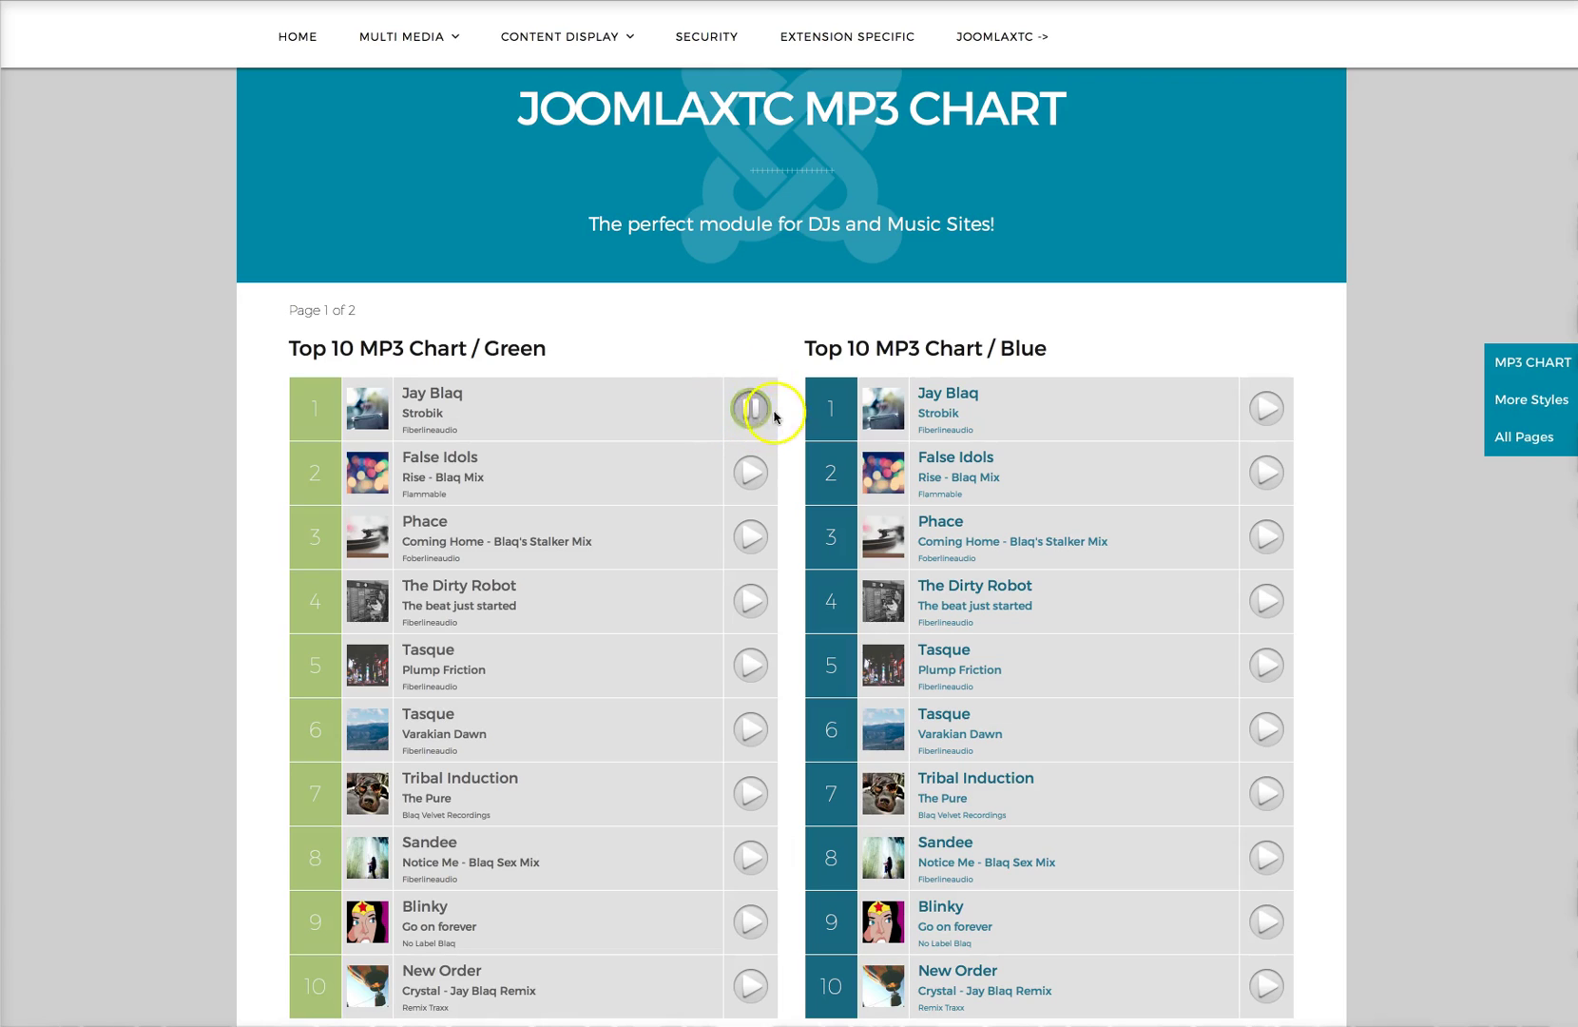
click(756, 413)
click(1264, 415)
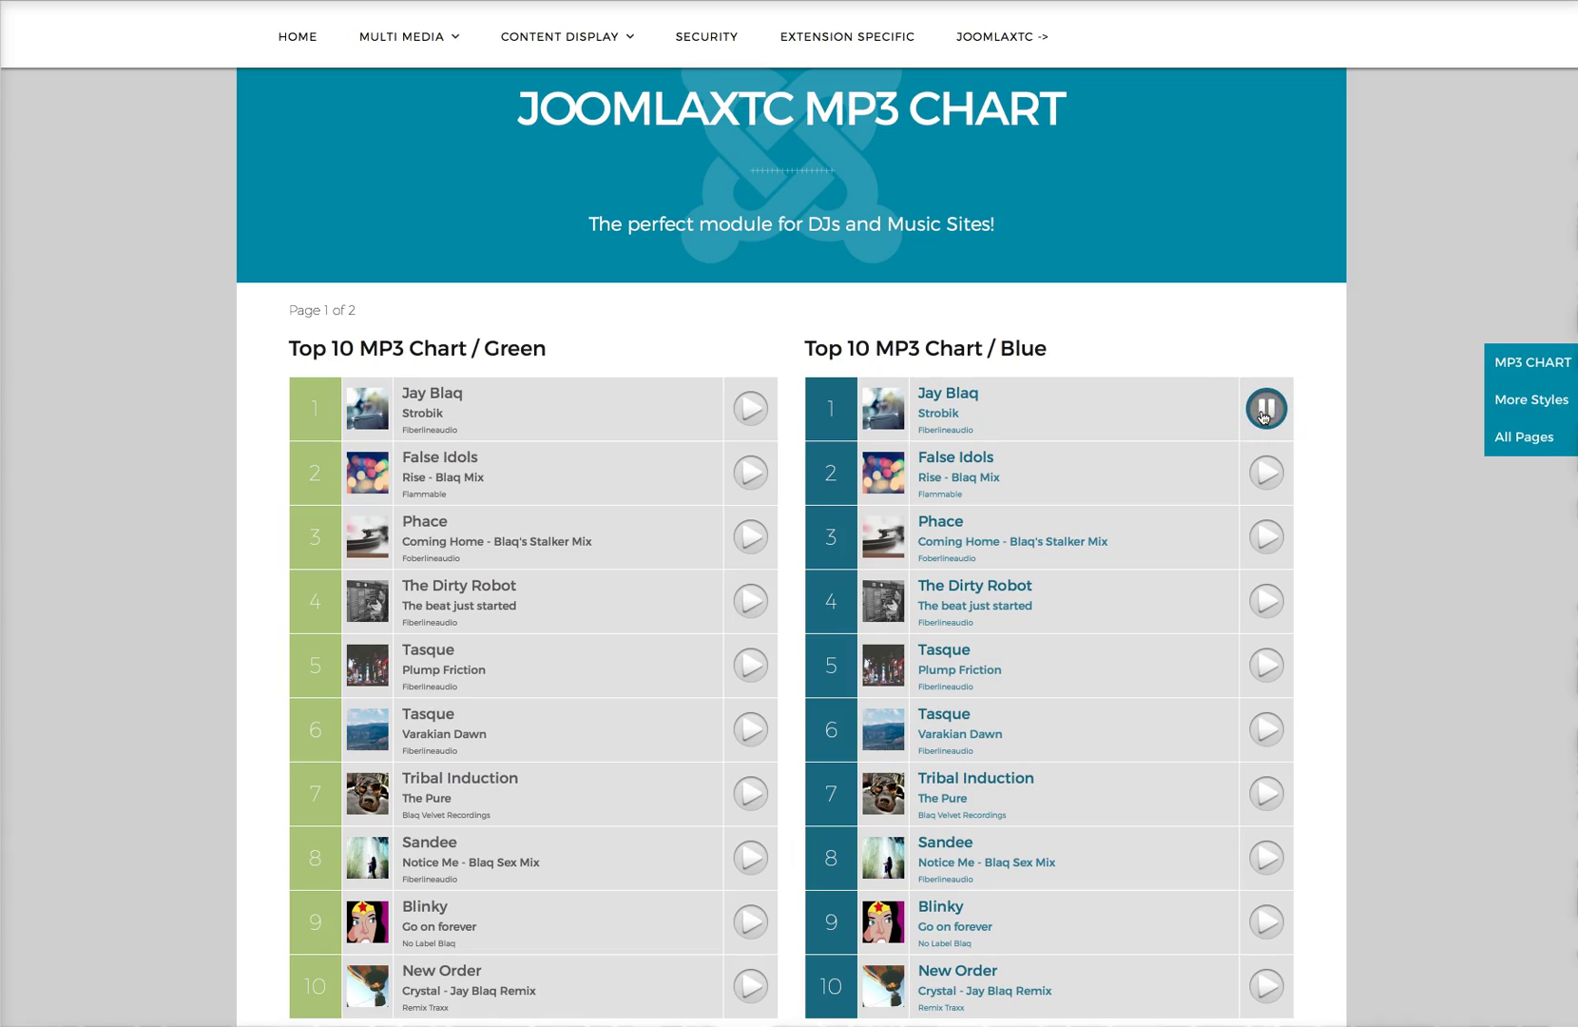
click(1264, 416)
click(372, 418)
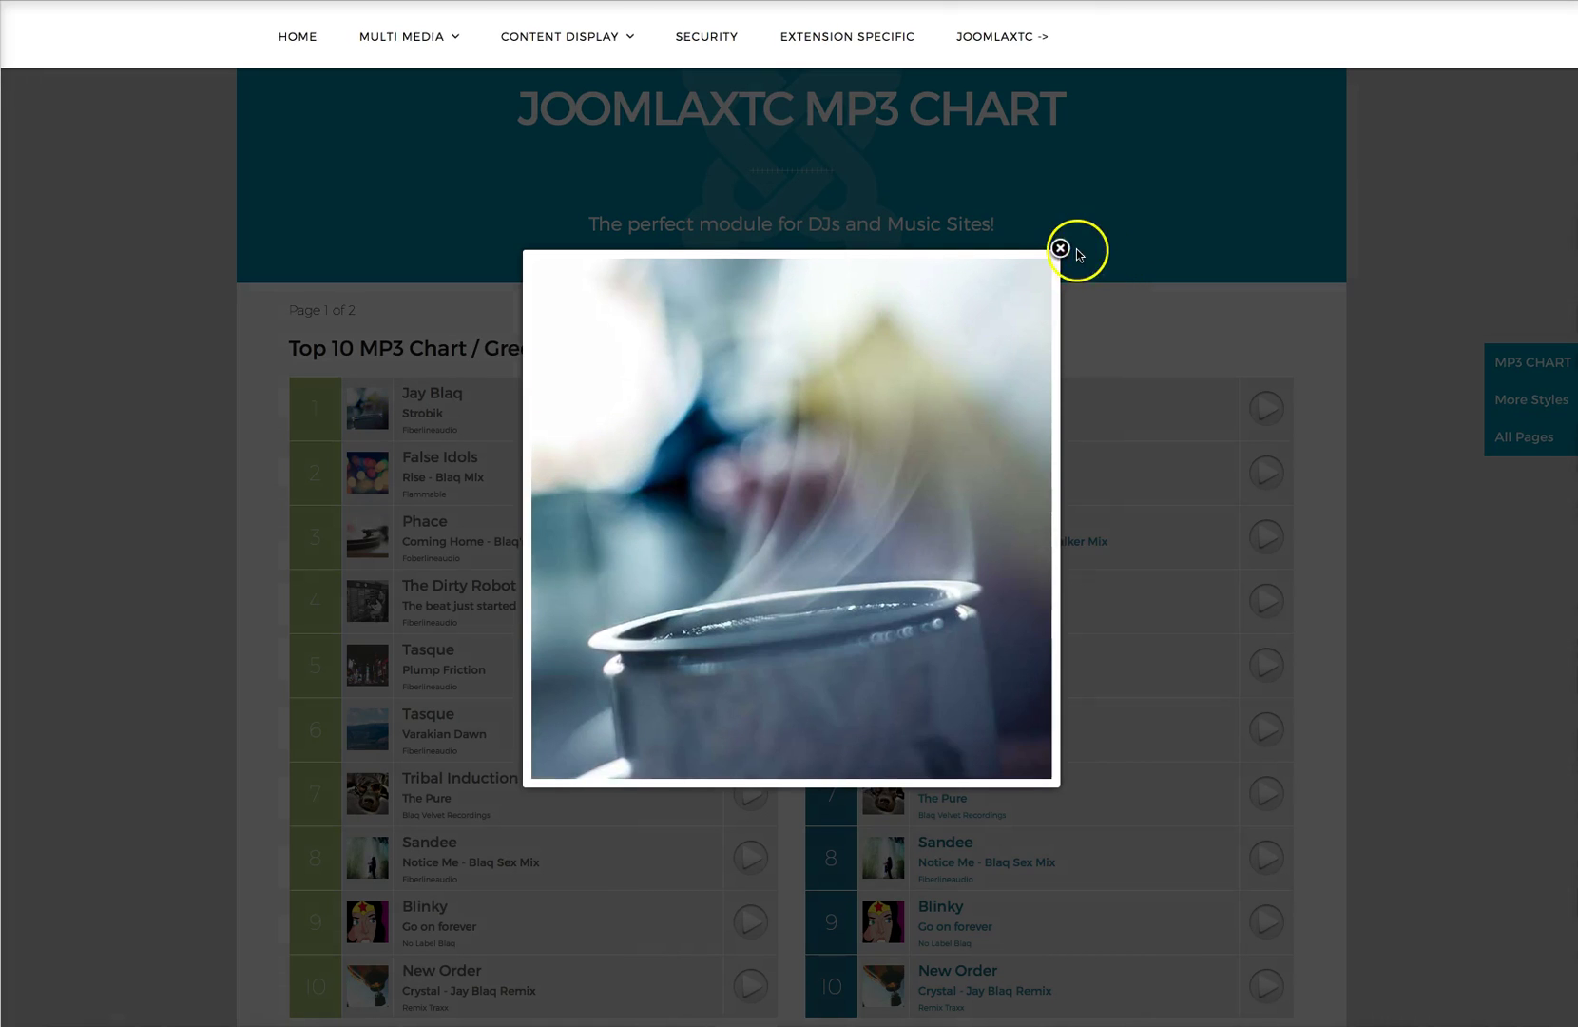
click(1060, 248)
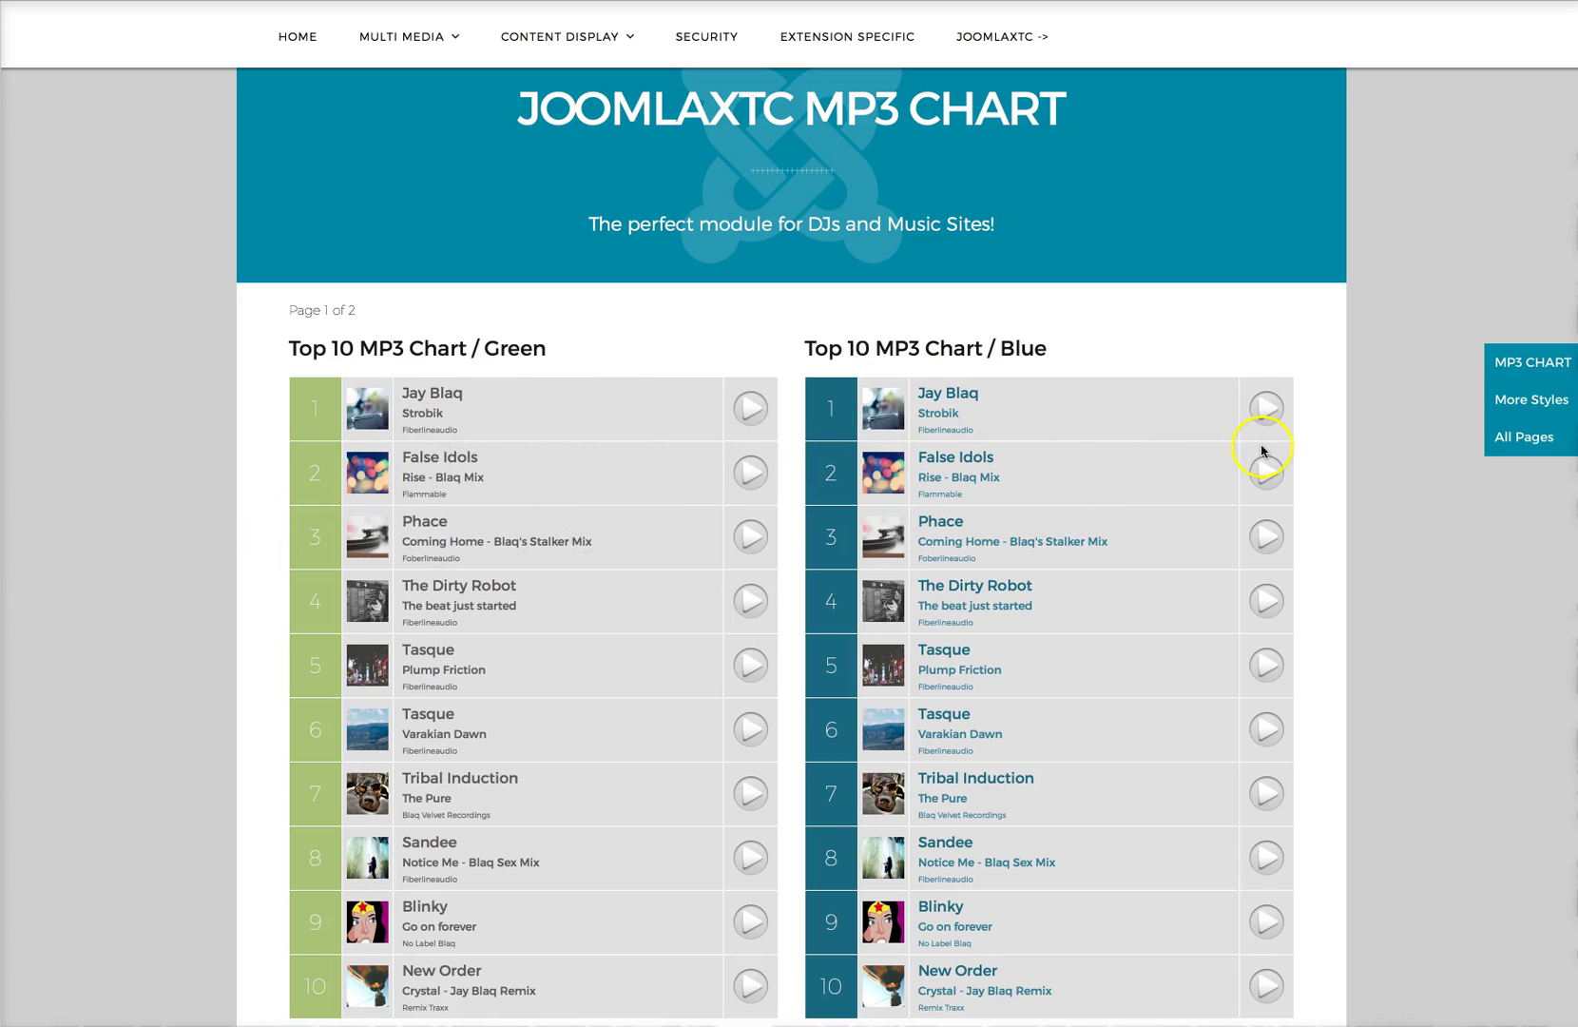
- Play Strobik in the Green chart, then play and stop Tasque's Plump Friction in the Blue chart
click(750, 408)
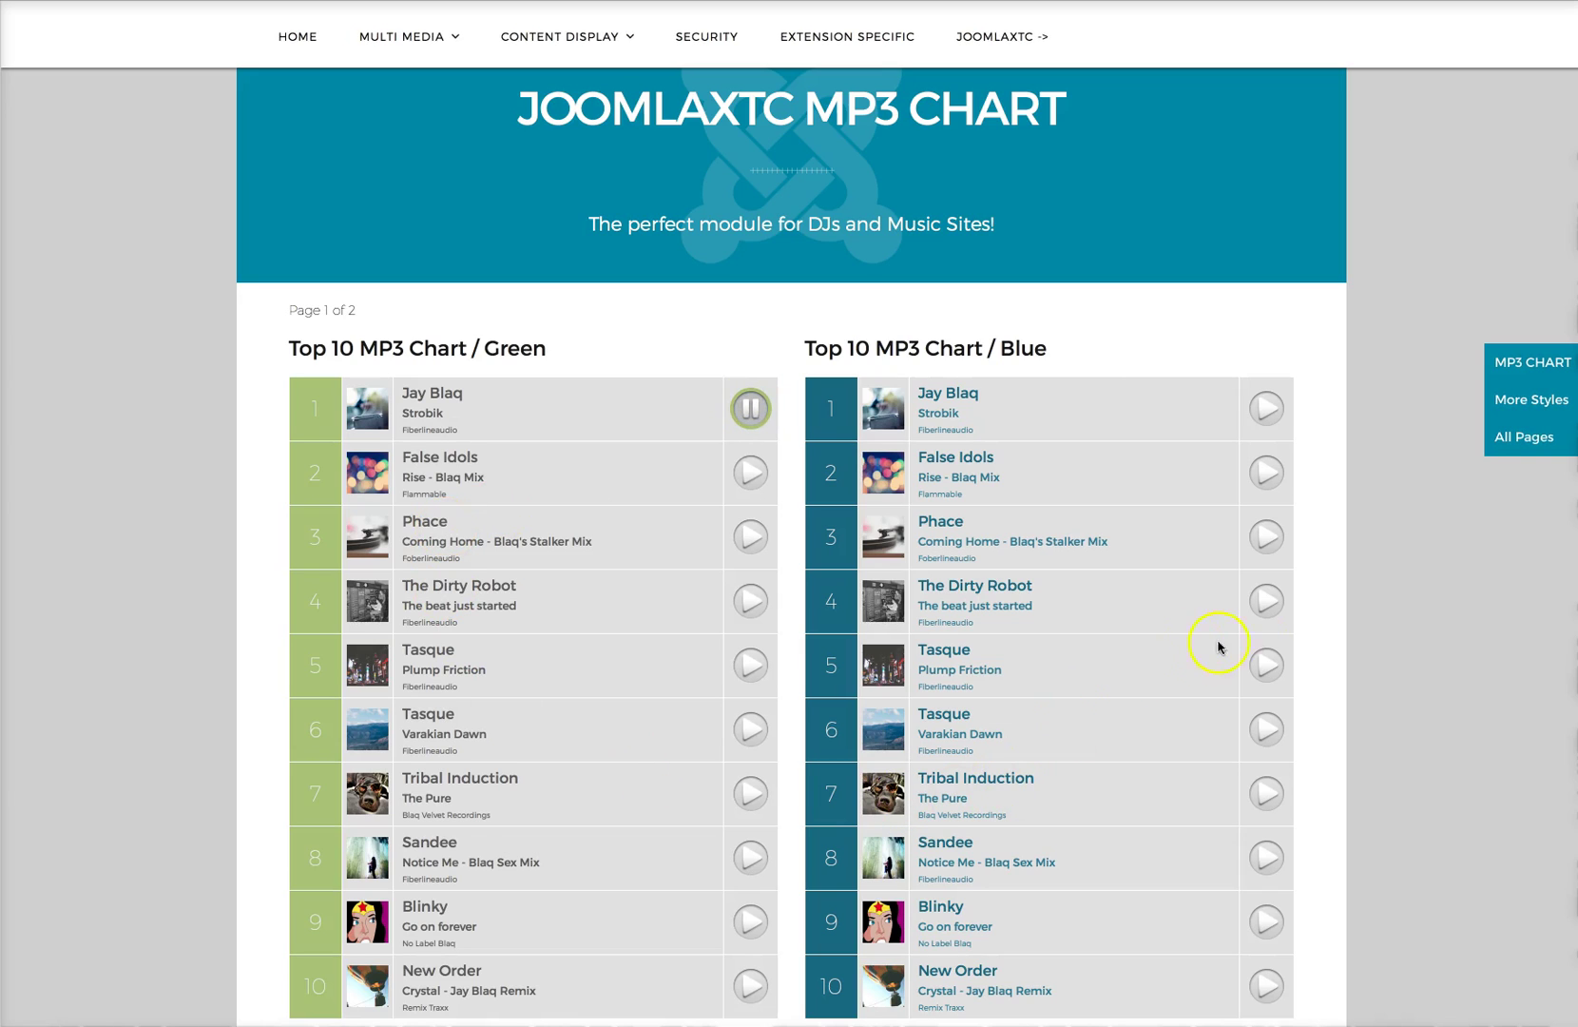
click(1266, 664)
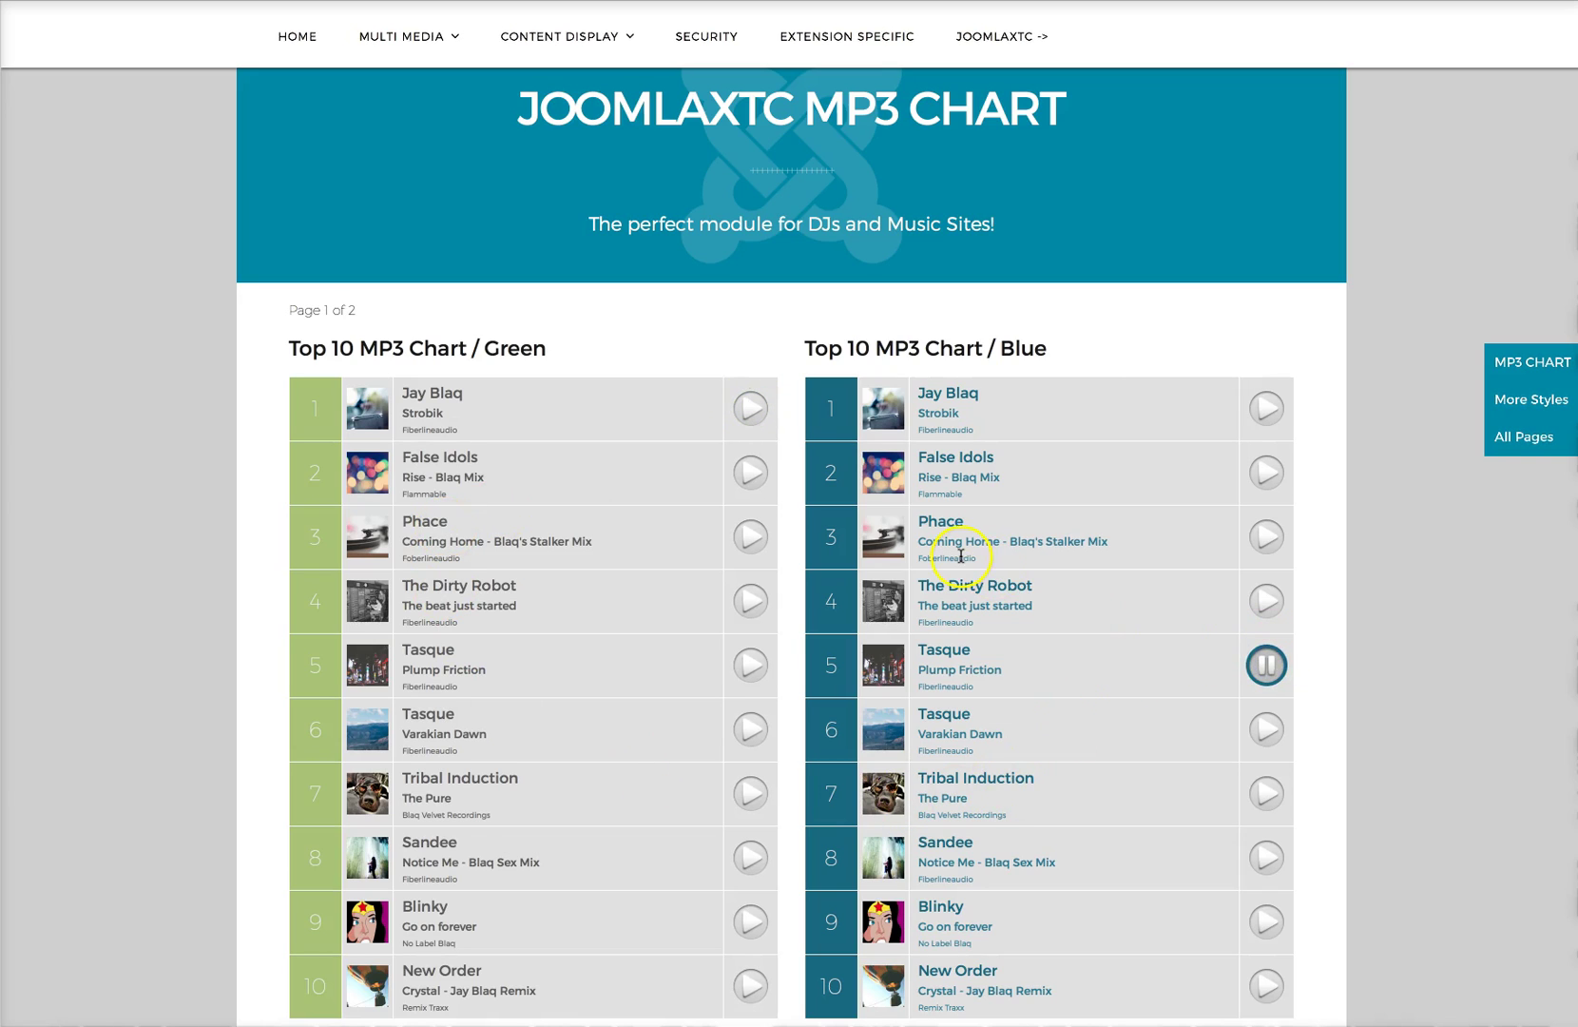
click(1267, 666)
- Scroll to the bottom of page 1 and follow the >> pagination link
scroll(493, 545, down, 2)
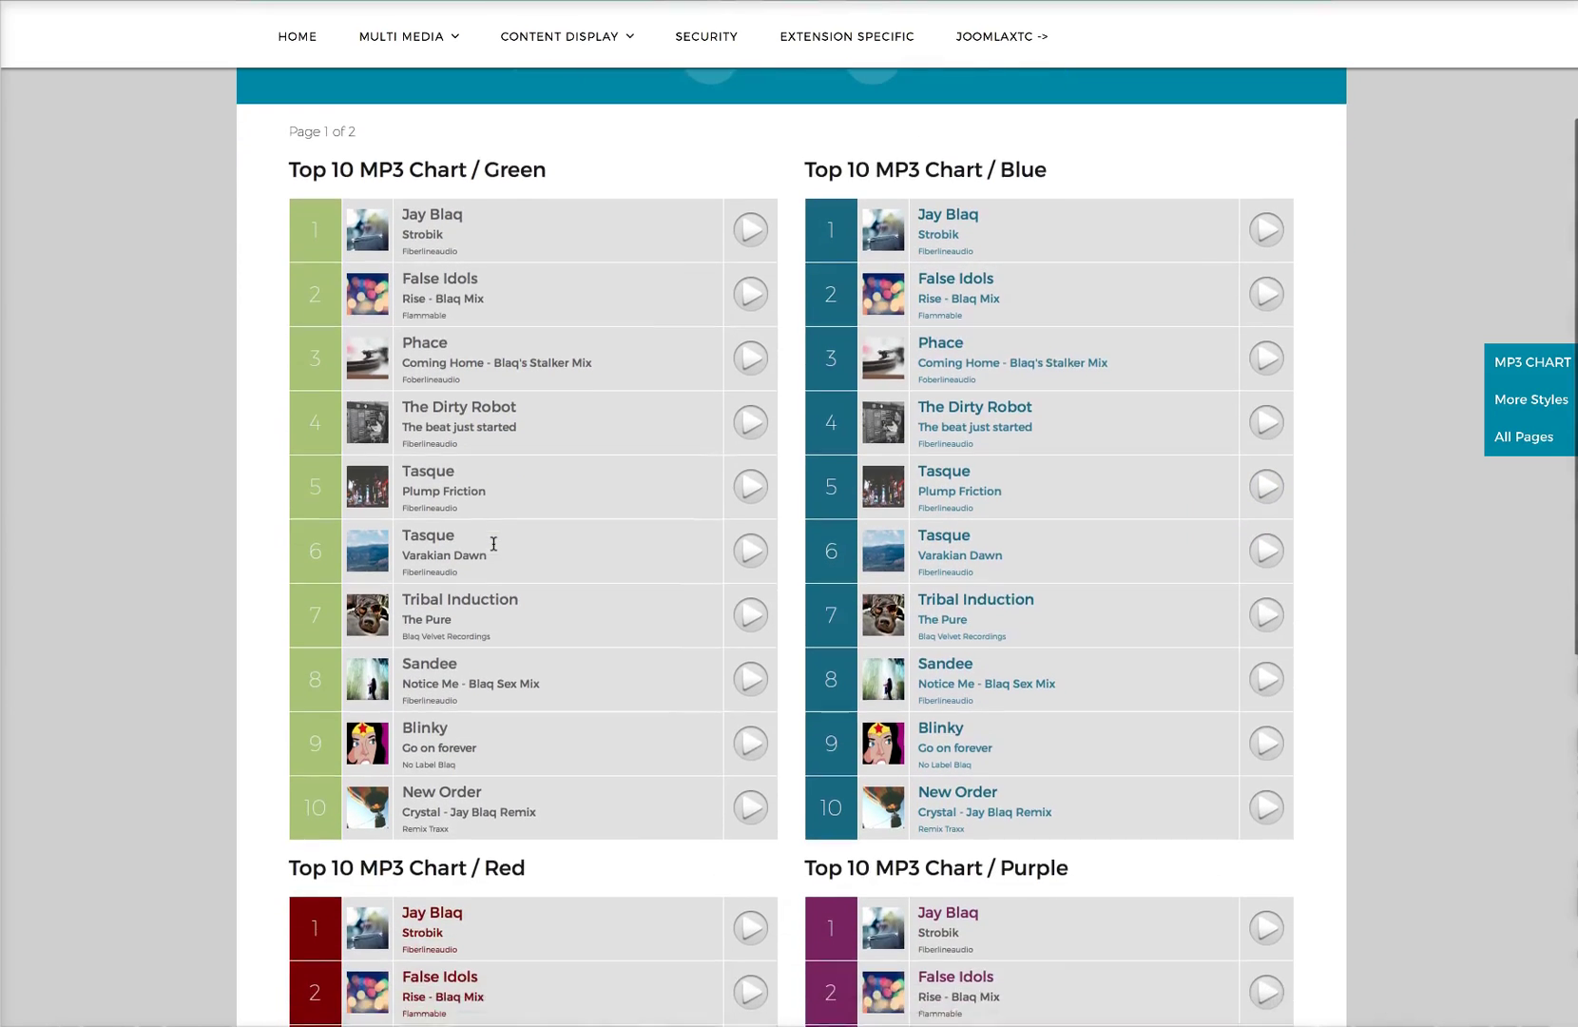
scroll(493, 544, down, 5)
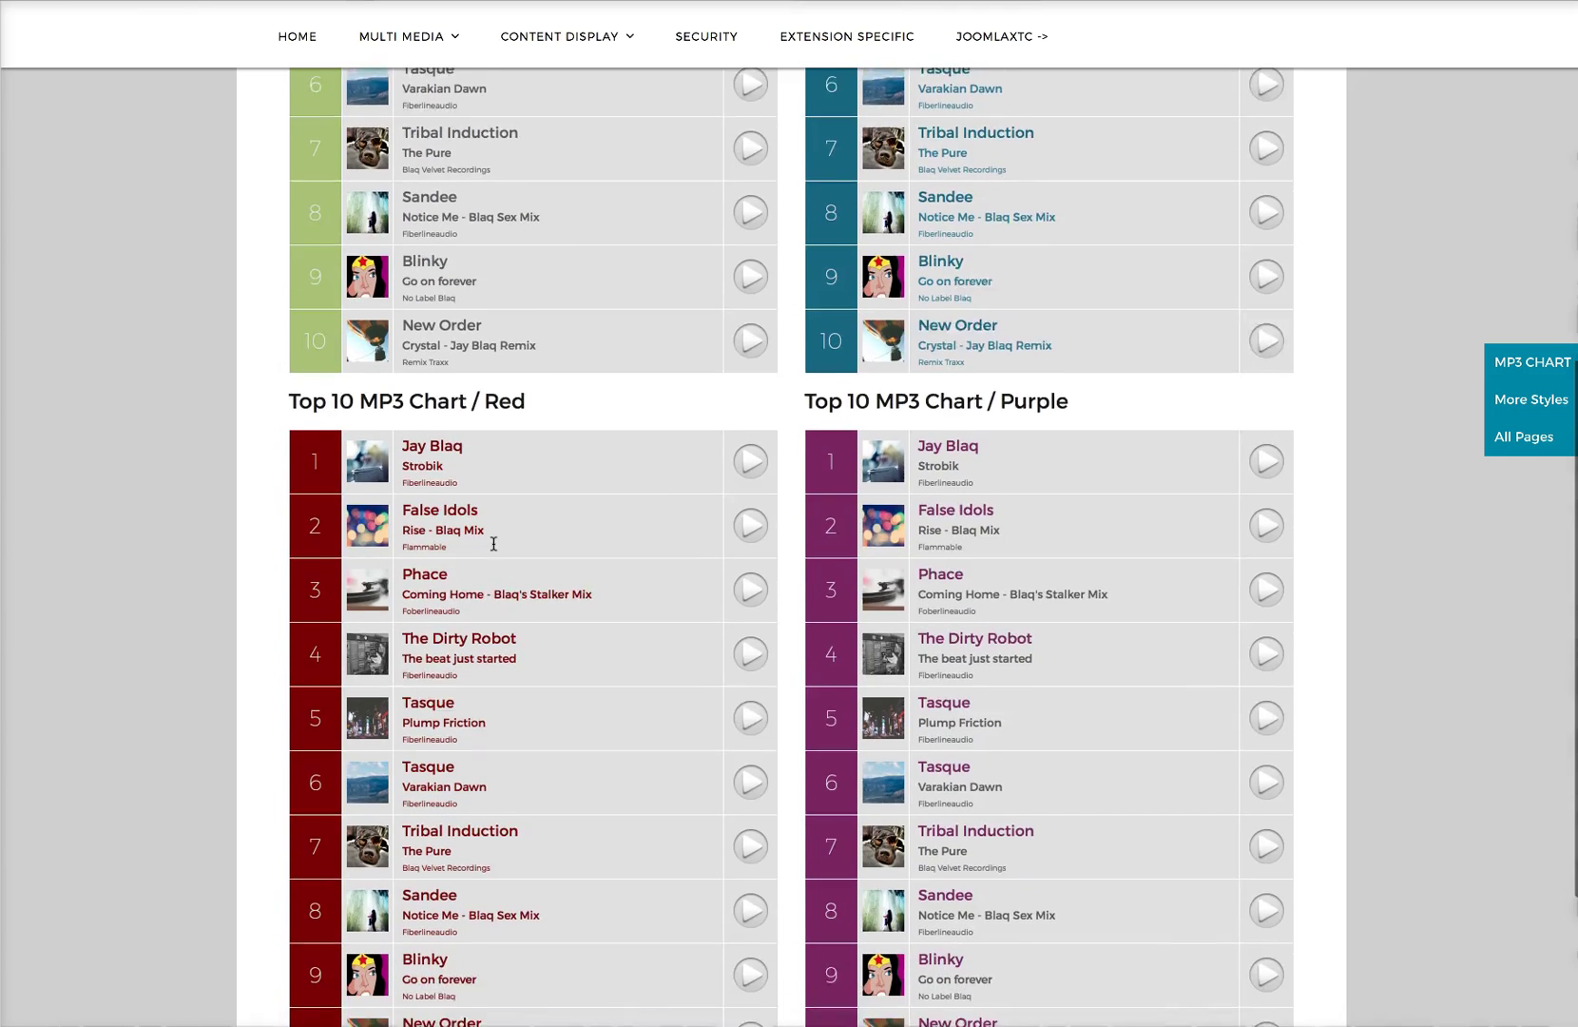
scroll(494, 545, down, 3)
click(825, 847)
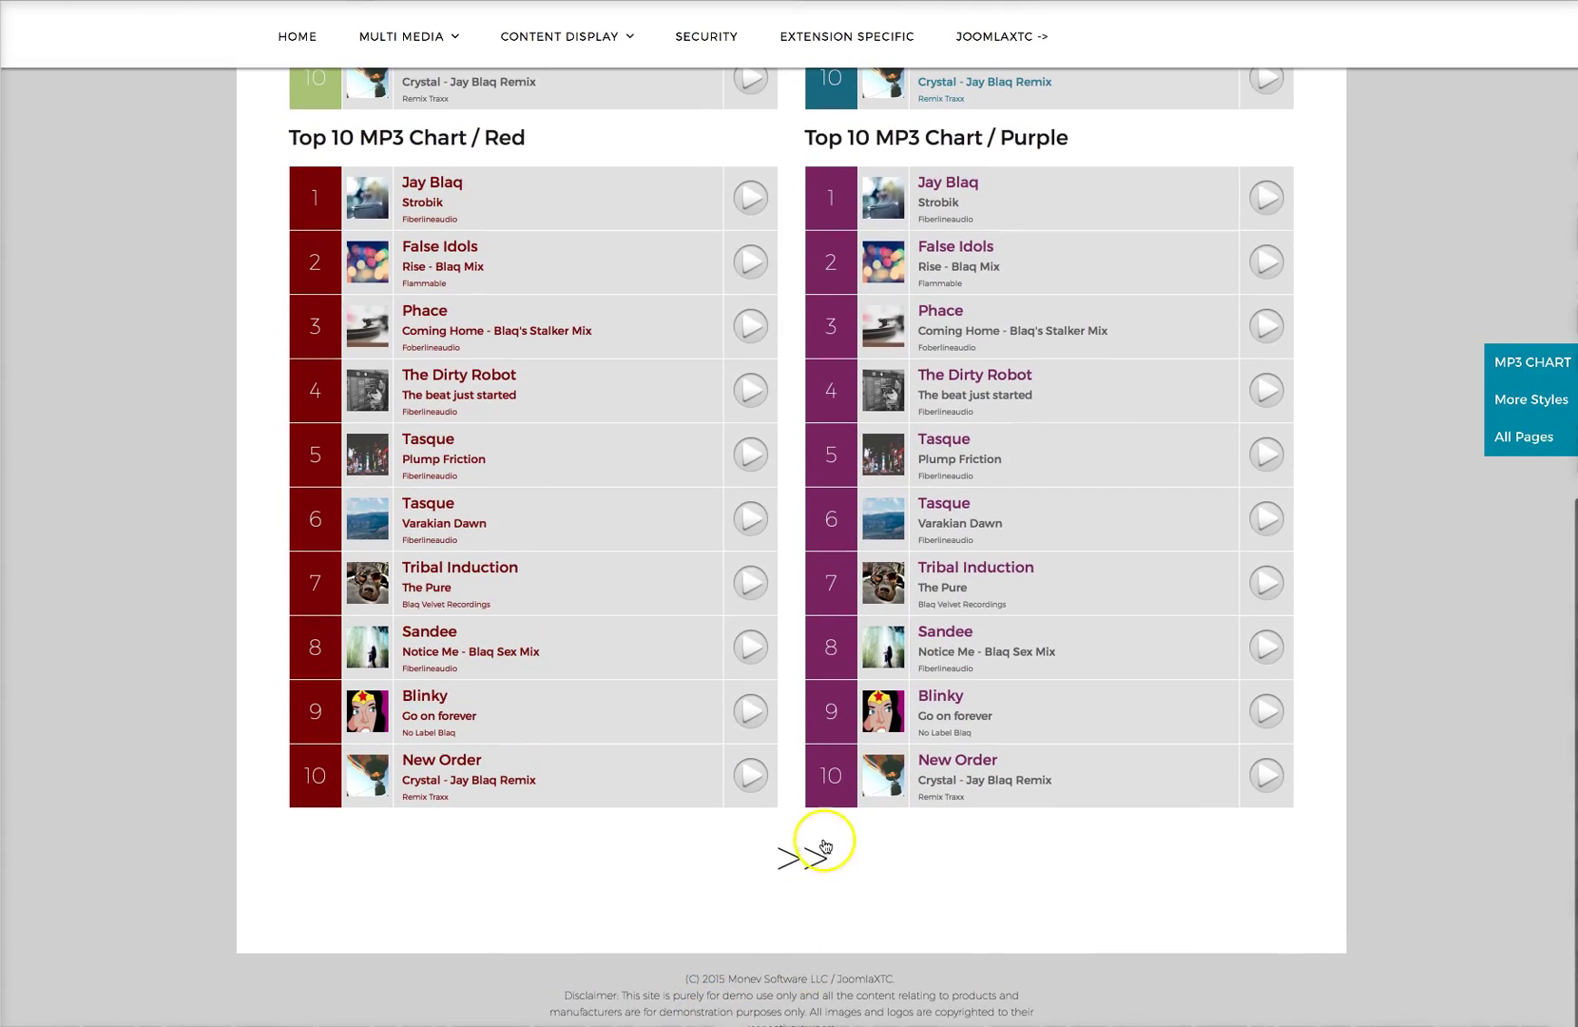
click(799, 858)
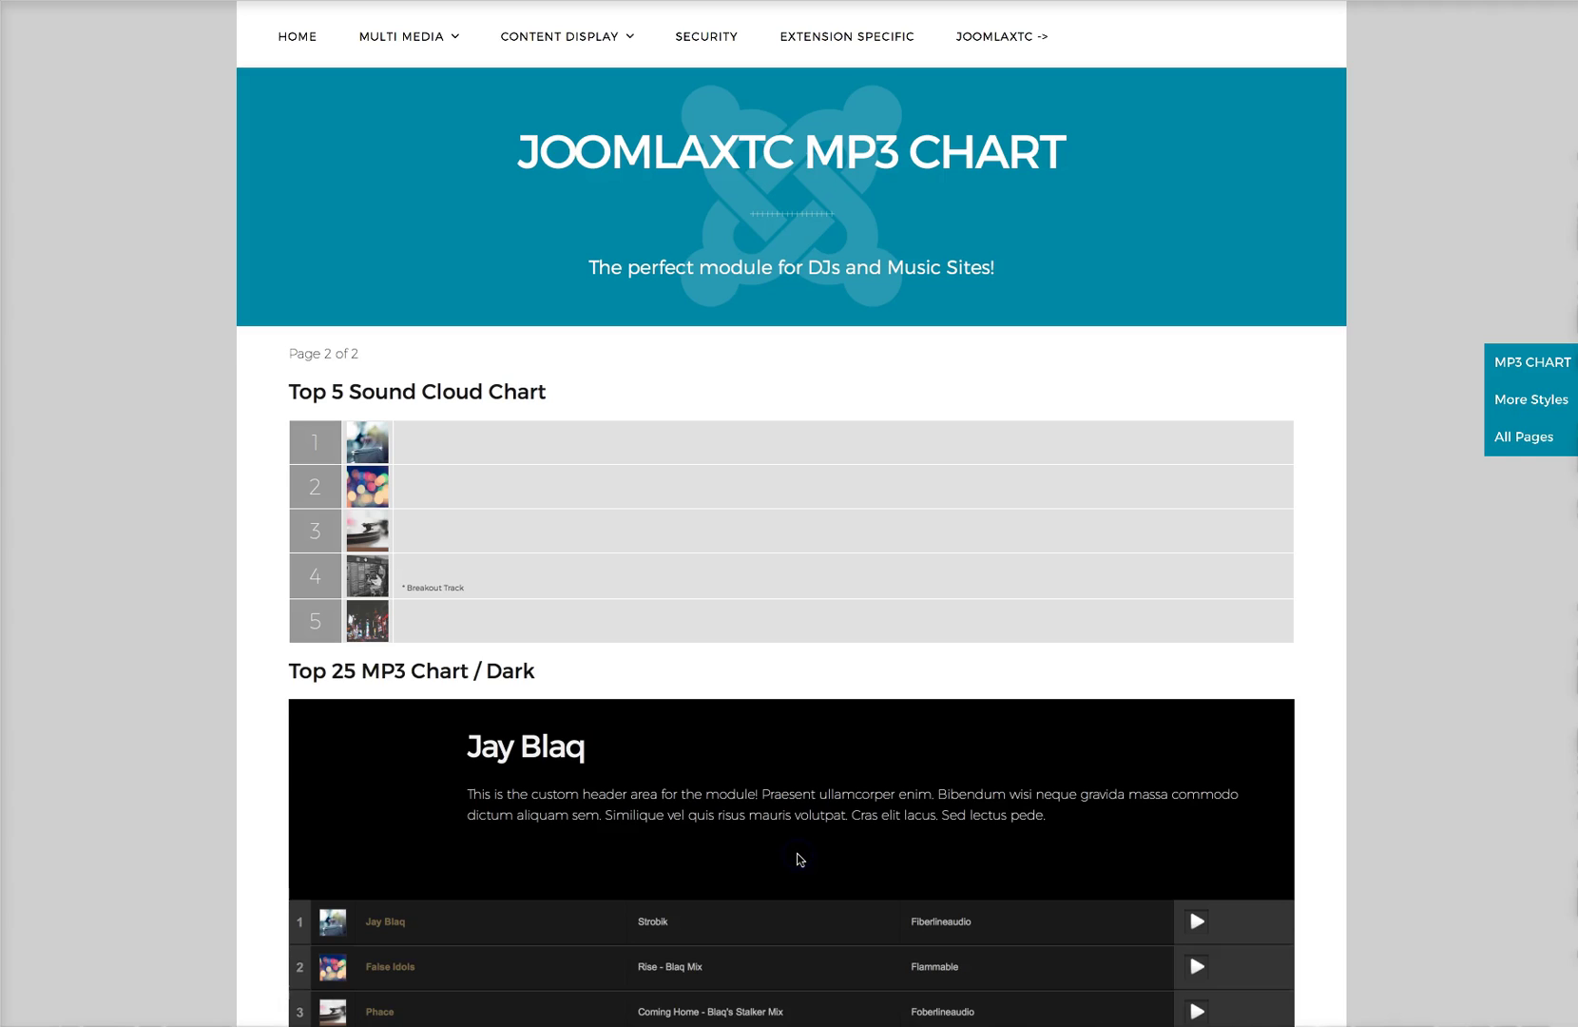
scroll(603, 718, down, 1)
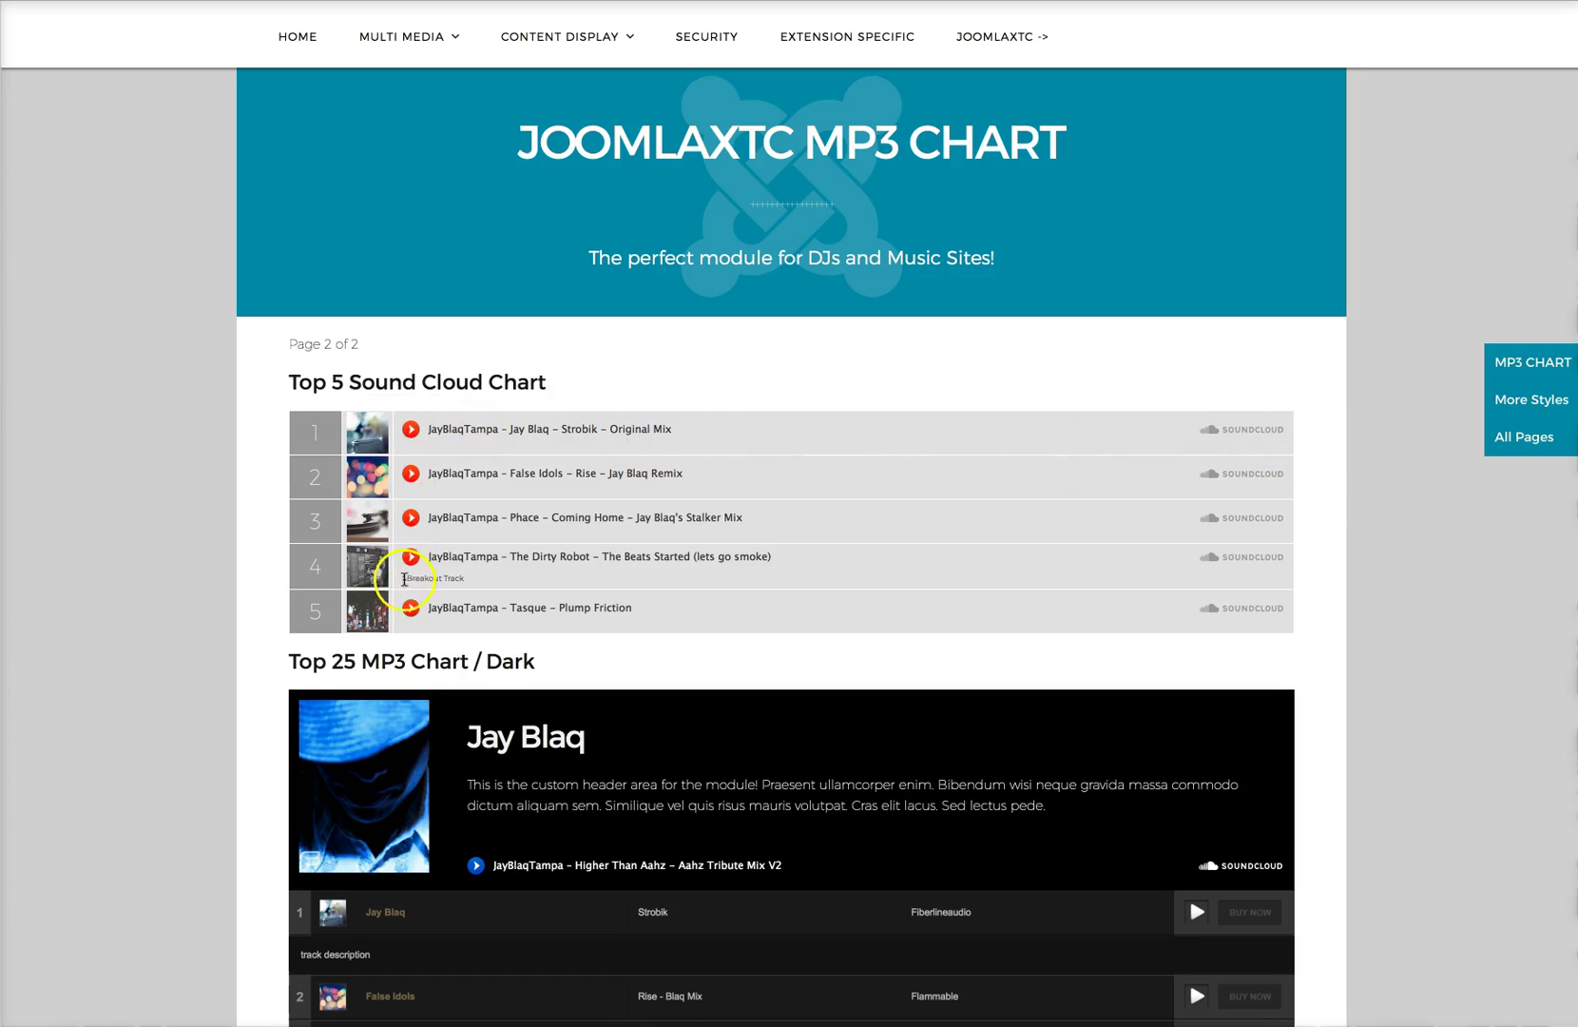
click(411, 428)
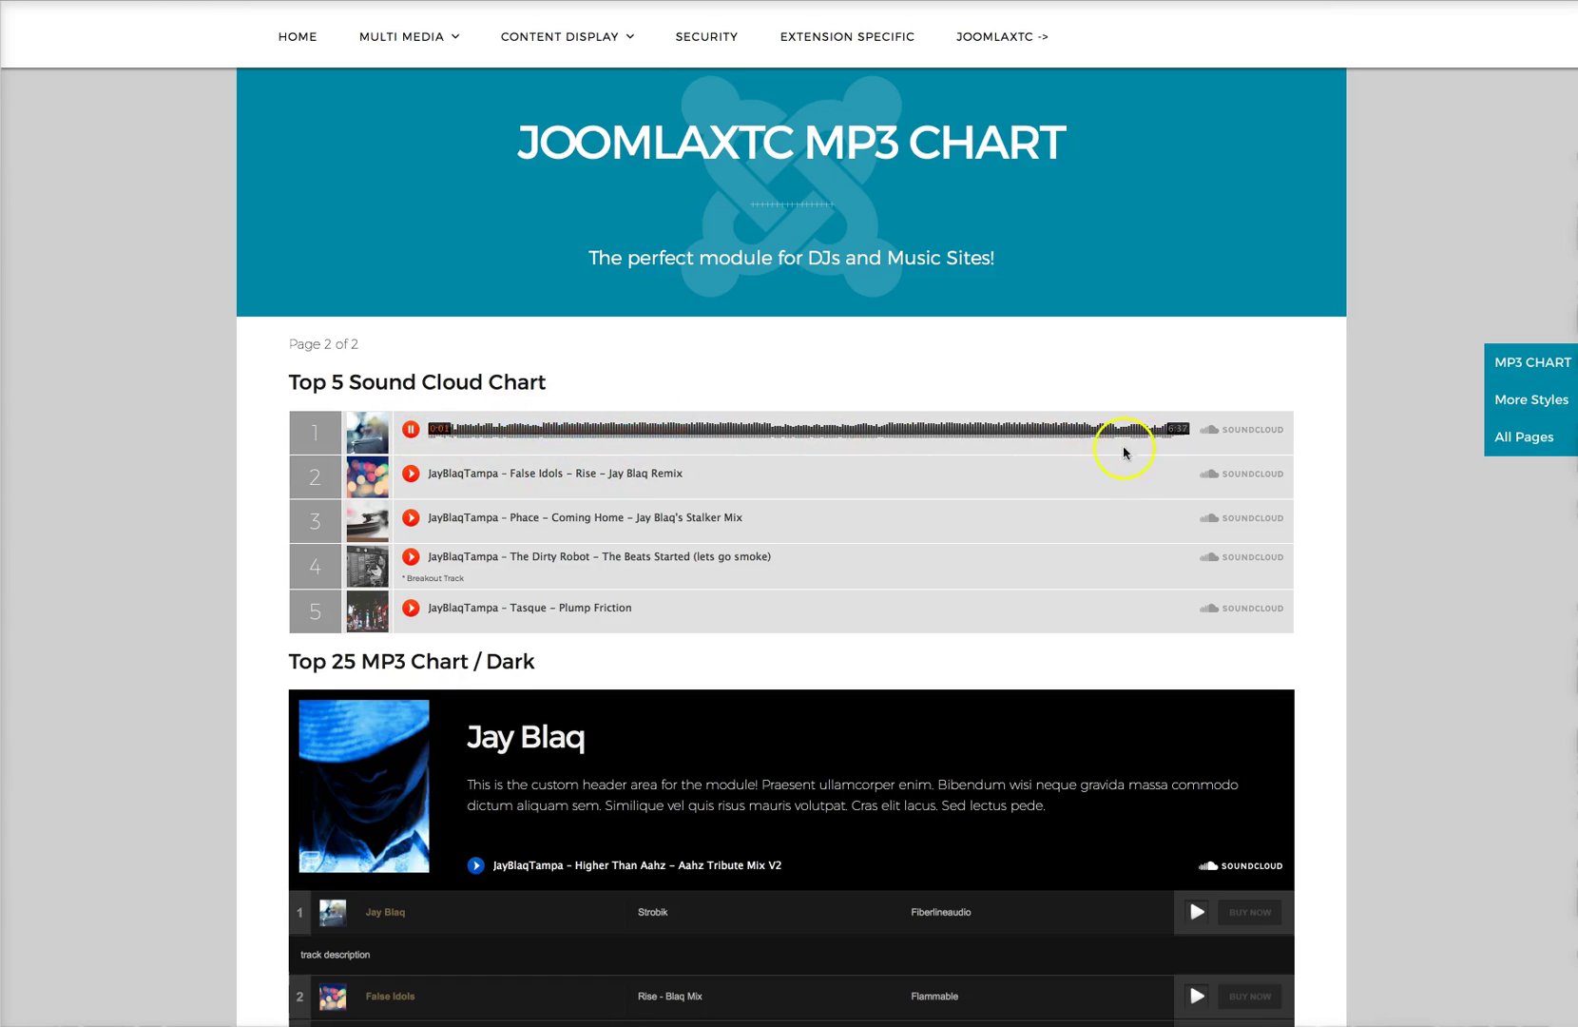
click(410, 429)
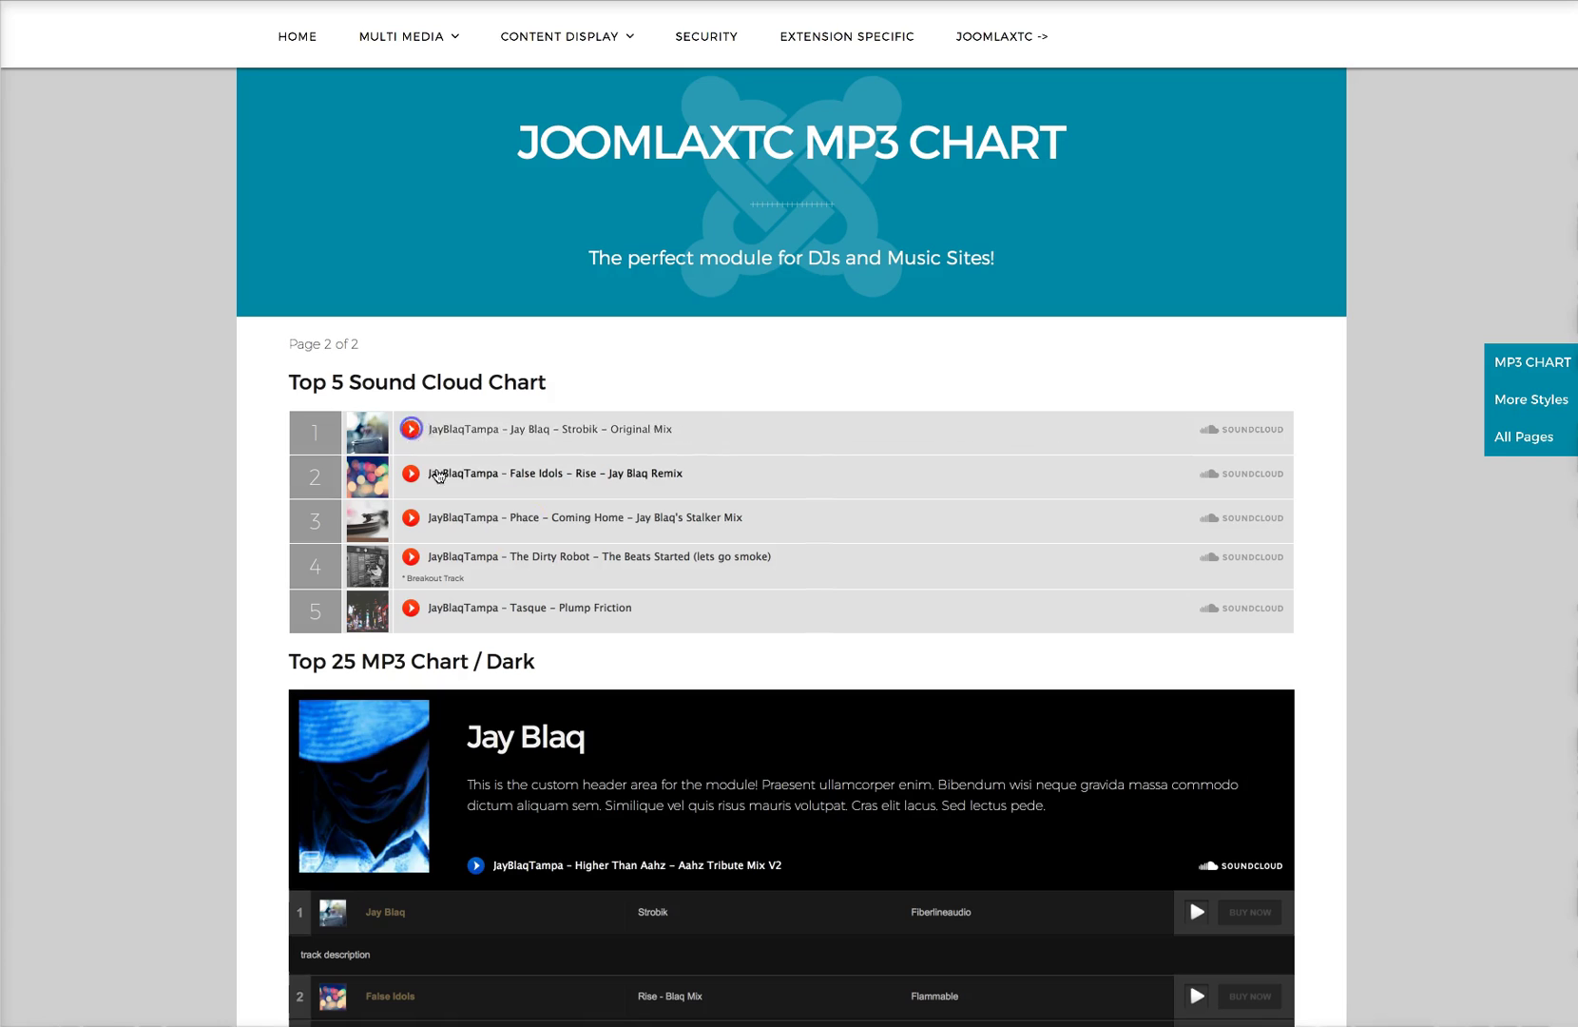
- Expand the Dark chart descriptions for False Idols, Phace, The Dirty Robot, Tasque, then Jay Blaq
scroll(583, 647, down, 2)
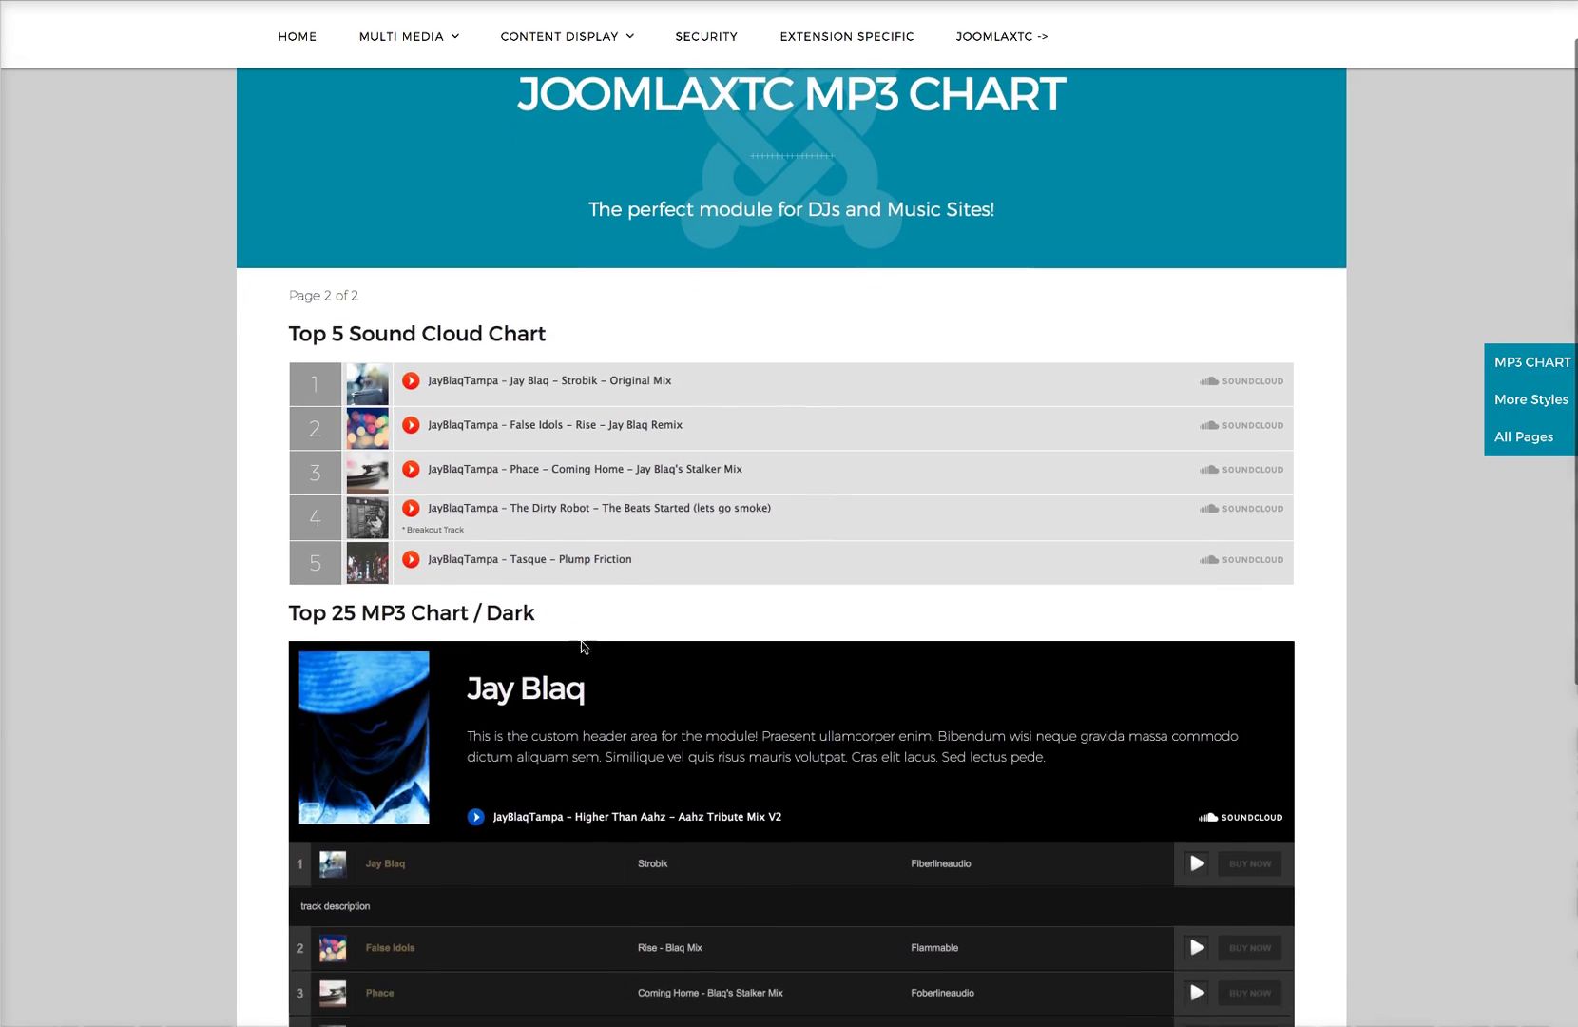
scroll(583, 647, down, 4)
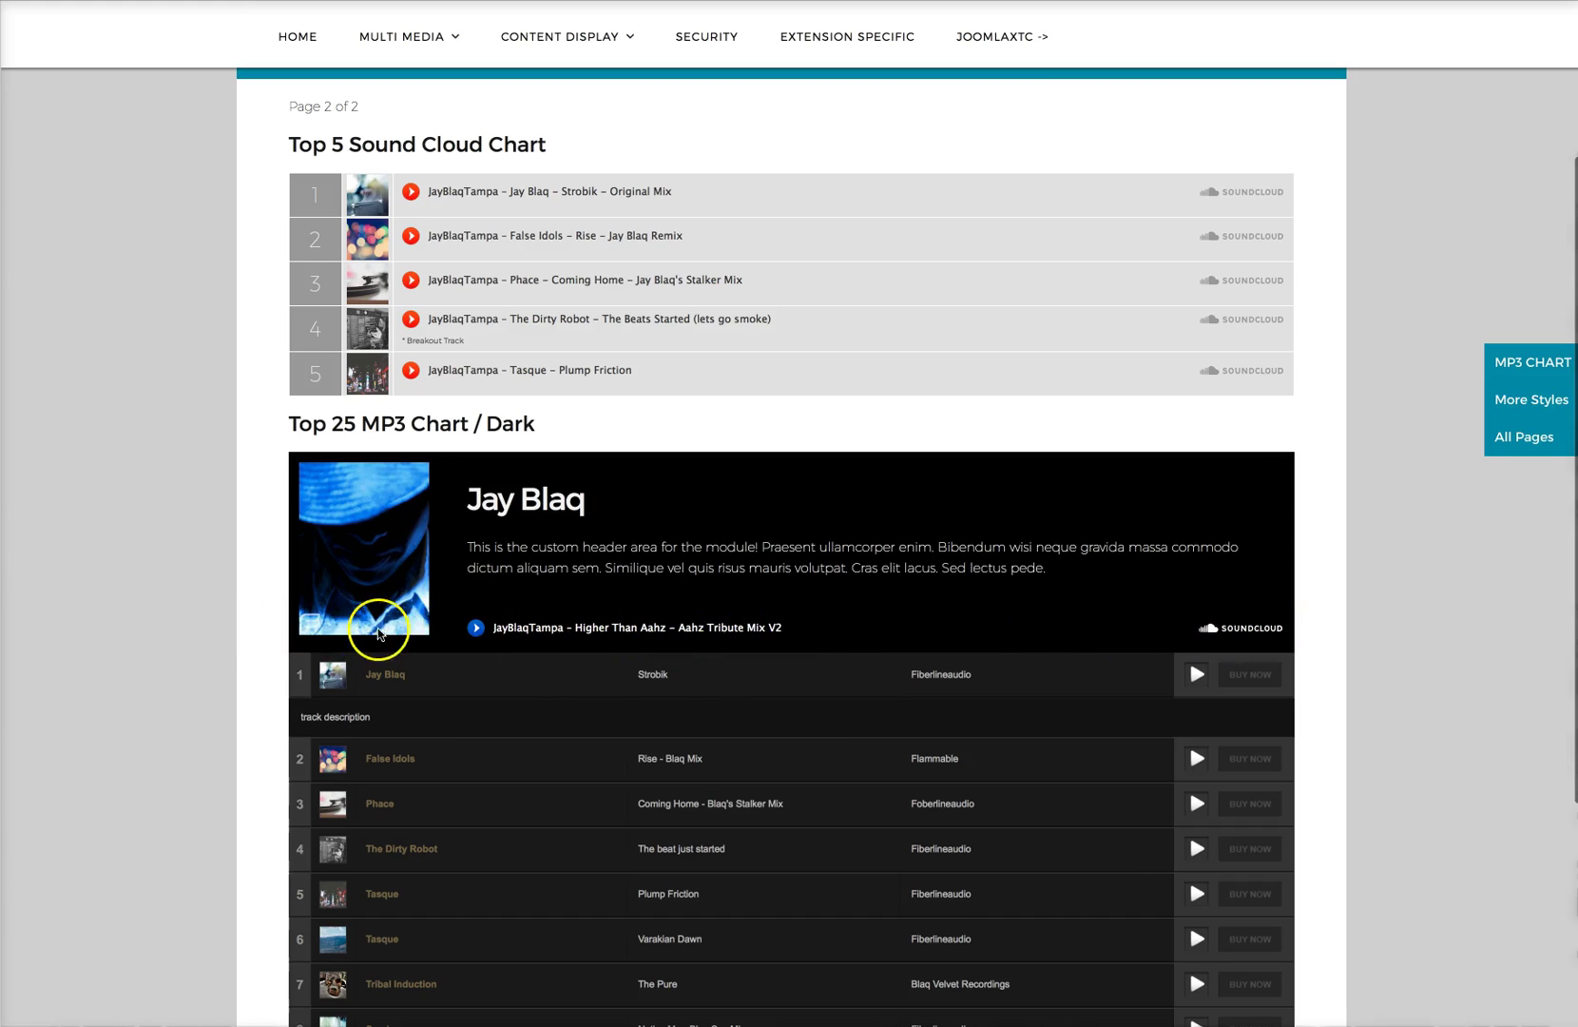
scroll(797, 601, down, 1)
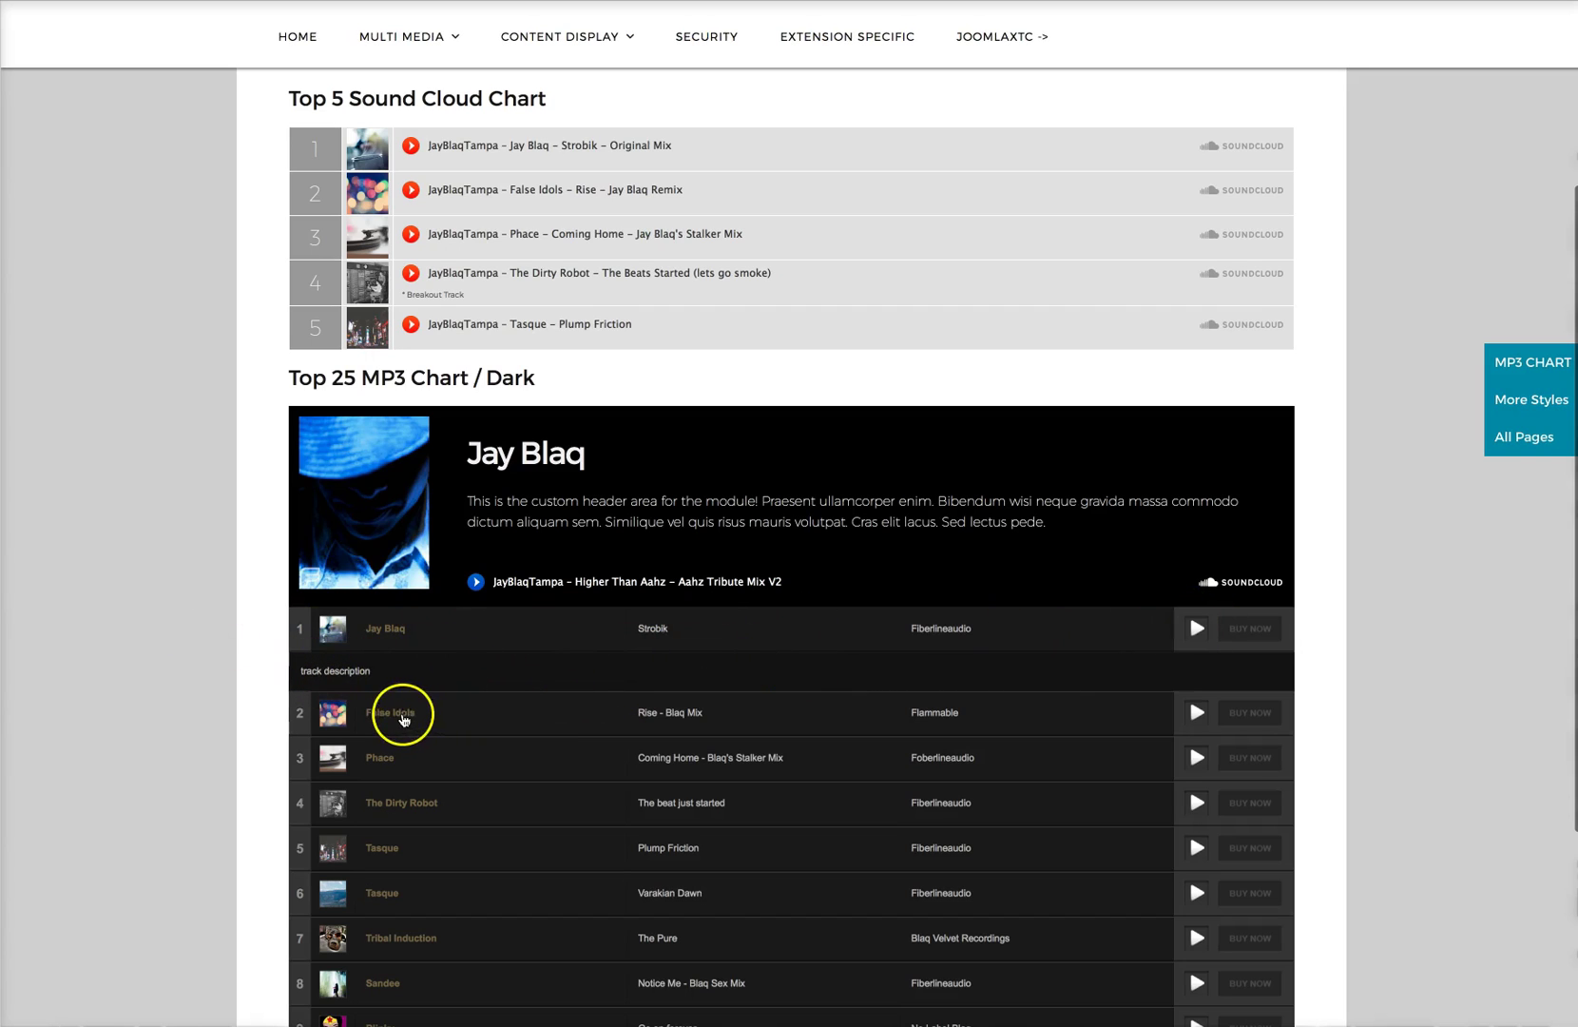
click(512, 715)
click(480, 749)
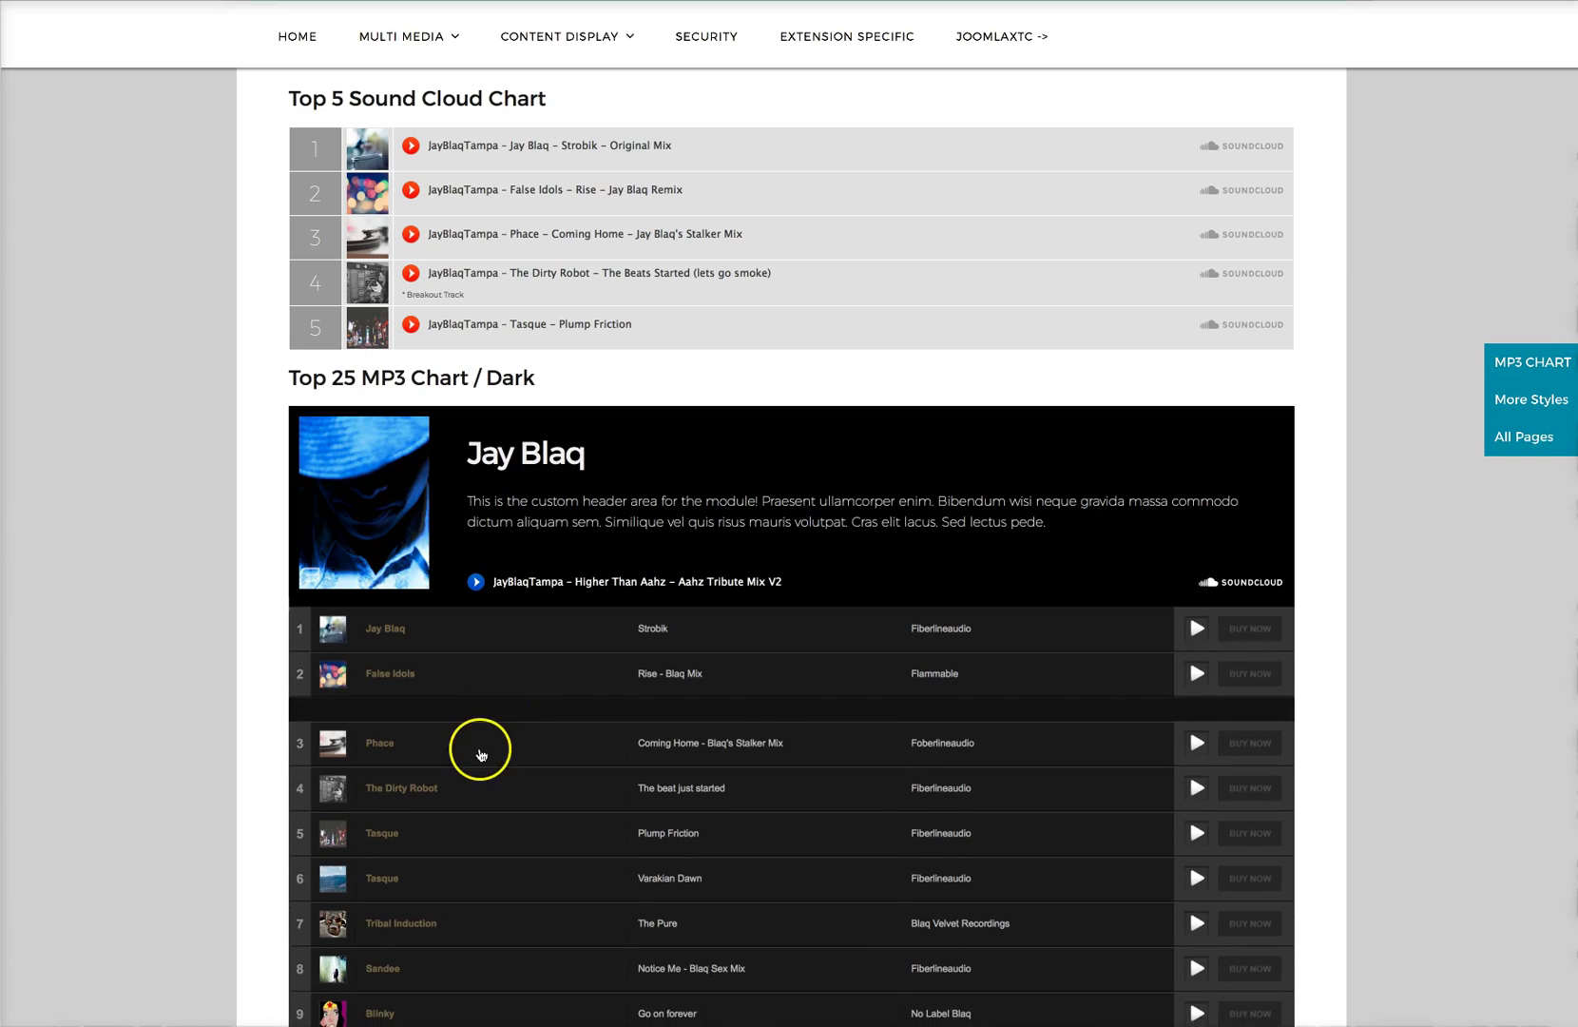
click(469, 789)
click(456, 833)
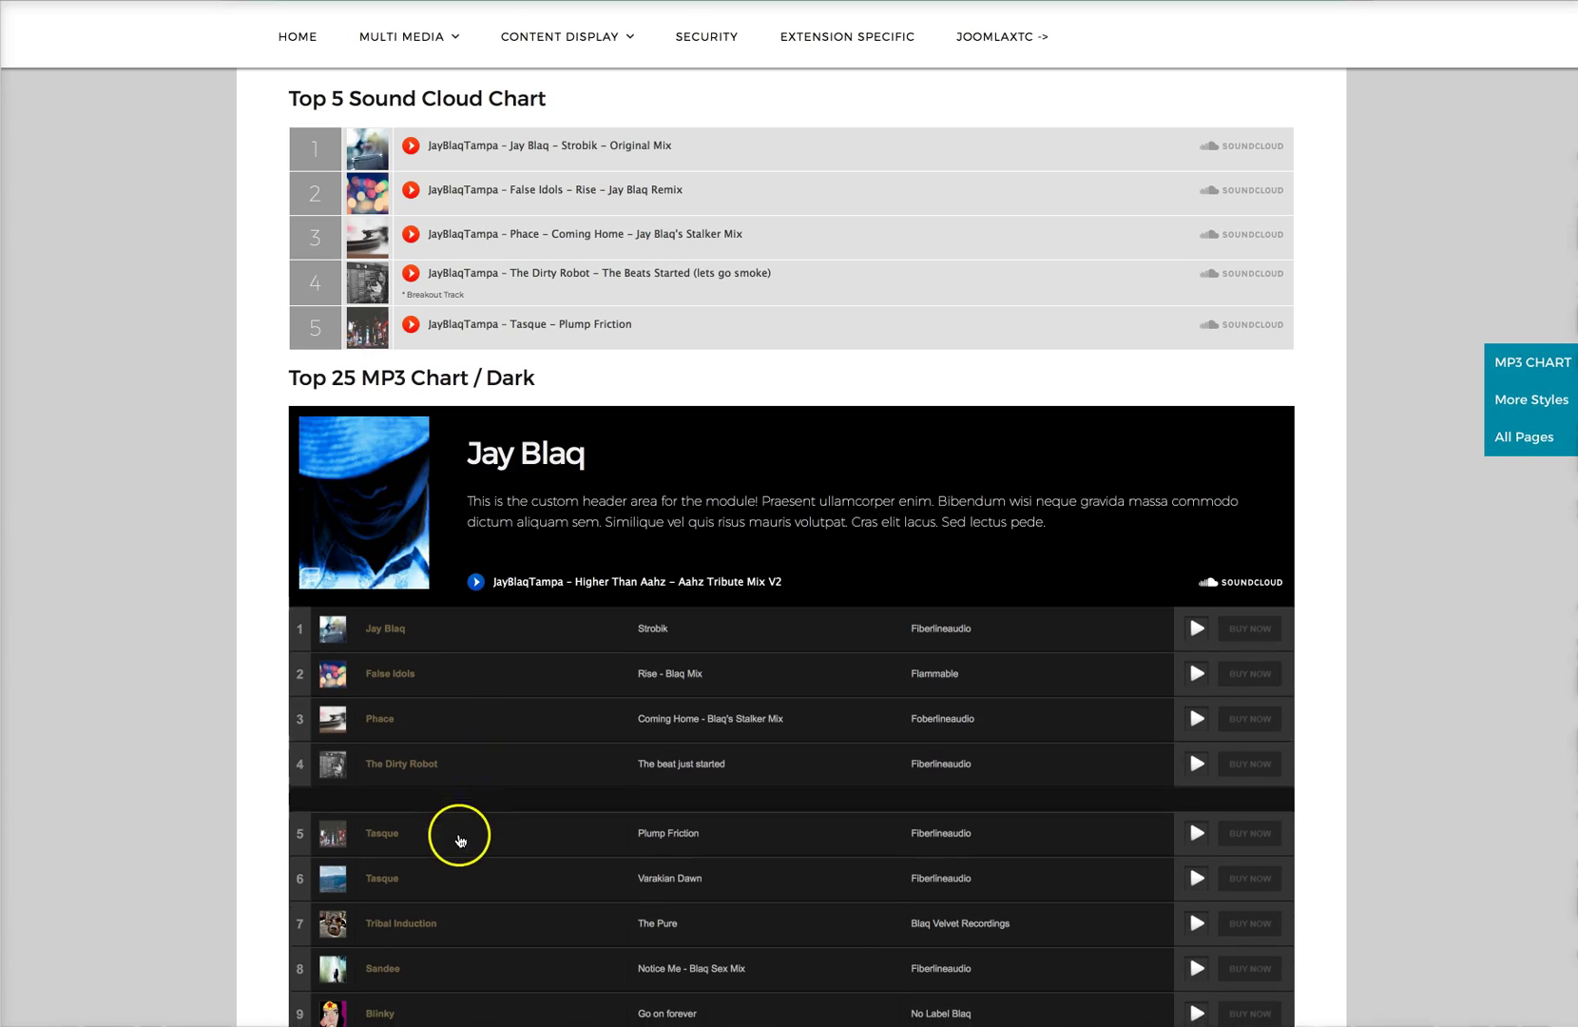
click(489, 632)
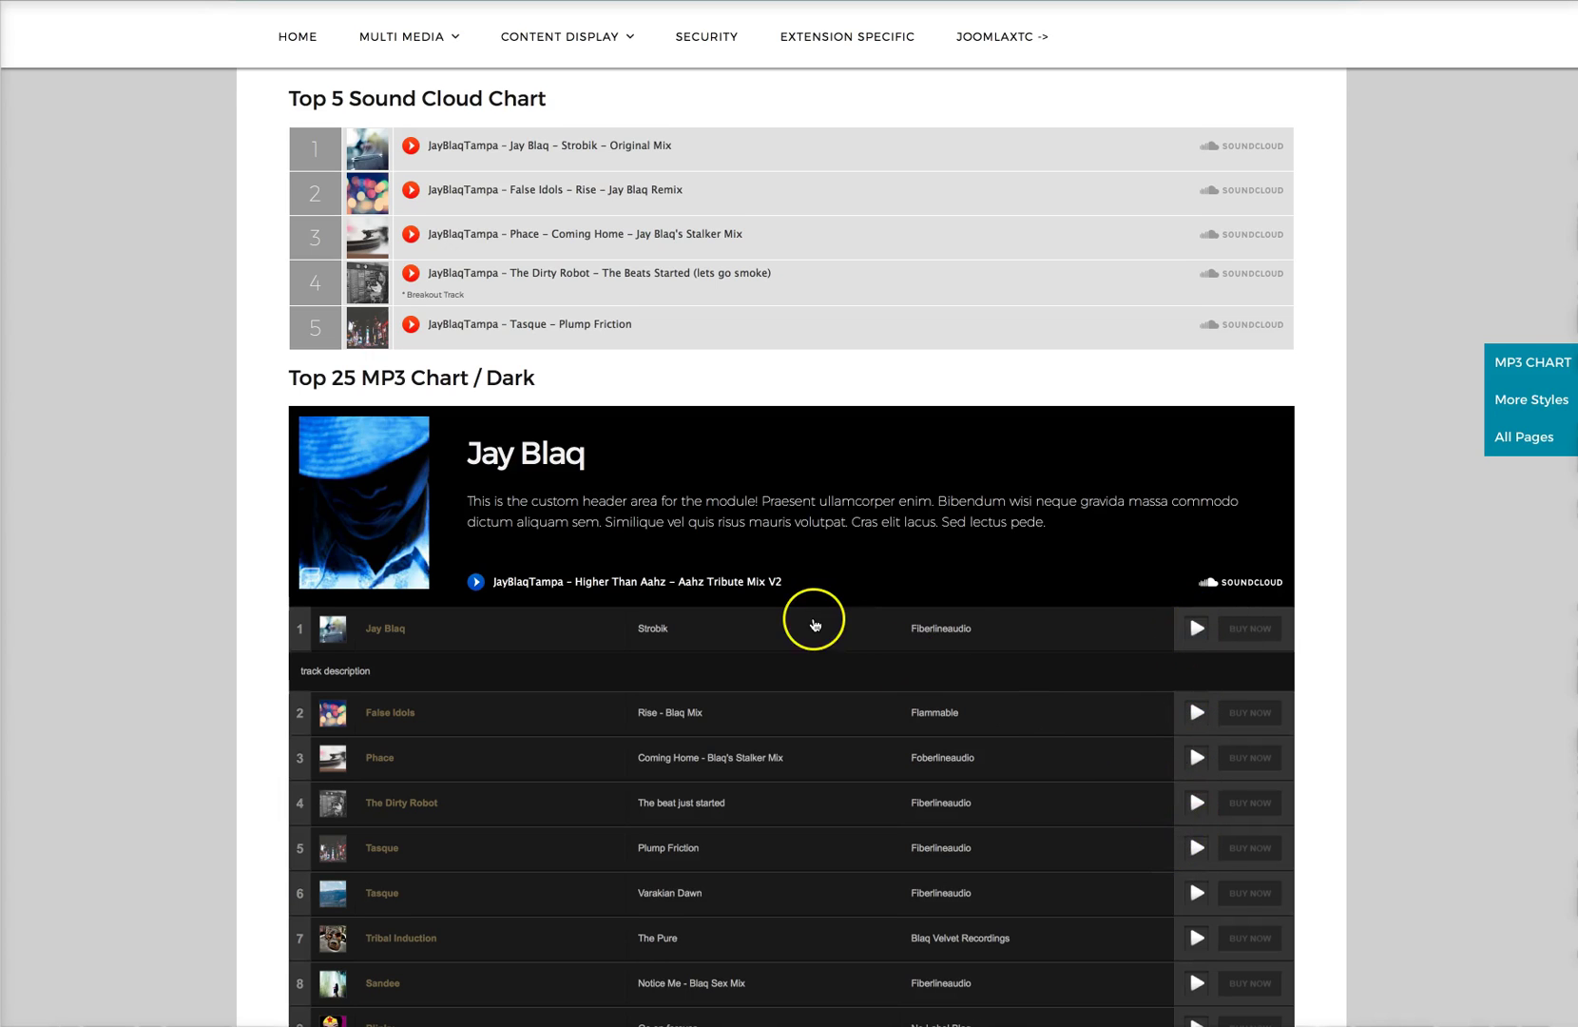
scroll(814, 623, up, 5)
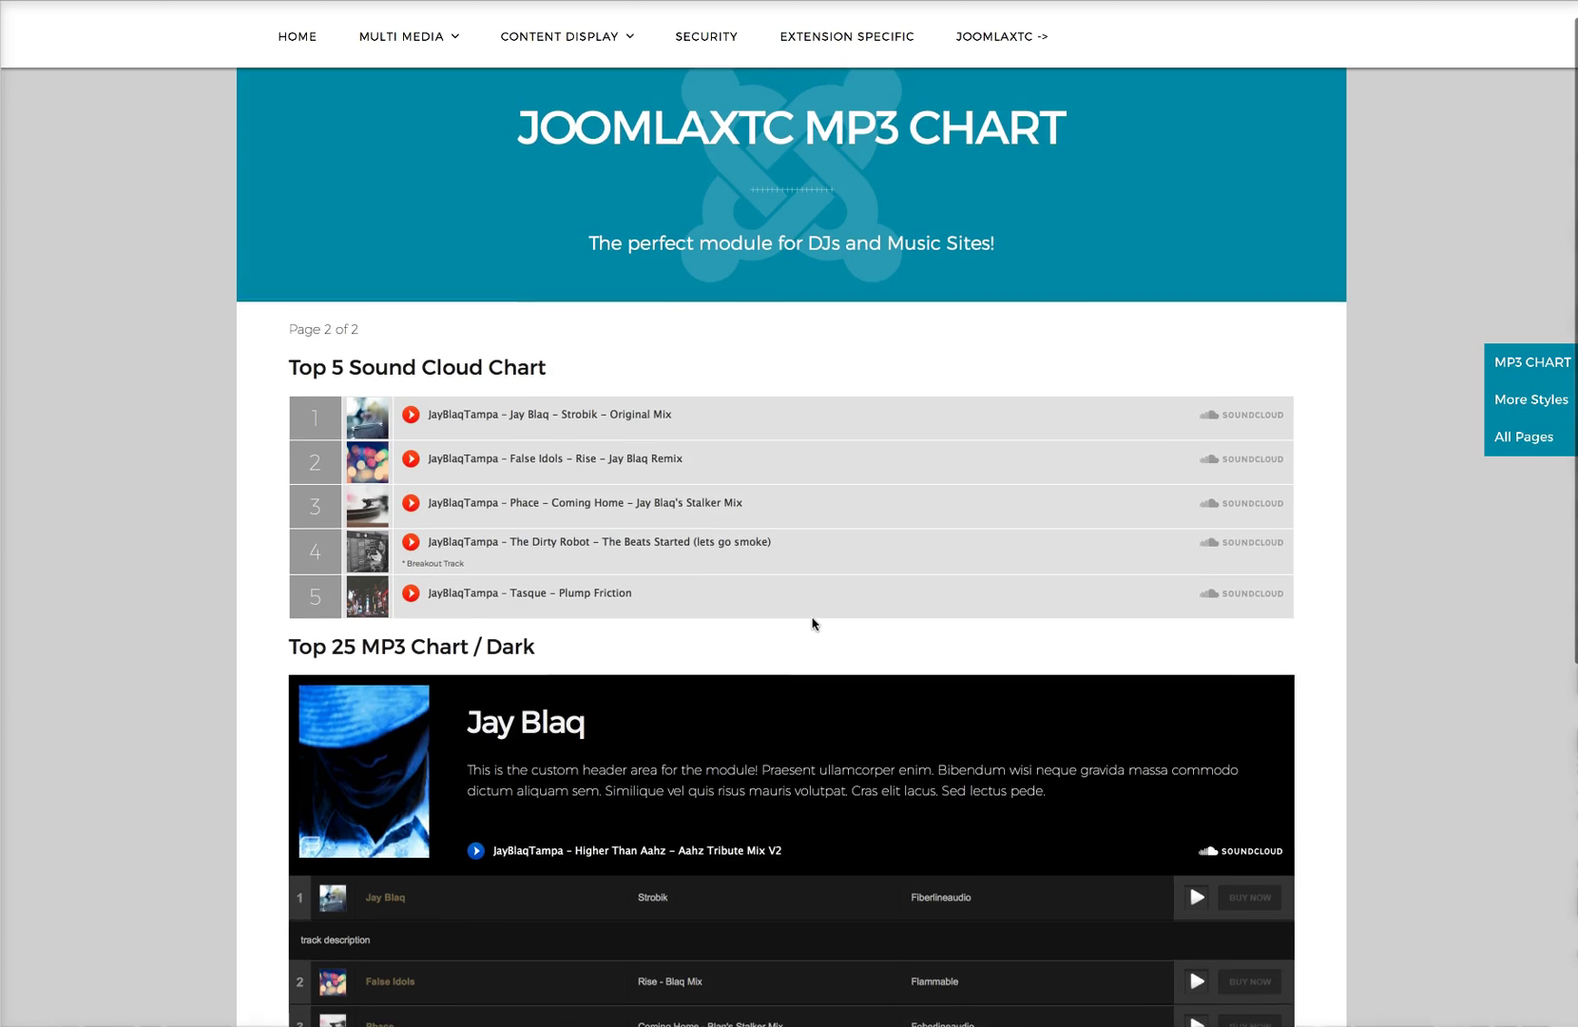
- Open MP3 Chart page 1, scroll the phone preview through Green and Blue, and play Phace
click(1510, 362)
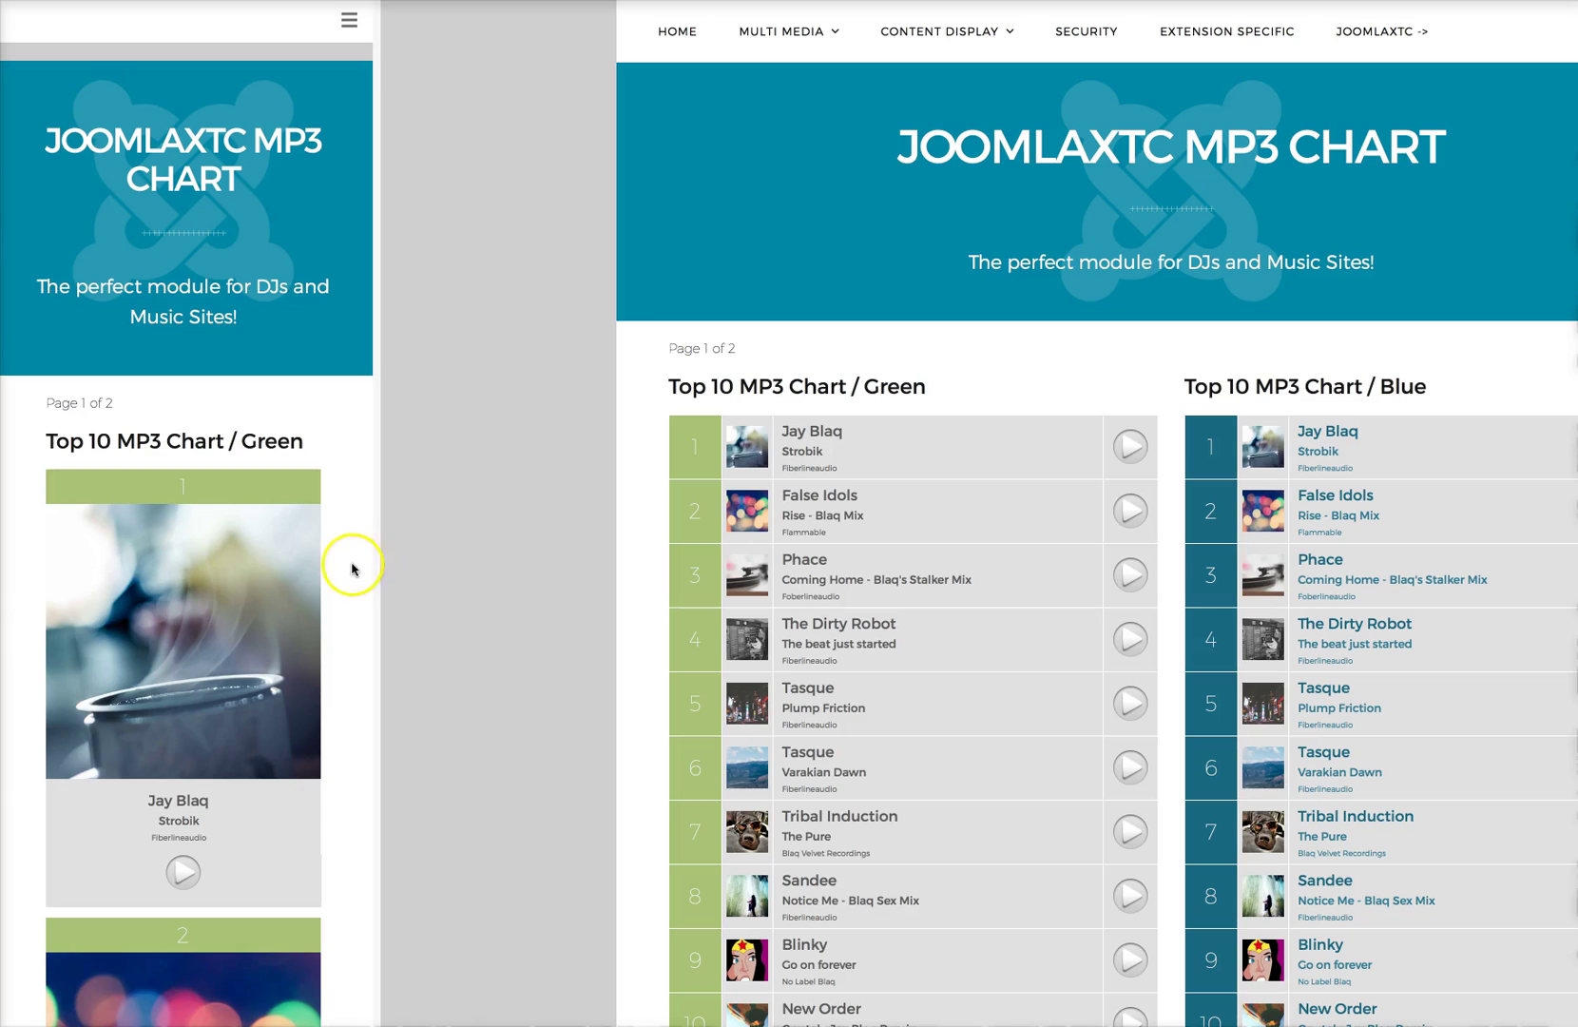
scroll(343, 578, down, 8)
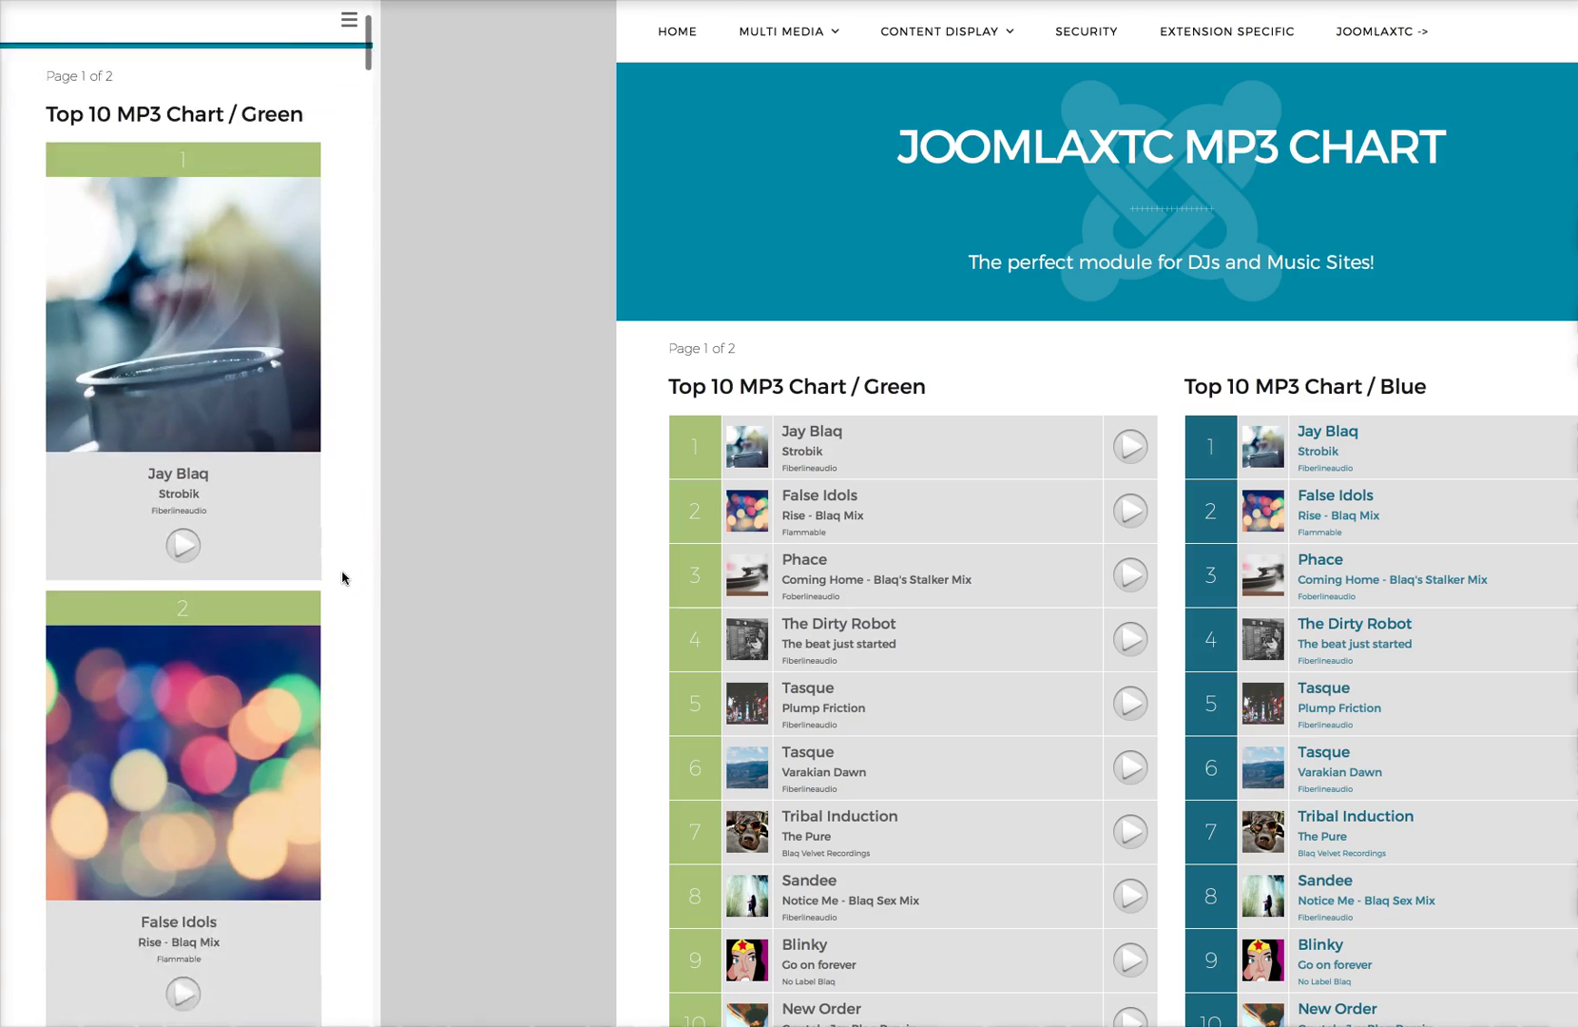
scroll(237, 570, down, 9)
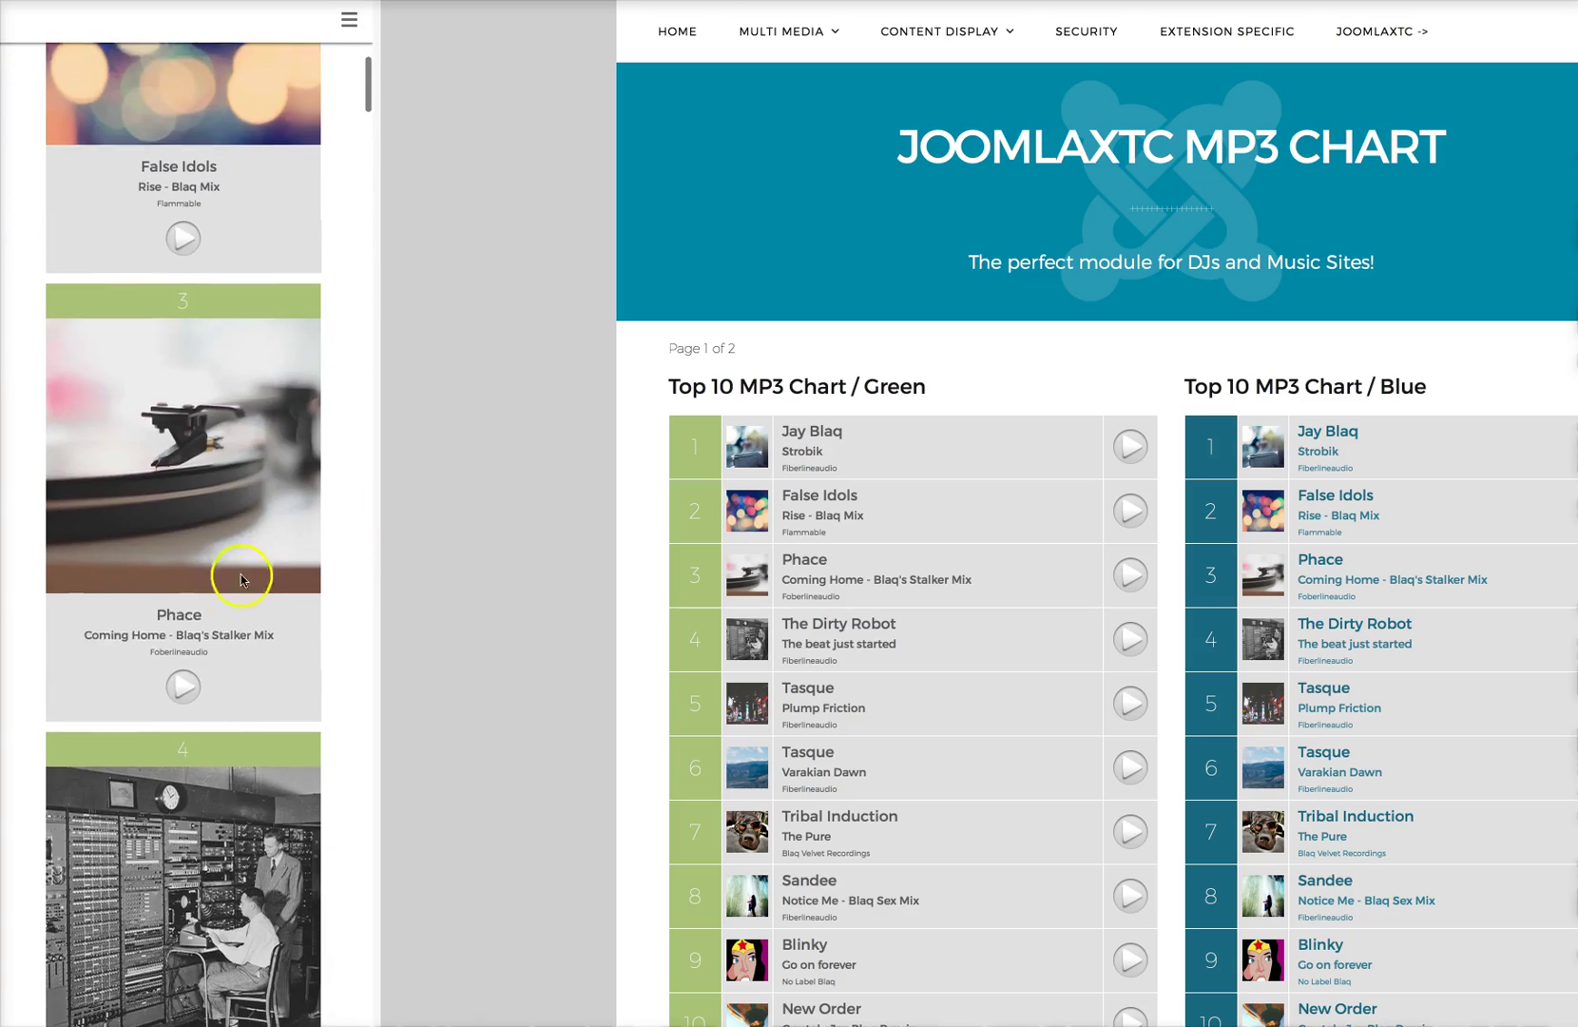
scroll(231, 670, down, 15)
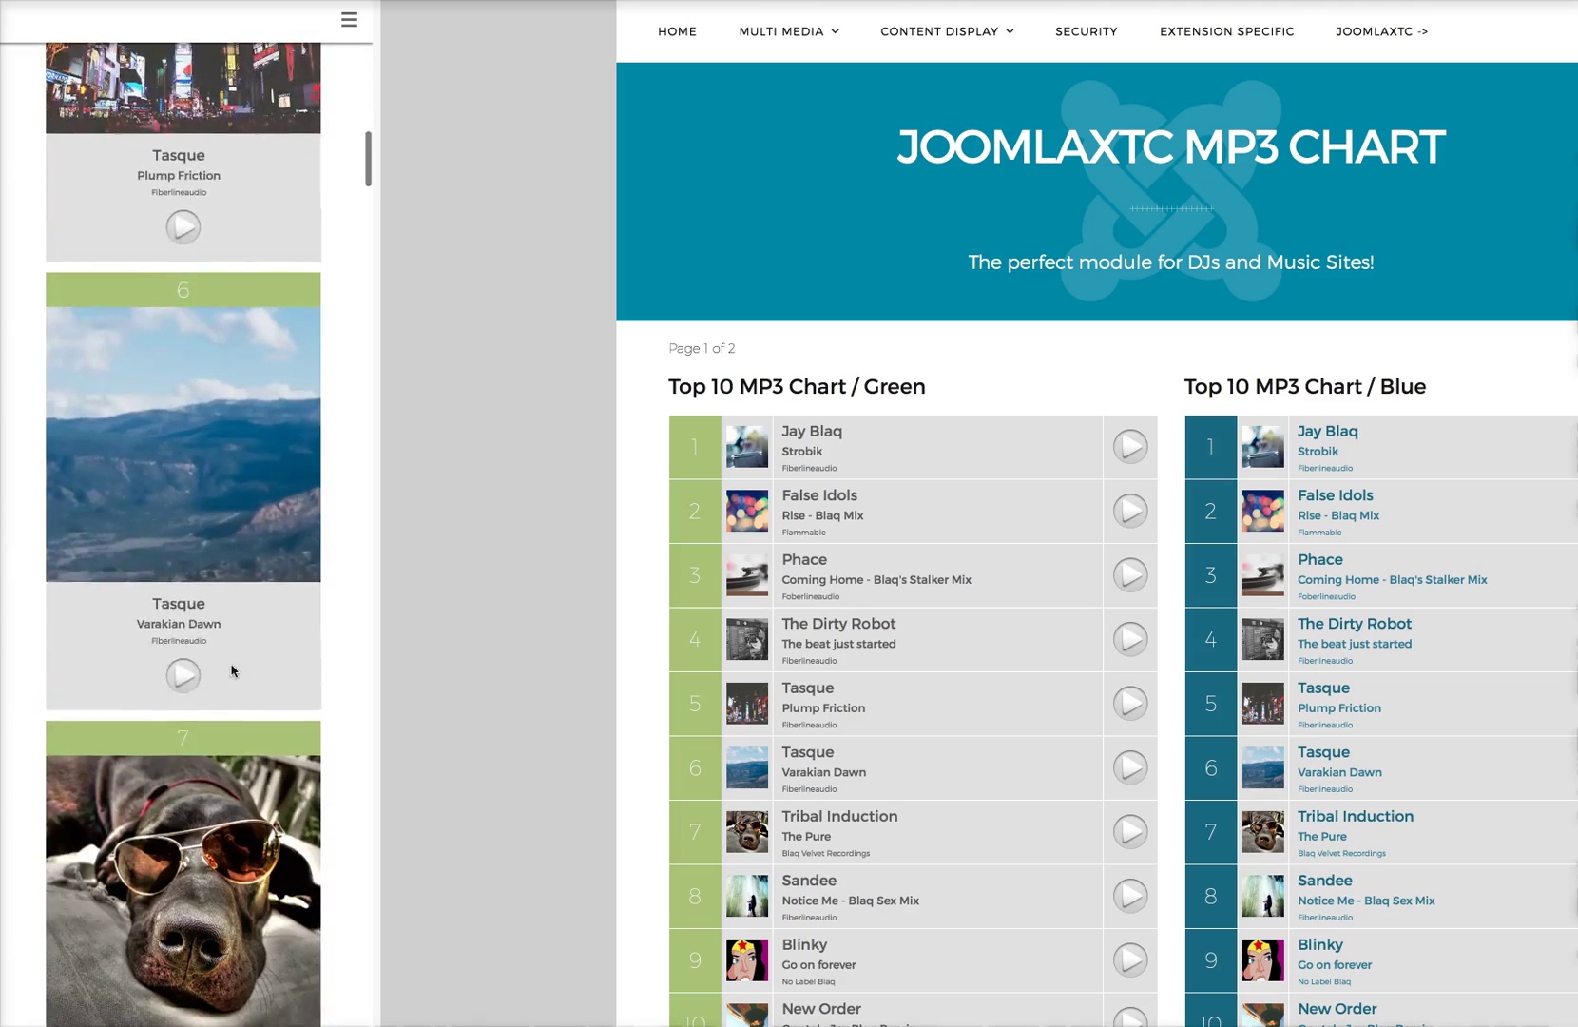
scroll(229, 664, down, 15)
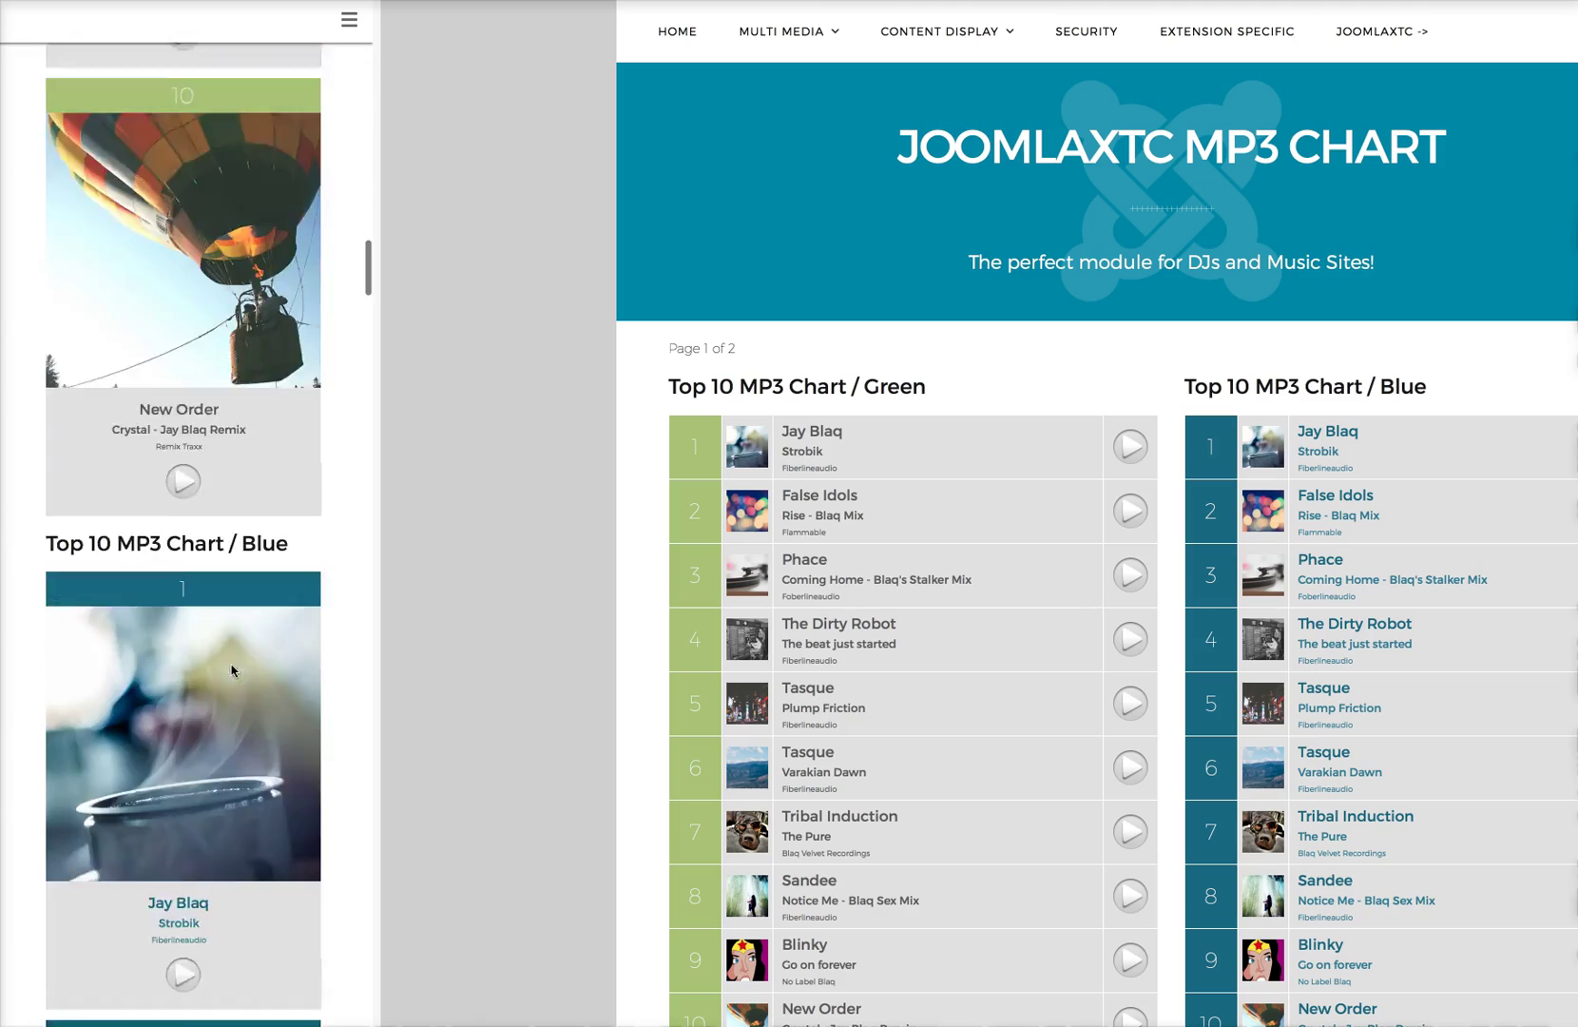
click(172, 686)
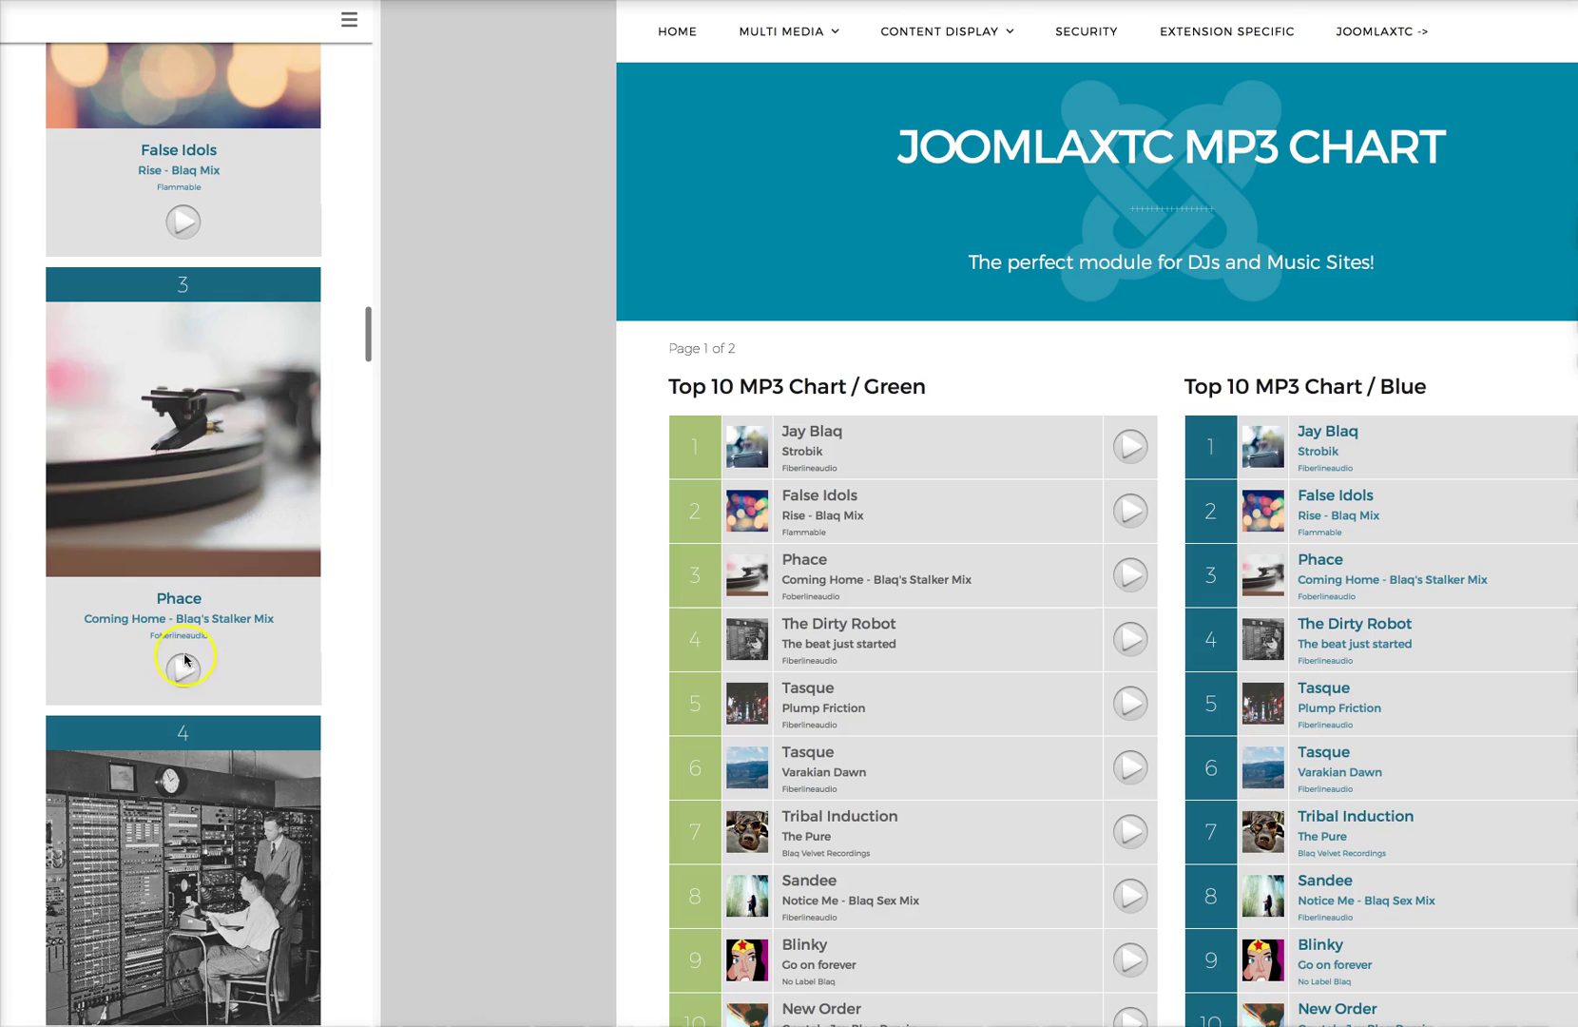
scroll(326, 599, up, 10)
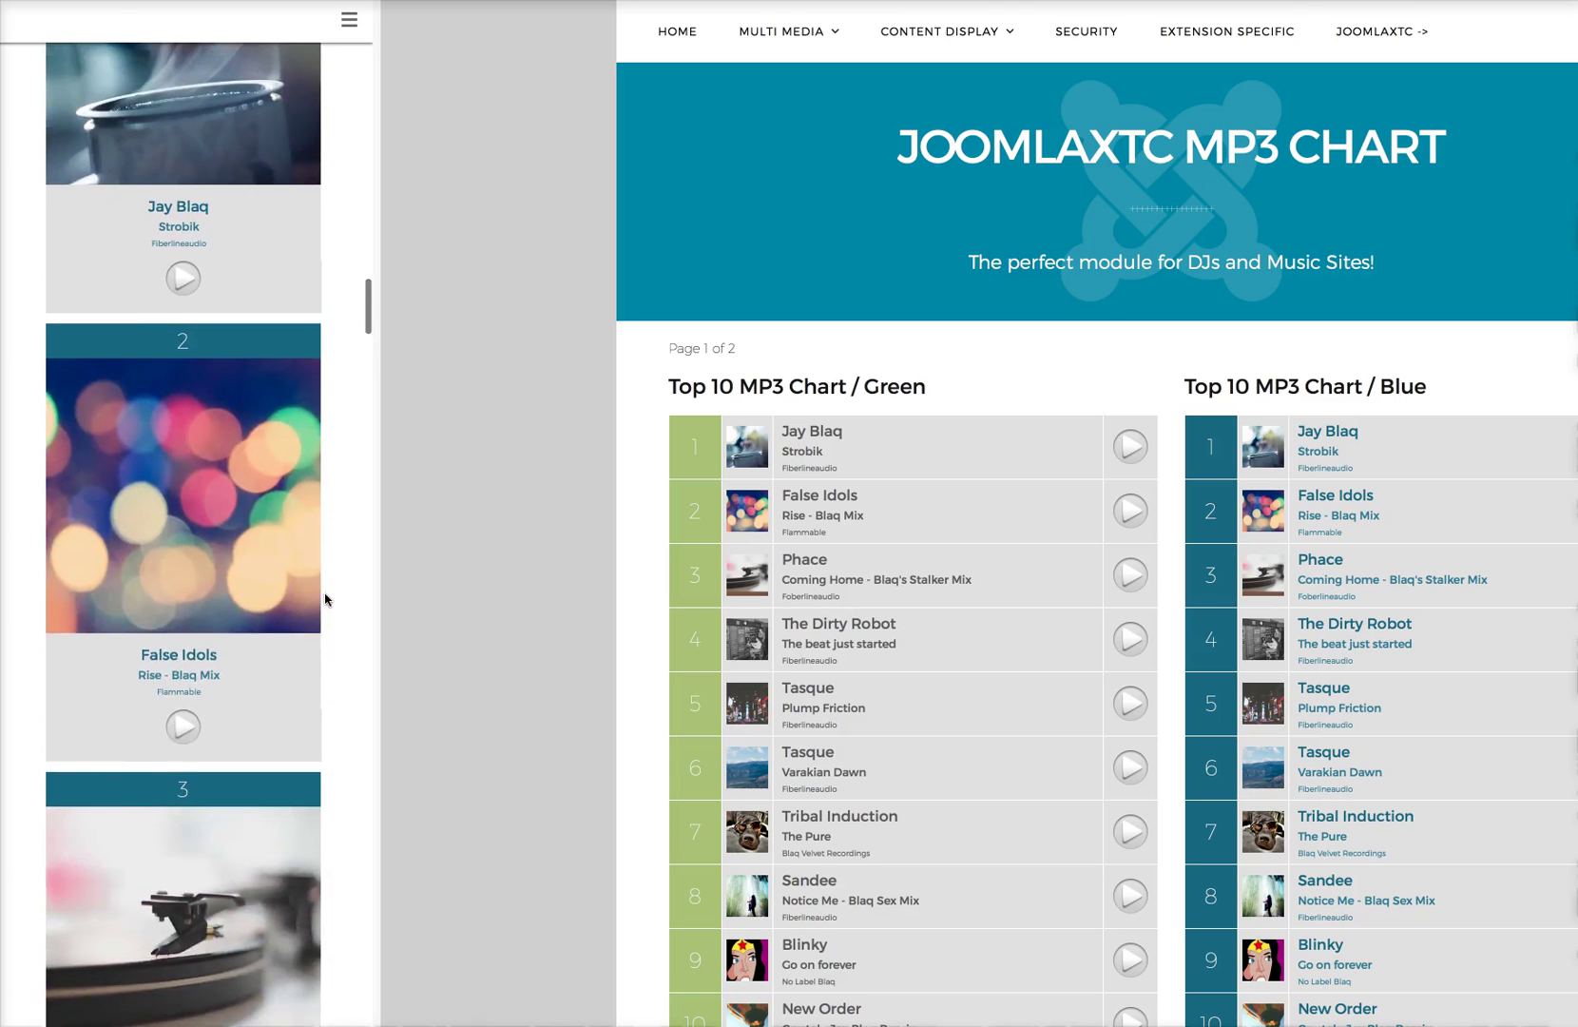
scroll(324, 599, up, 20)
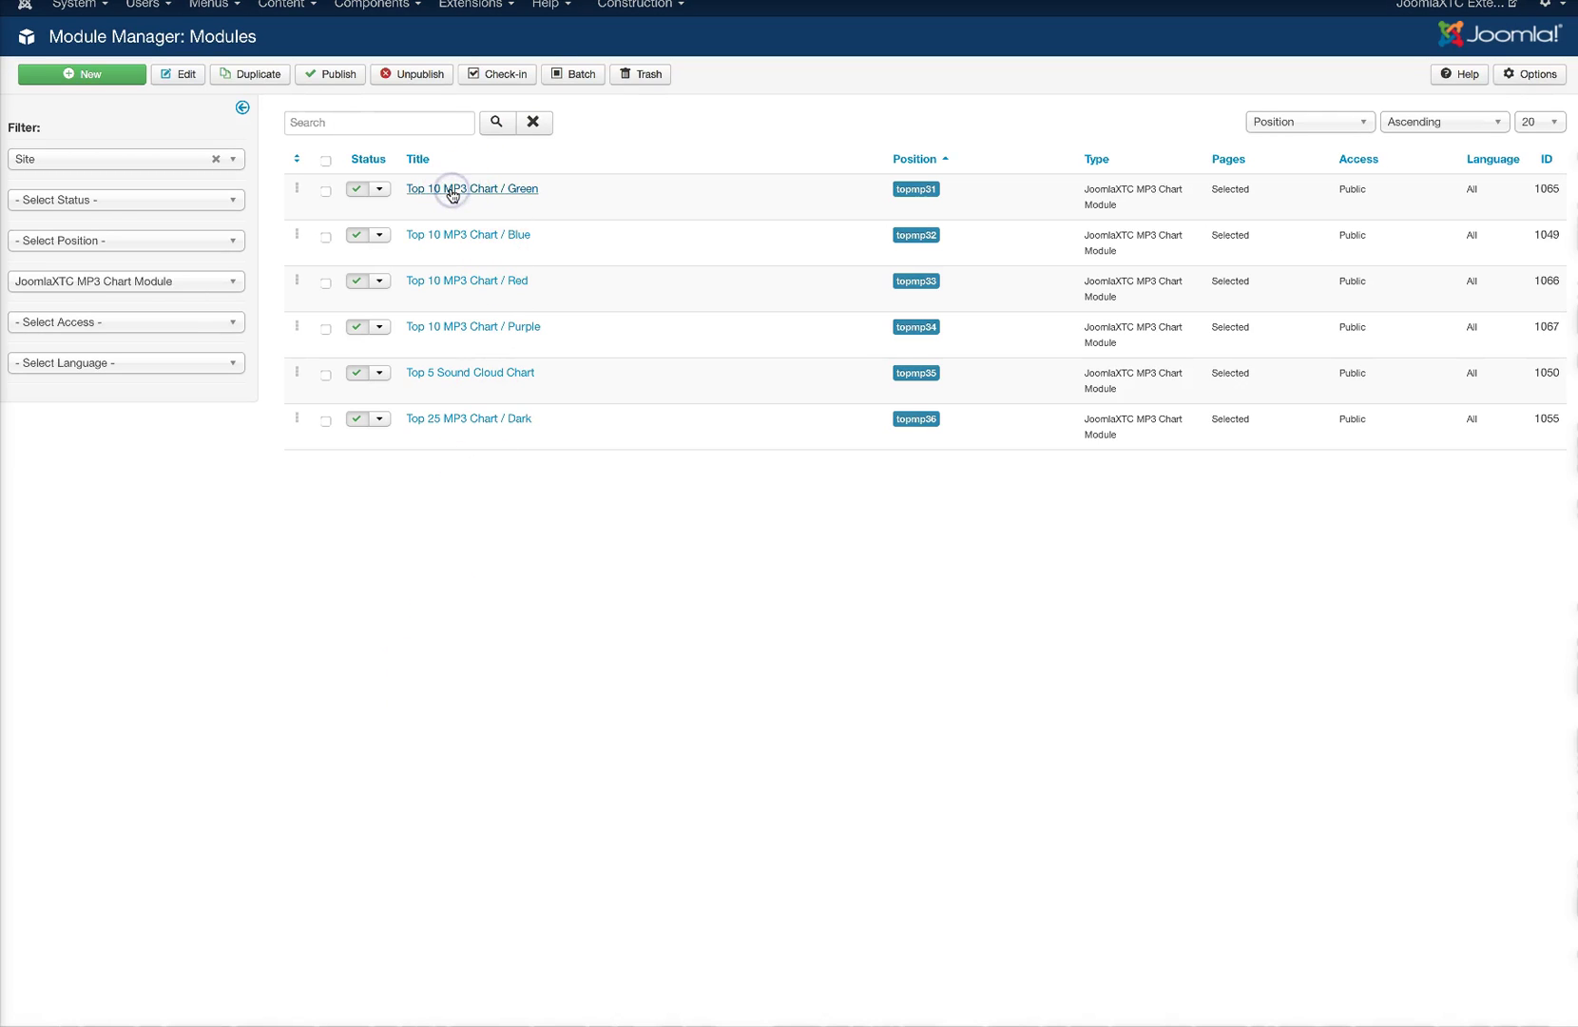
- Open the Top 10 MP3 Chart / Green module for editing
click(453, 189)
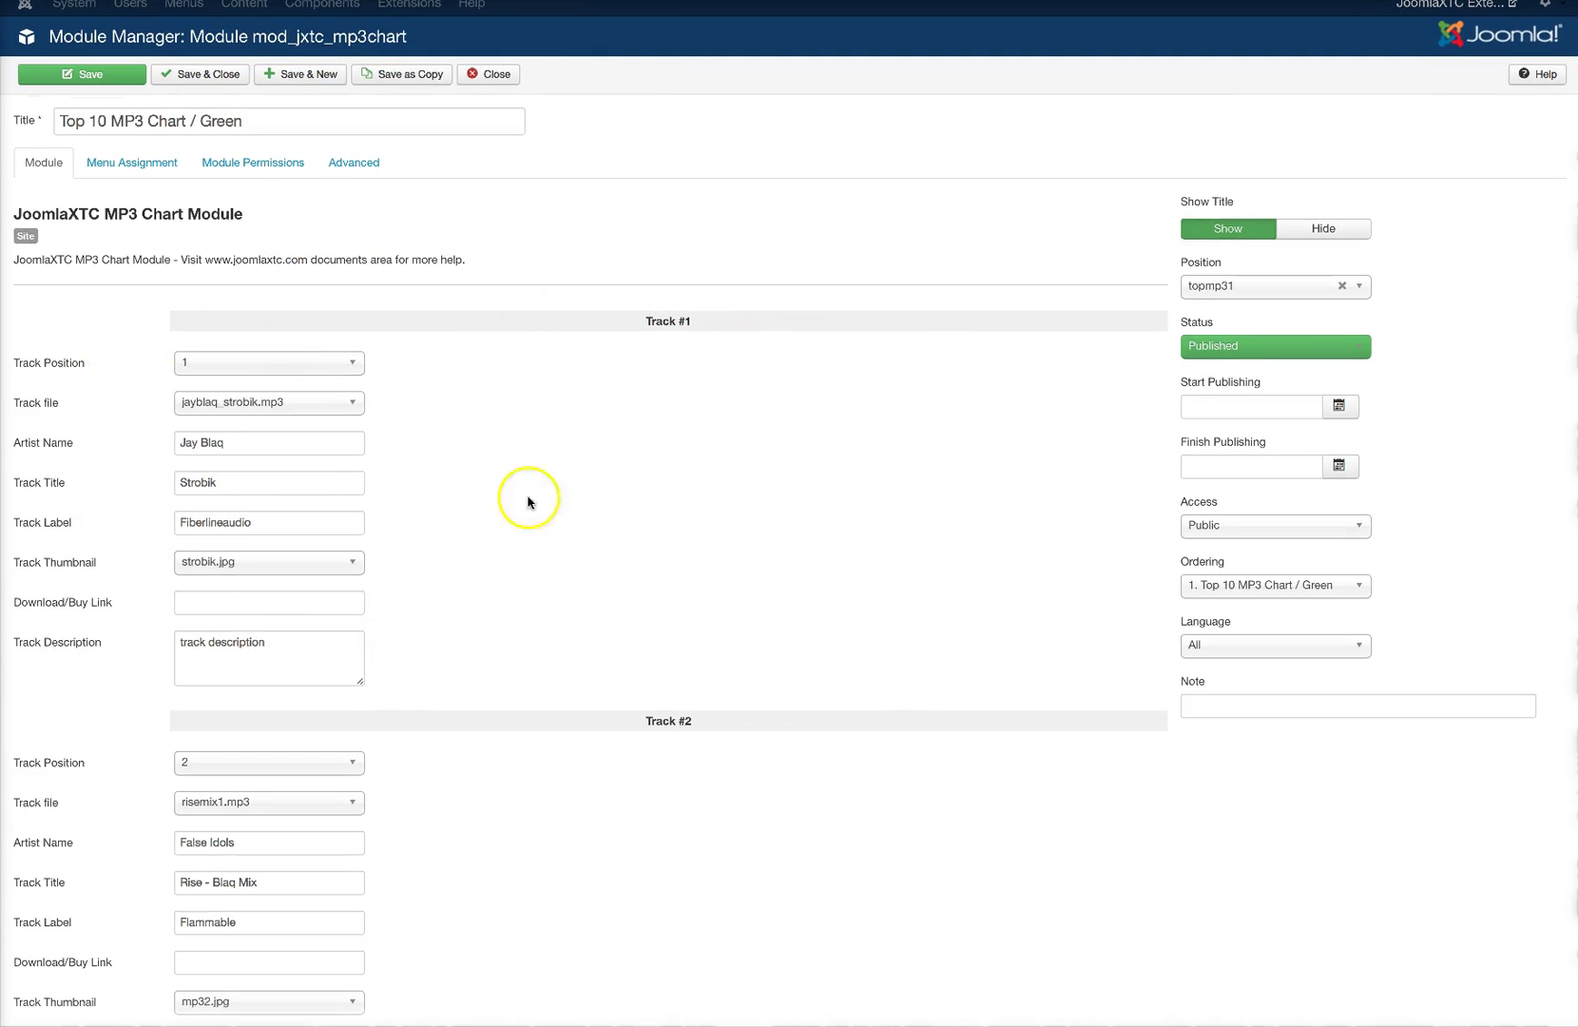
scroll(644, 388, down, 3)
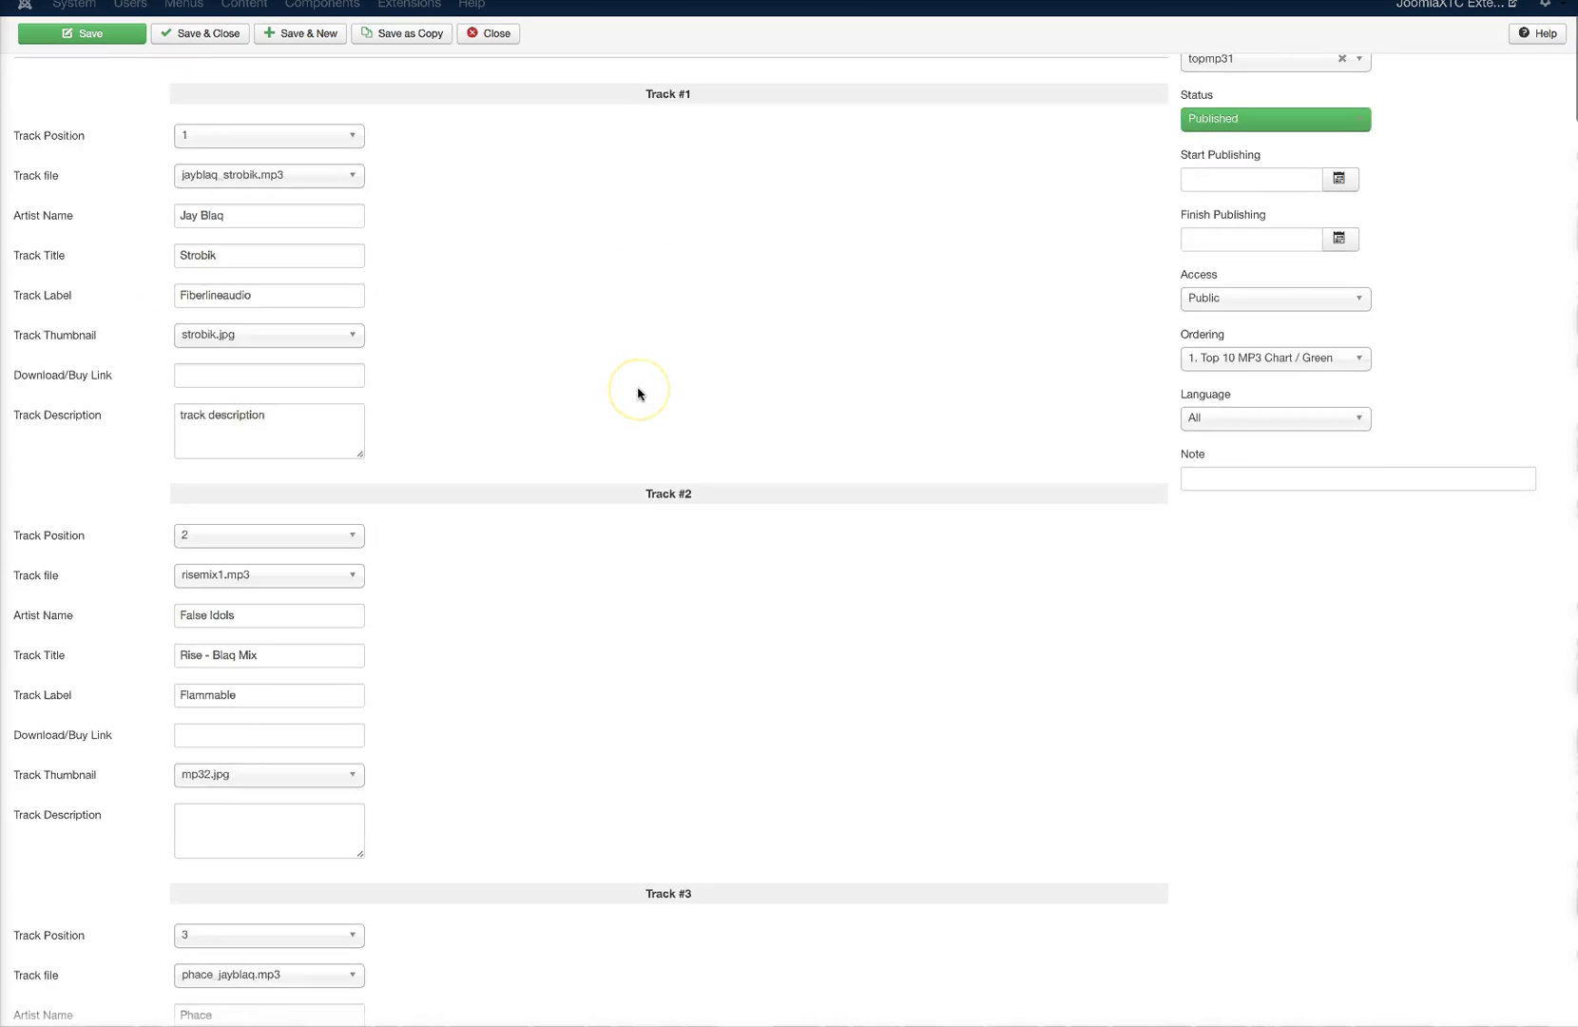
scroll(645, 394, up, 3)
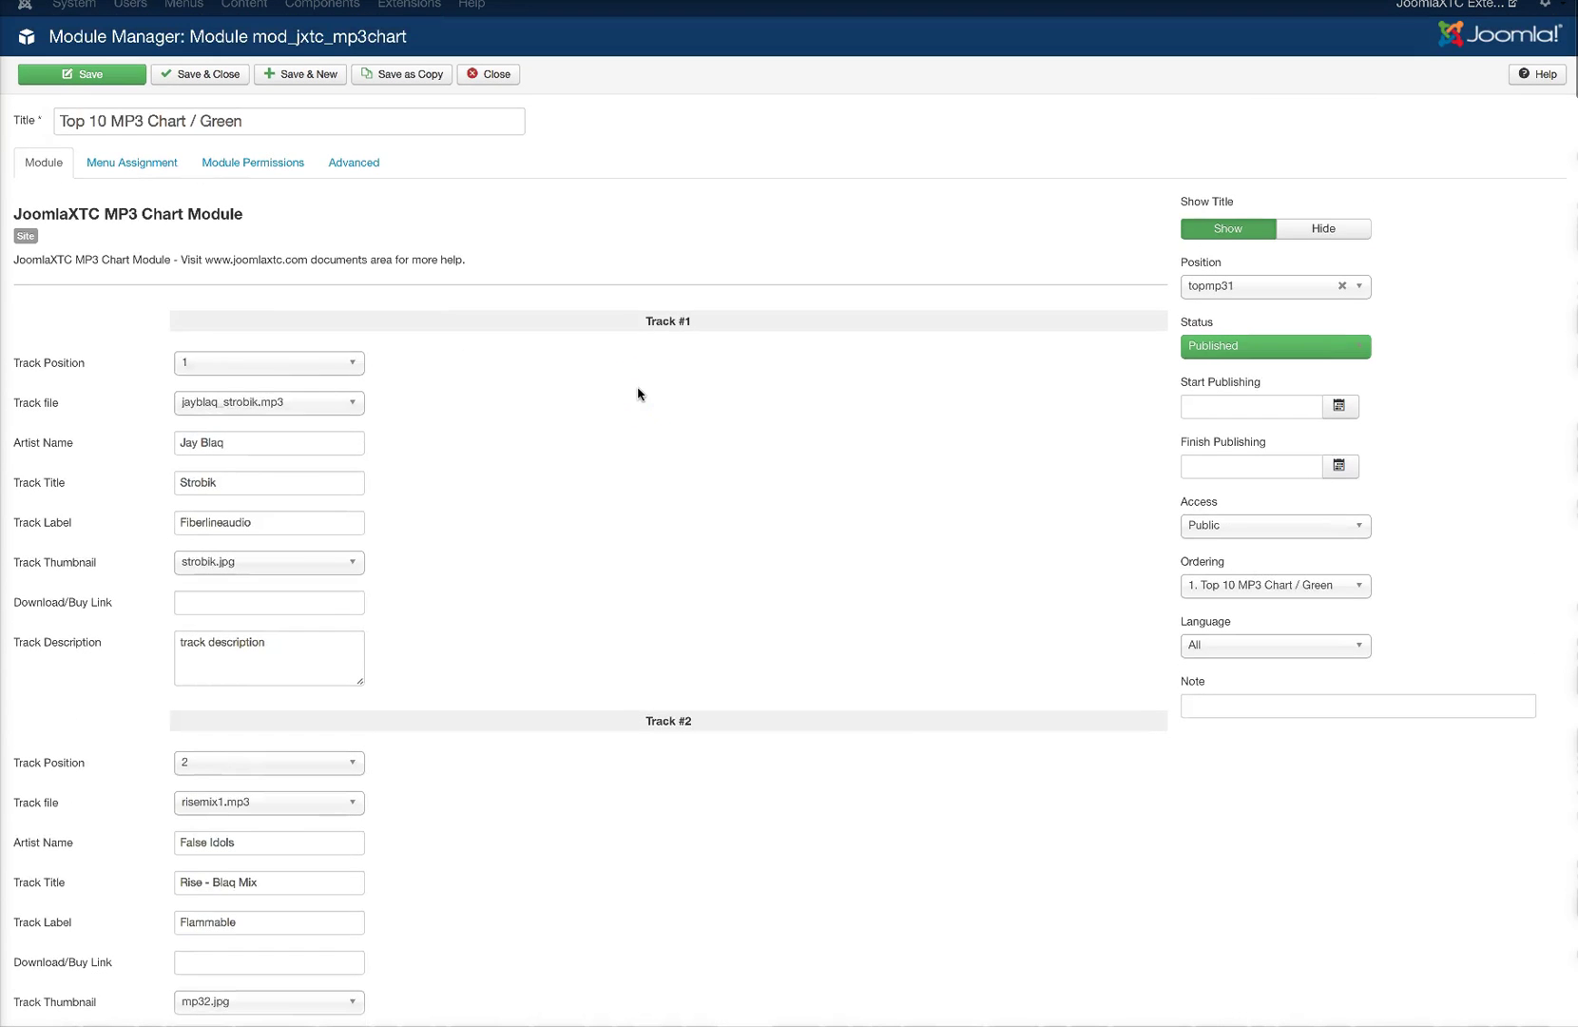
- Check Track #1's position and track file dropdowns, leaving position 1 and its file unchanged
click(239, 367)
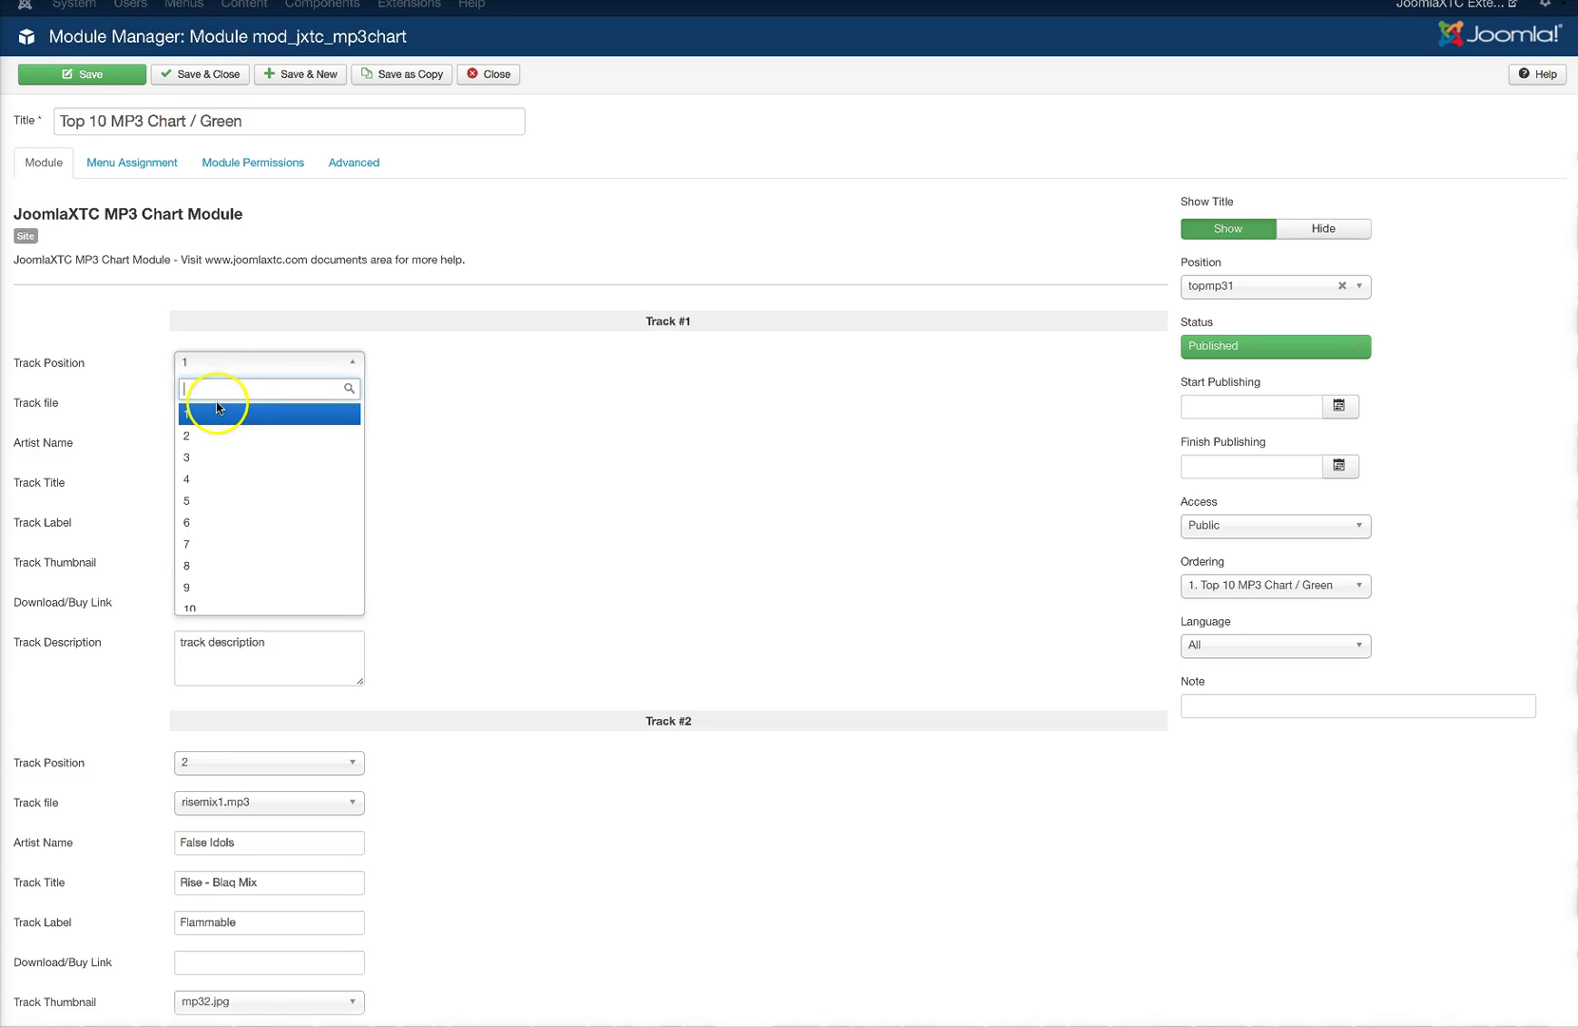
click(460, 390)
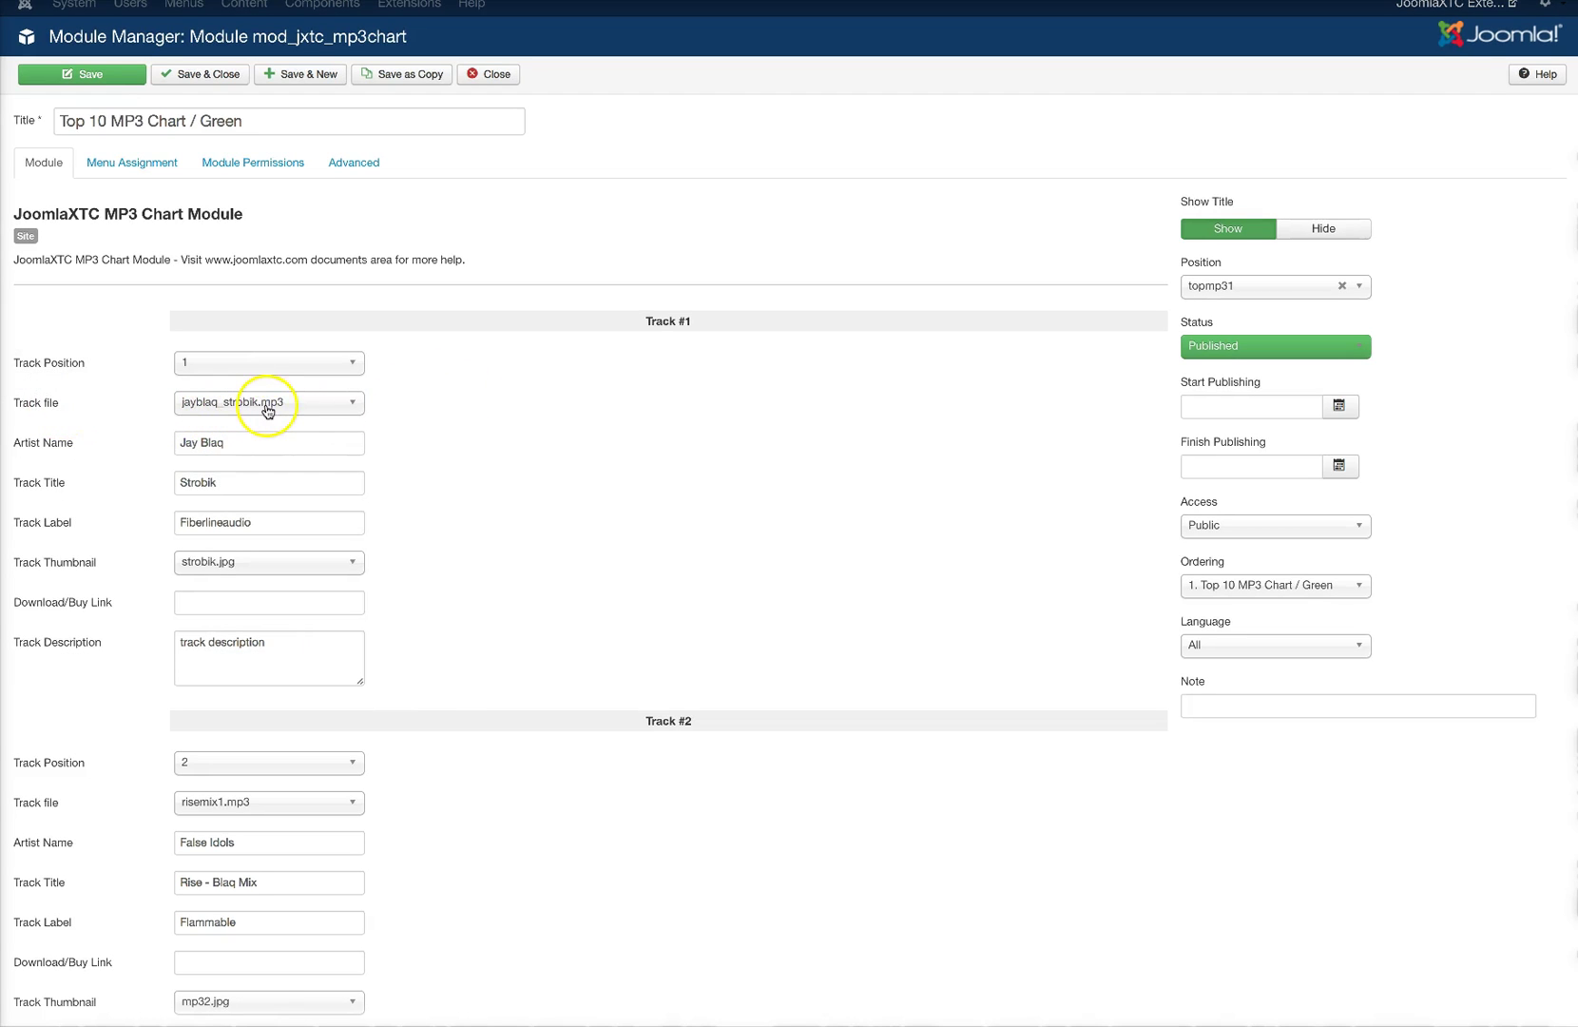
click(351, 409)
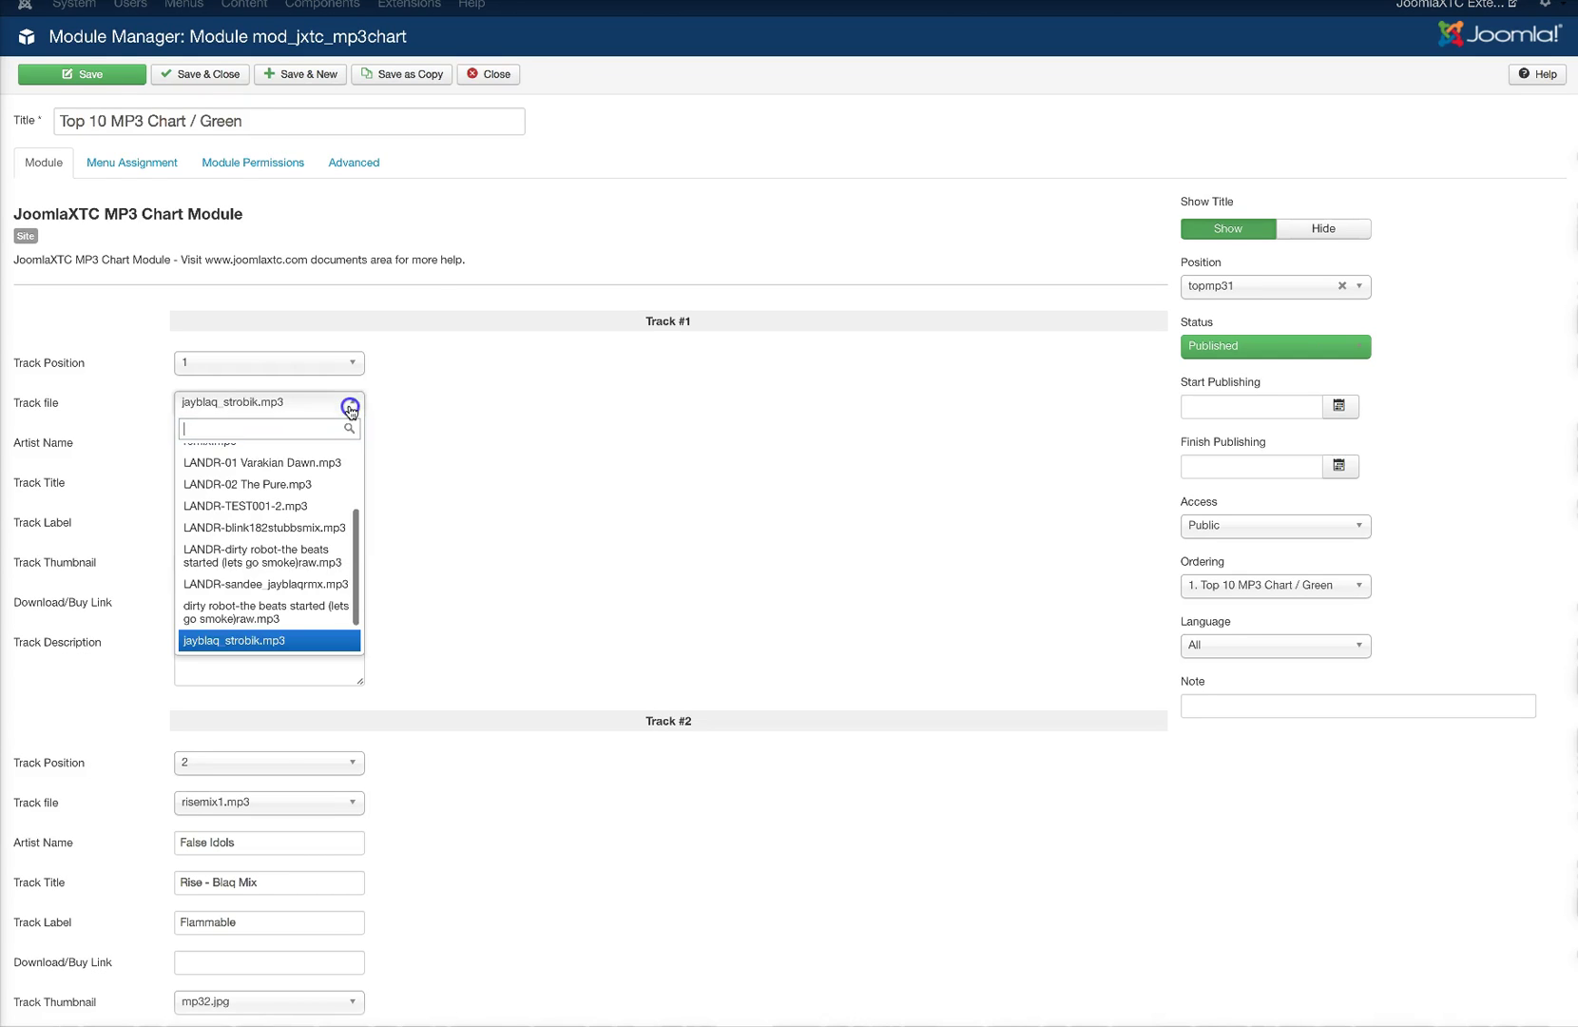
click(435, 409)
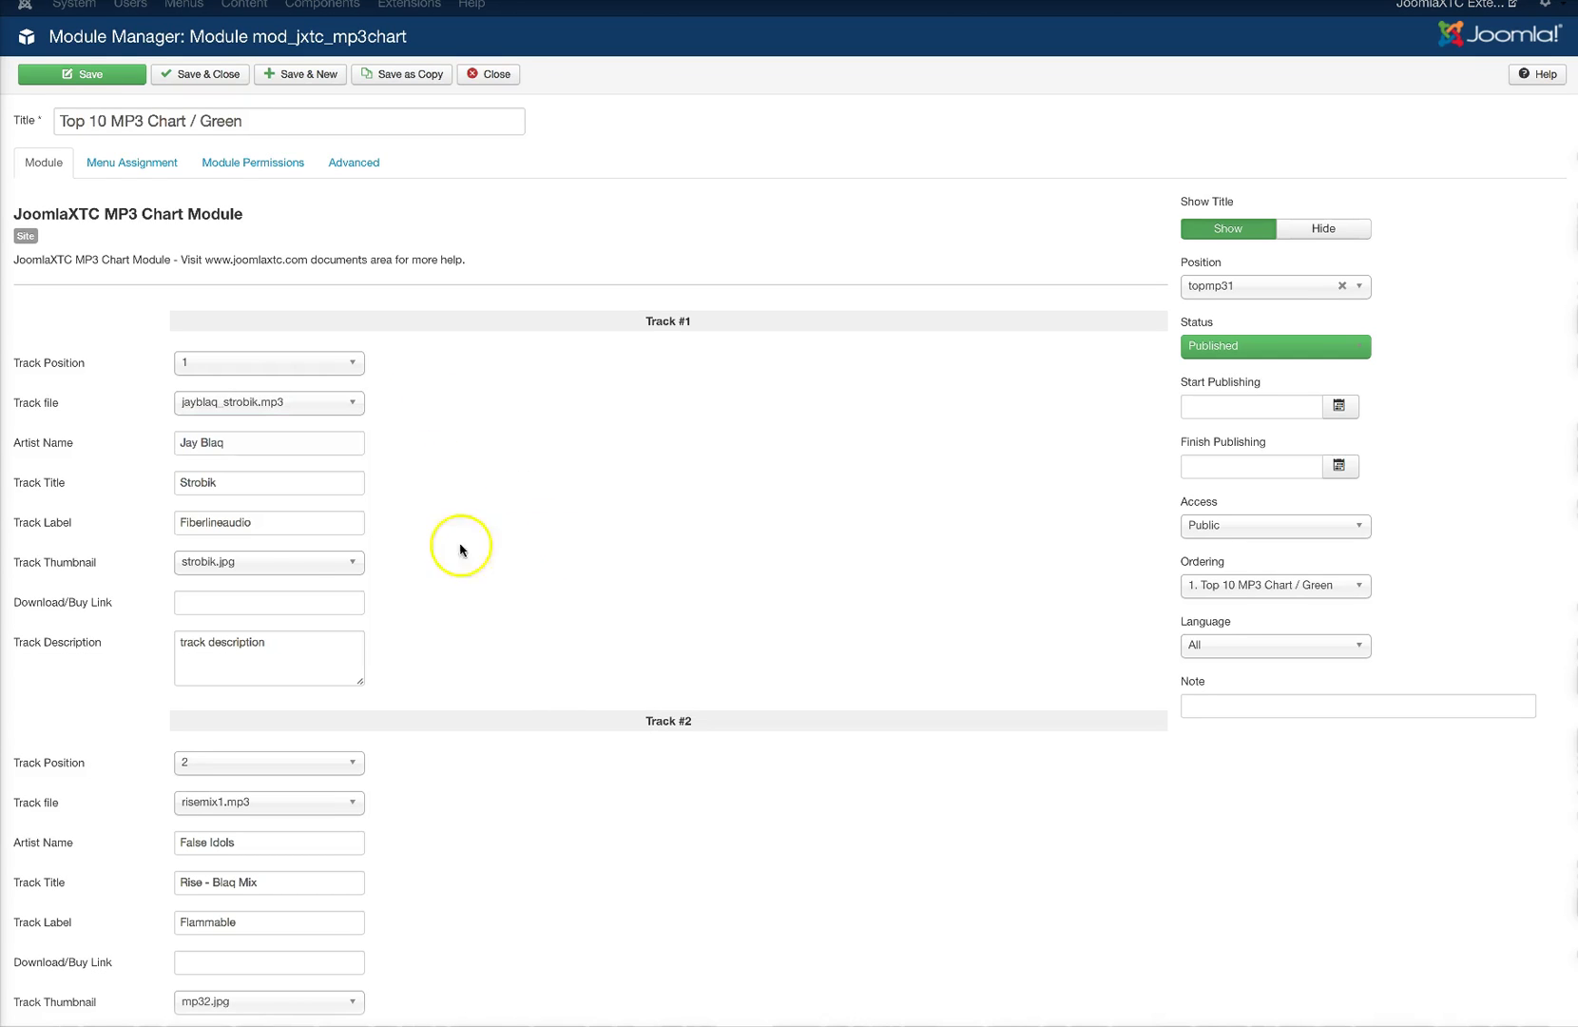
- Scroll through the Track #1–#3 fields and back to the top of the form
mouse_move(97, 574)
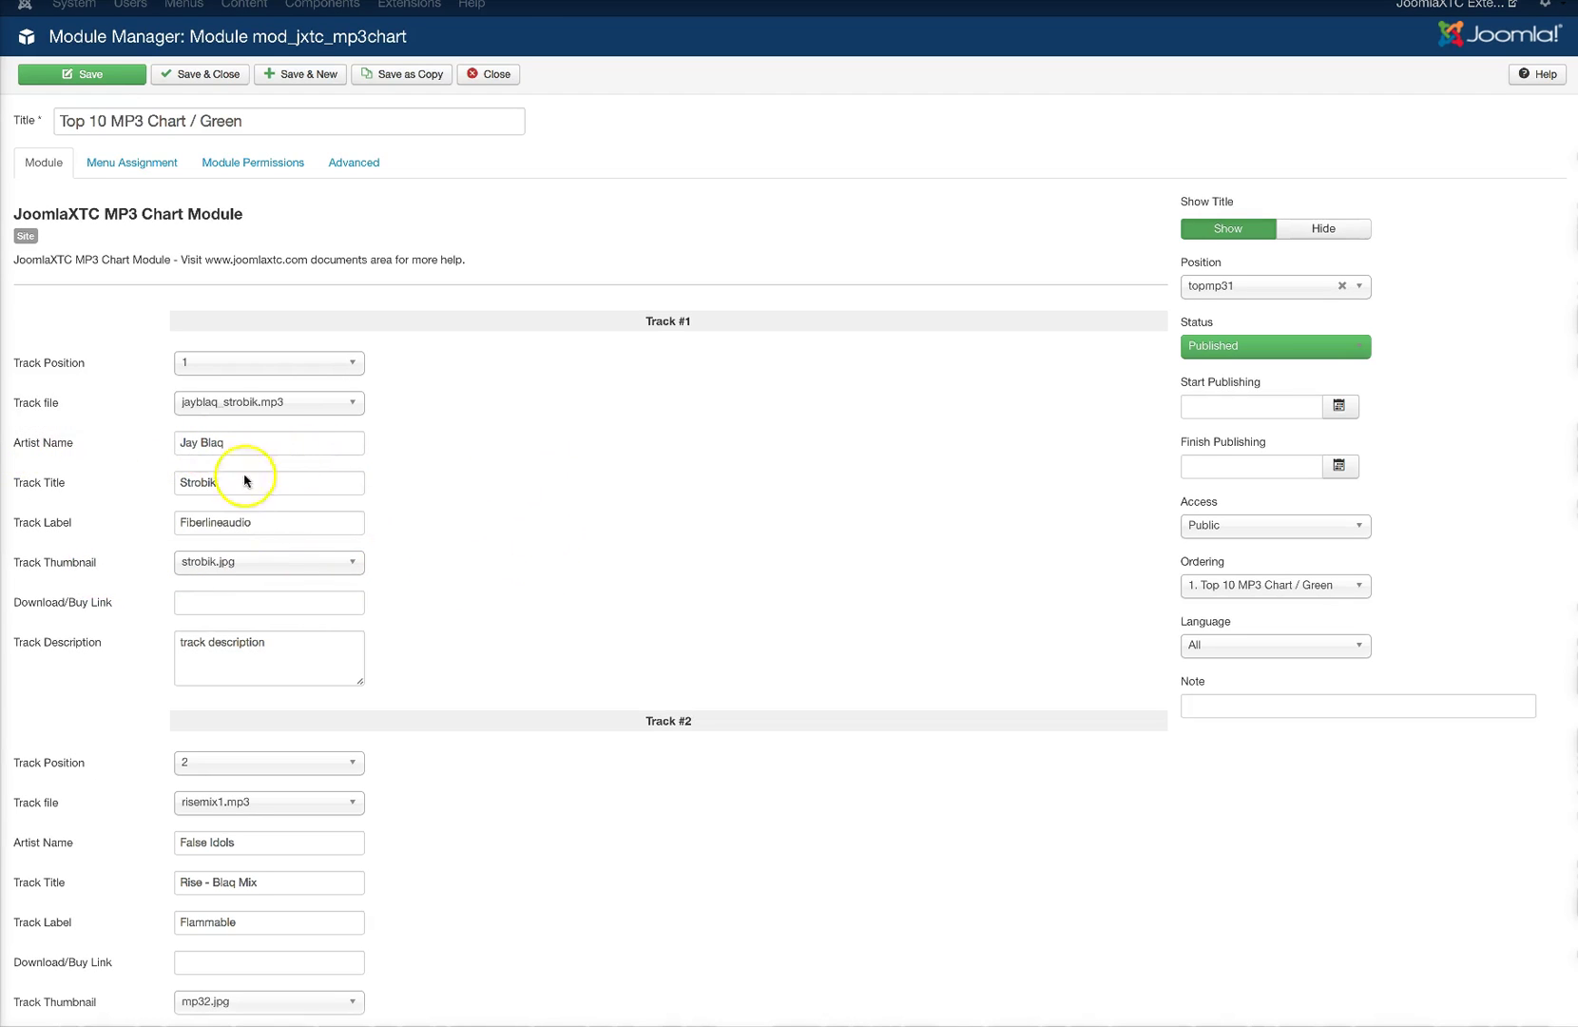
mouse_move(80, 527)
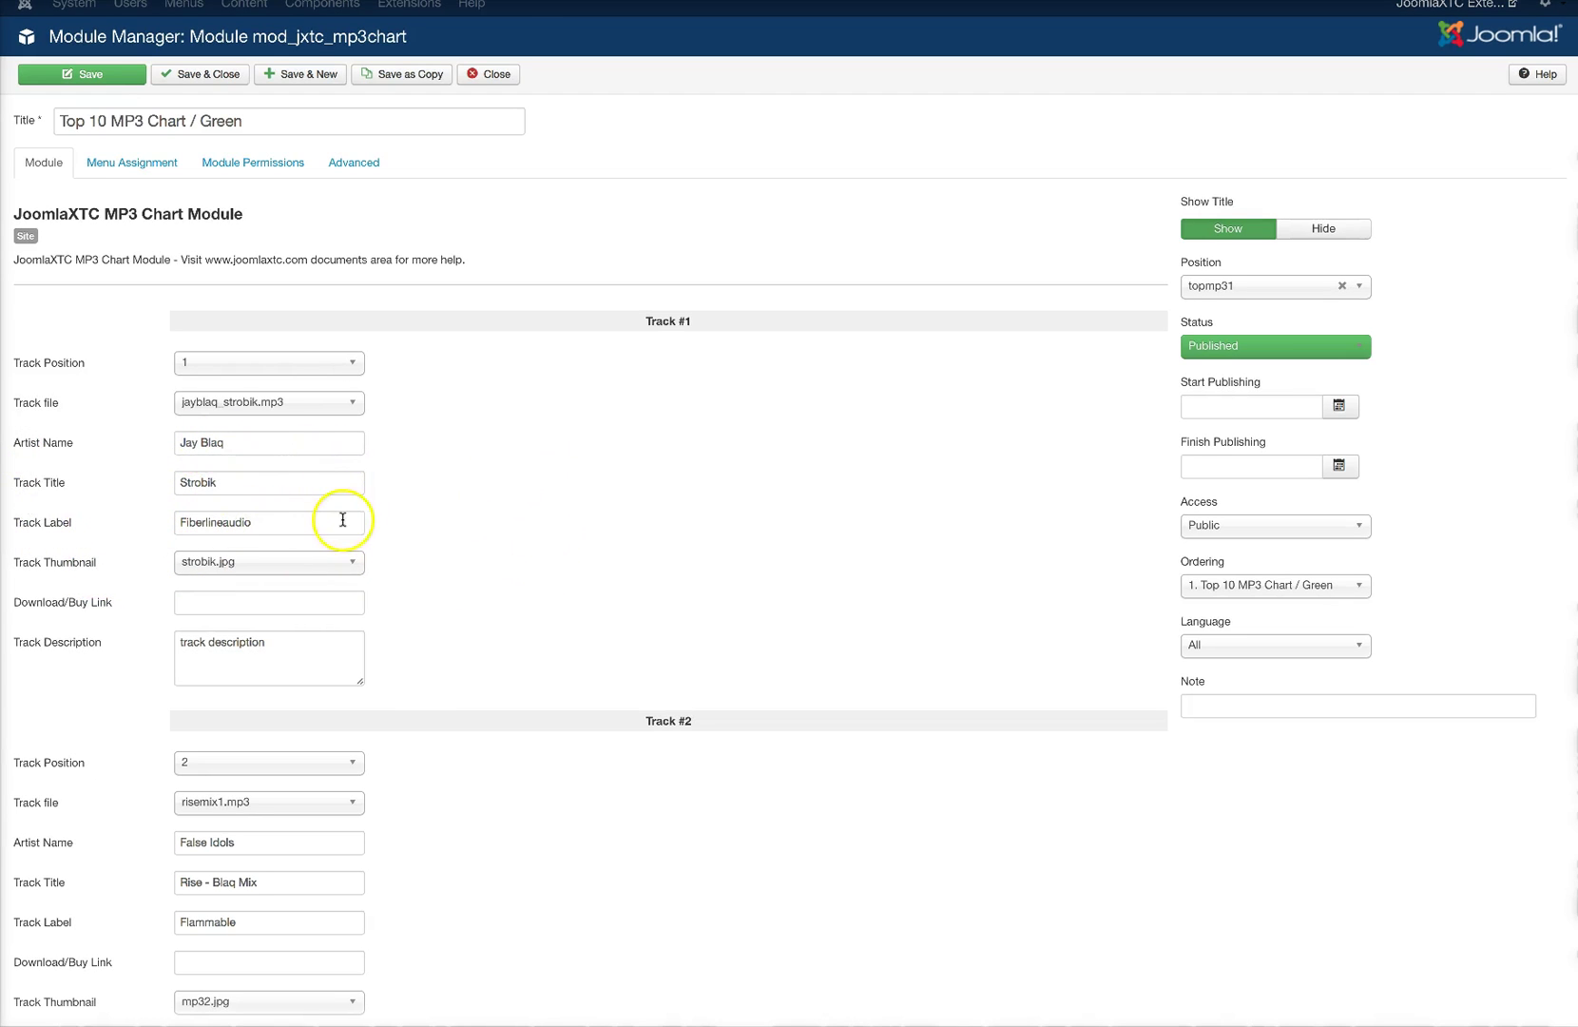
scroll(457, 538, down, 1)
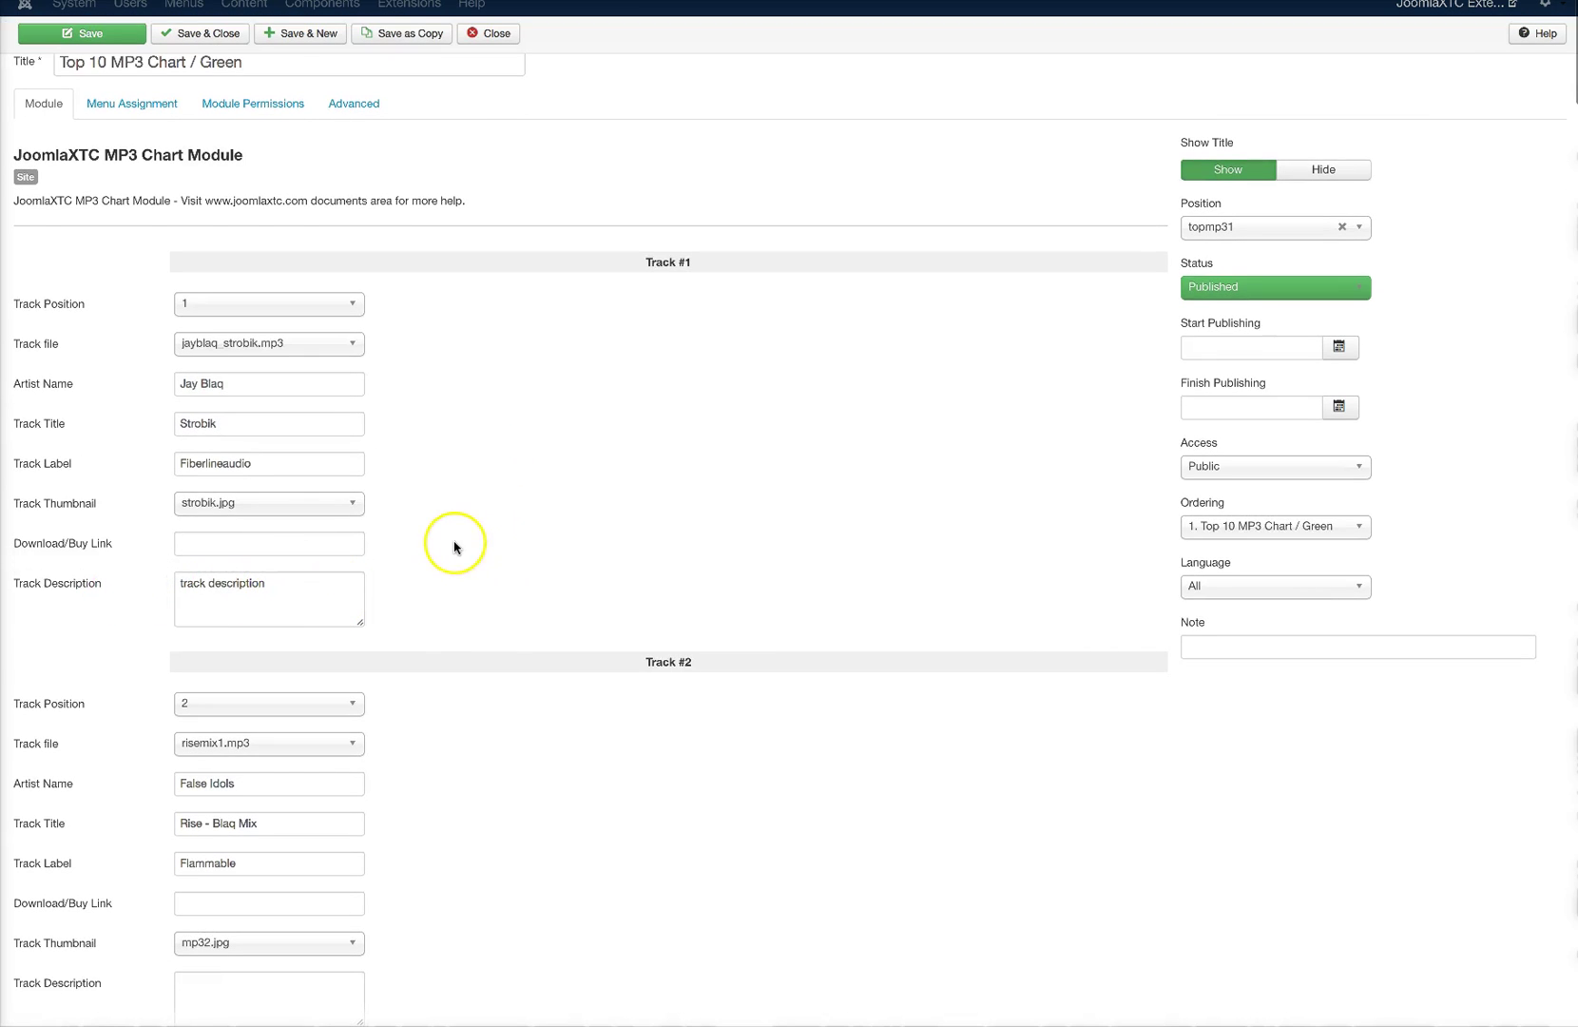
scroll(458, 546, down, 4)
scroll(455, 547, down, 3)
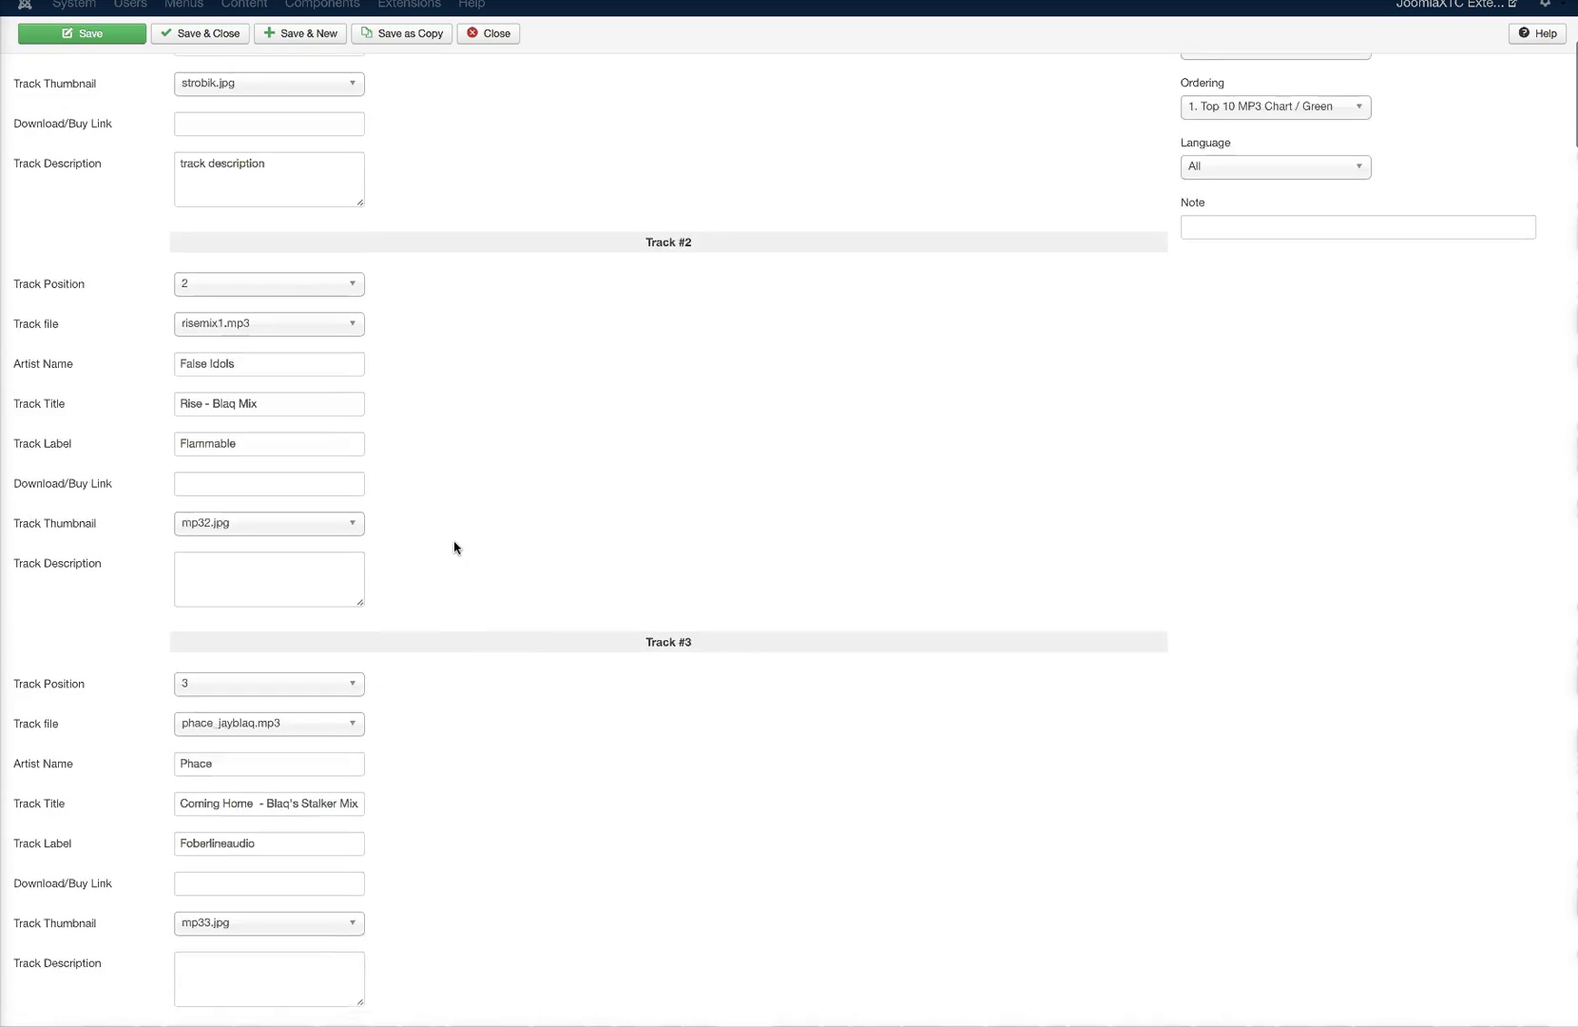
scroll(455, 548, up, 8)
click(331, 220)
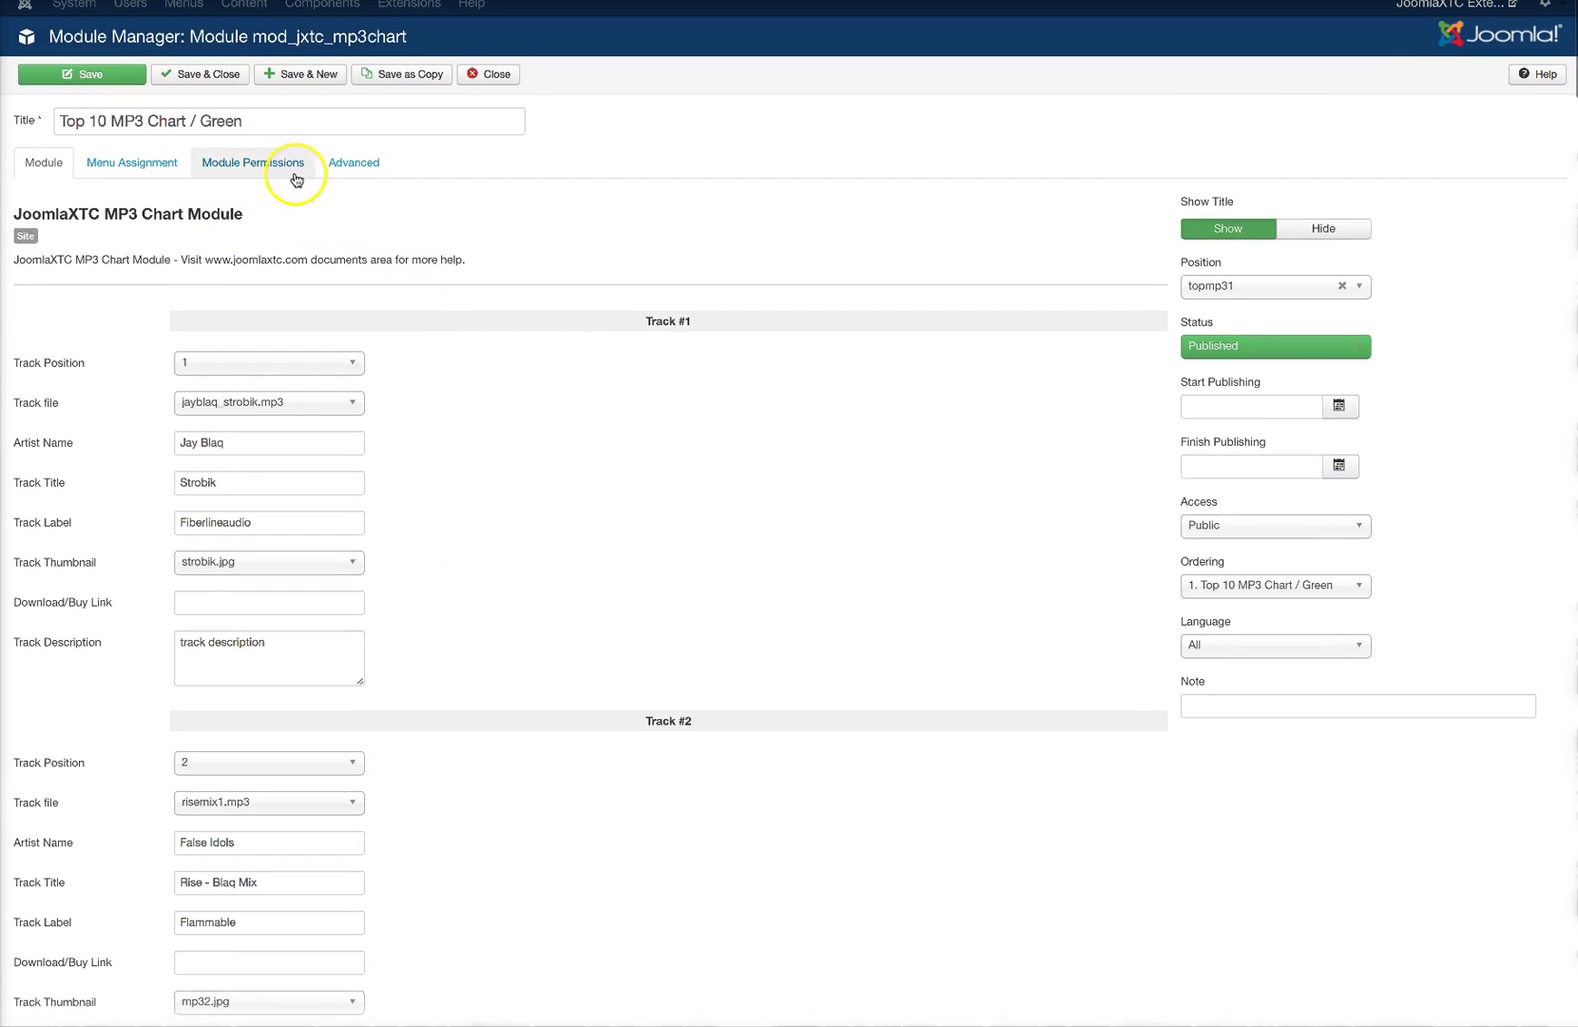
- On the Advanced tab, review Layout, Play Mode and link mode, keeping simple_green, Stop and same window
click(352, 162)
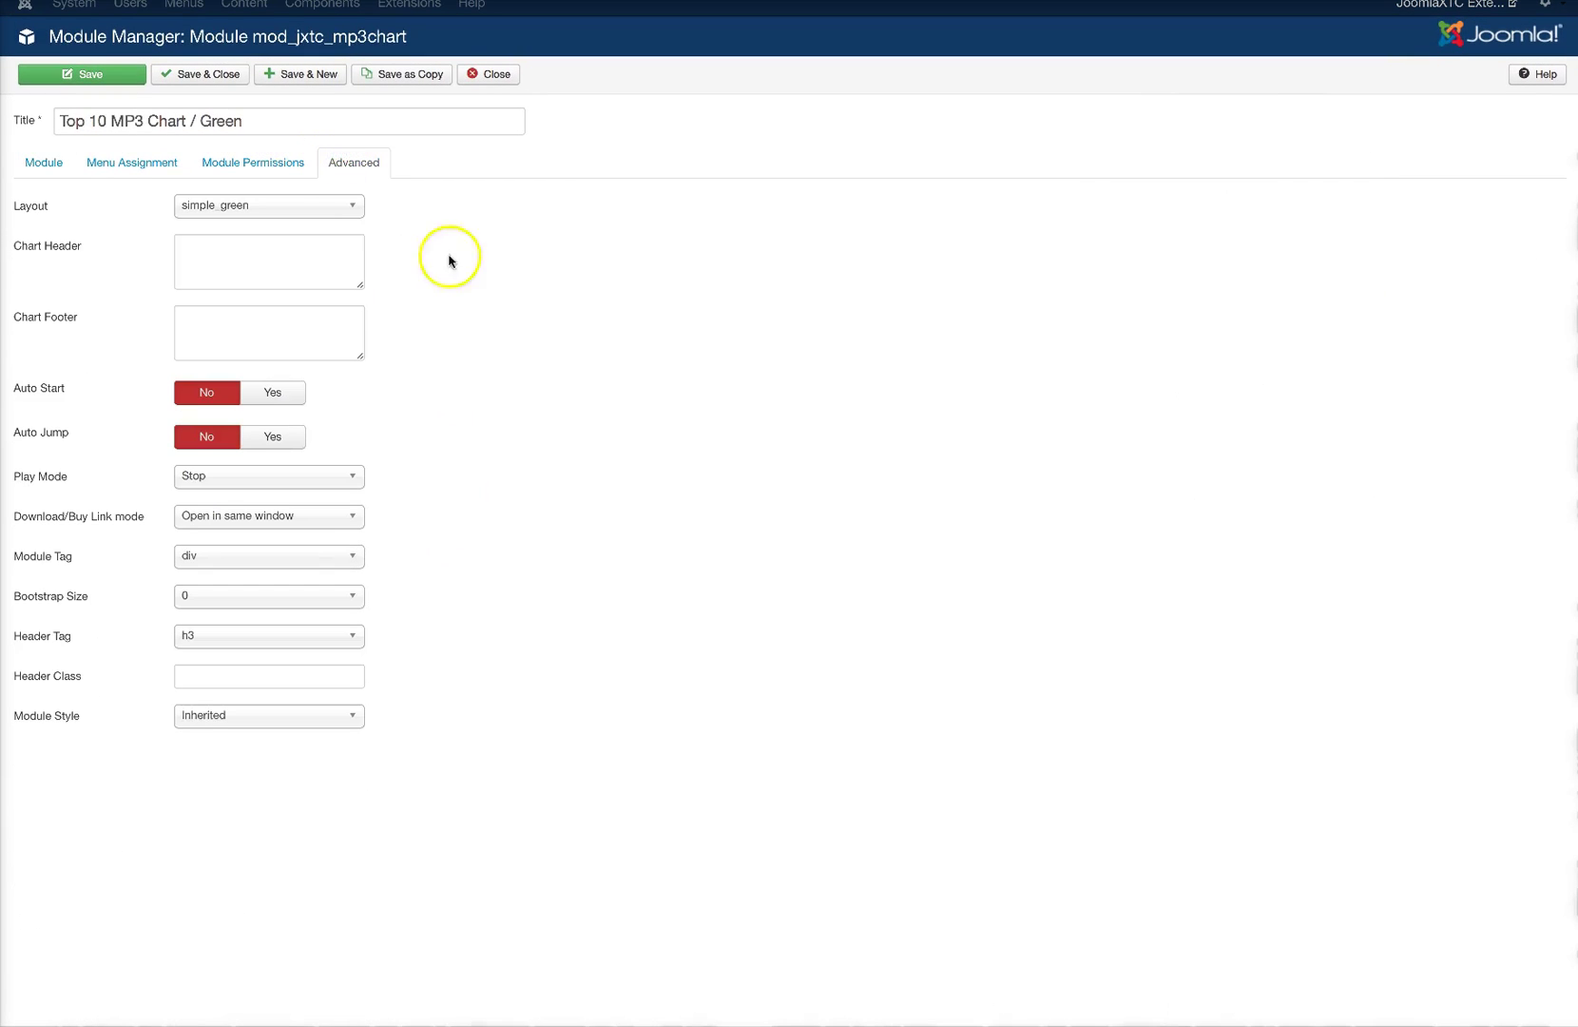
click(335, 207)
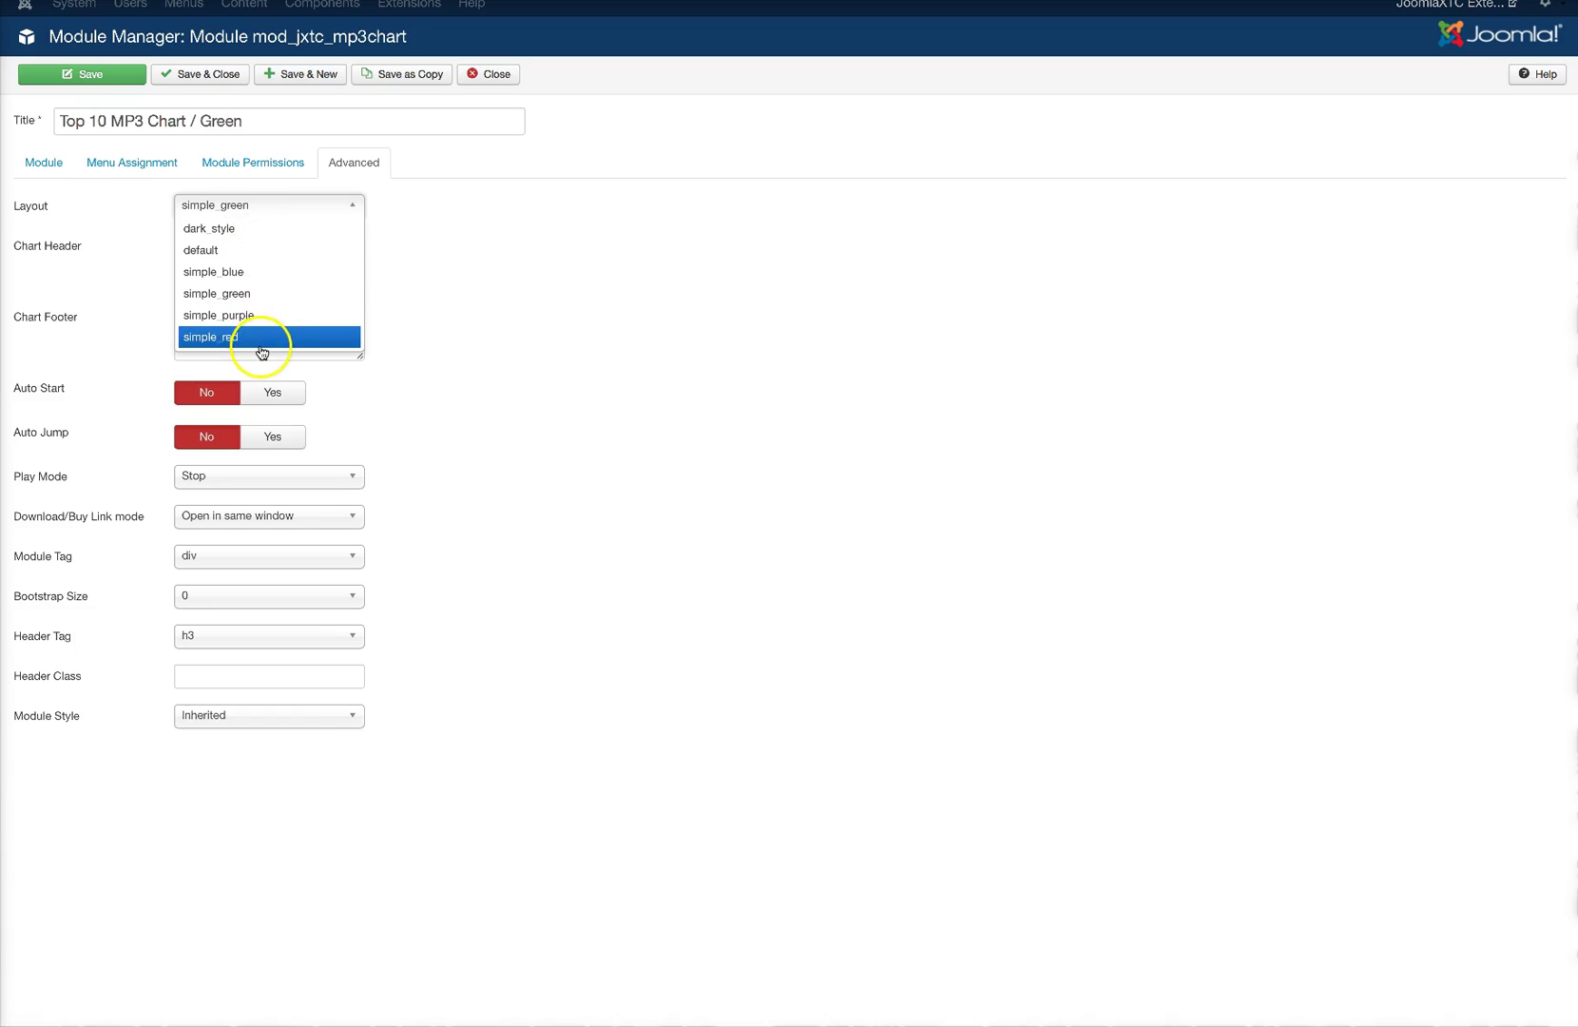
click(581, 327)
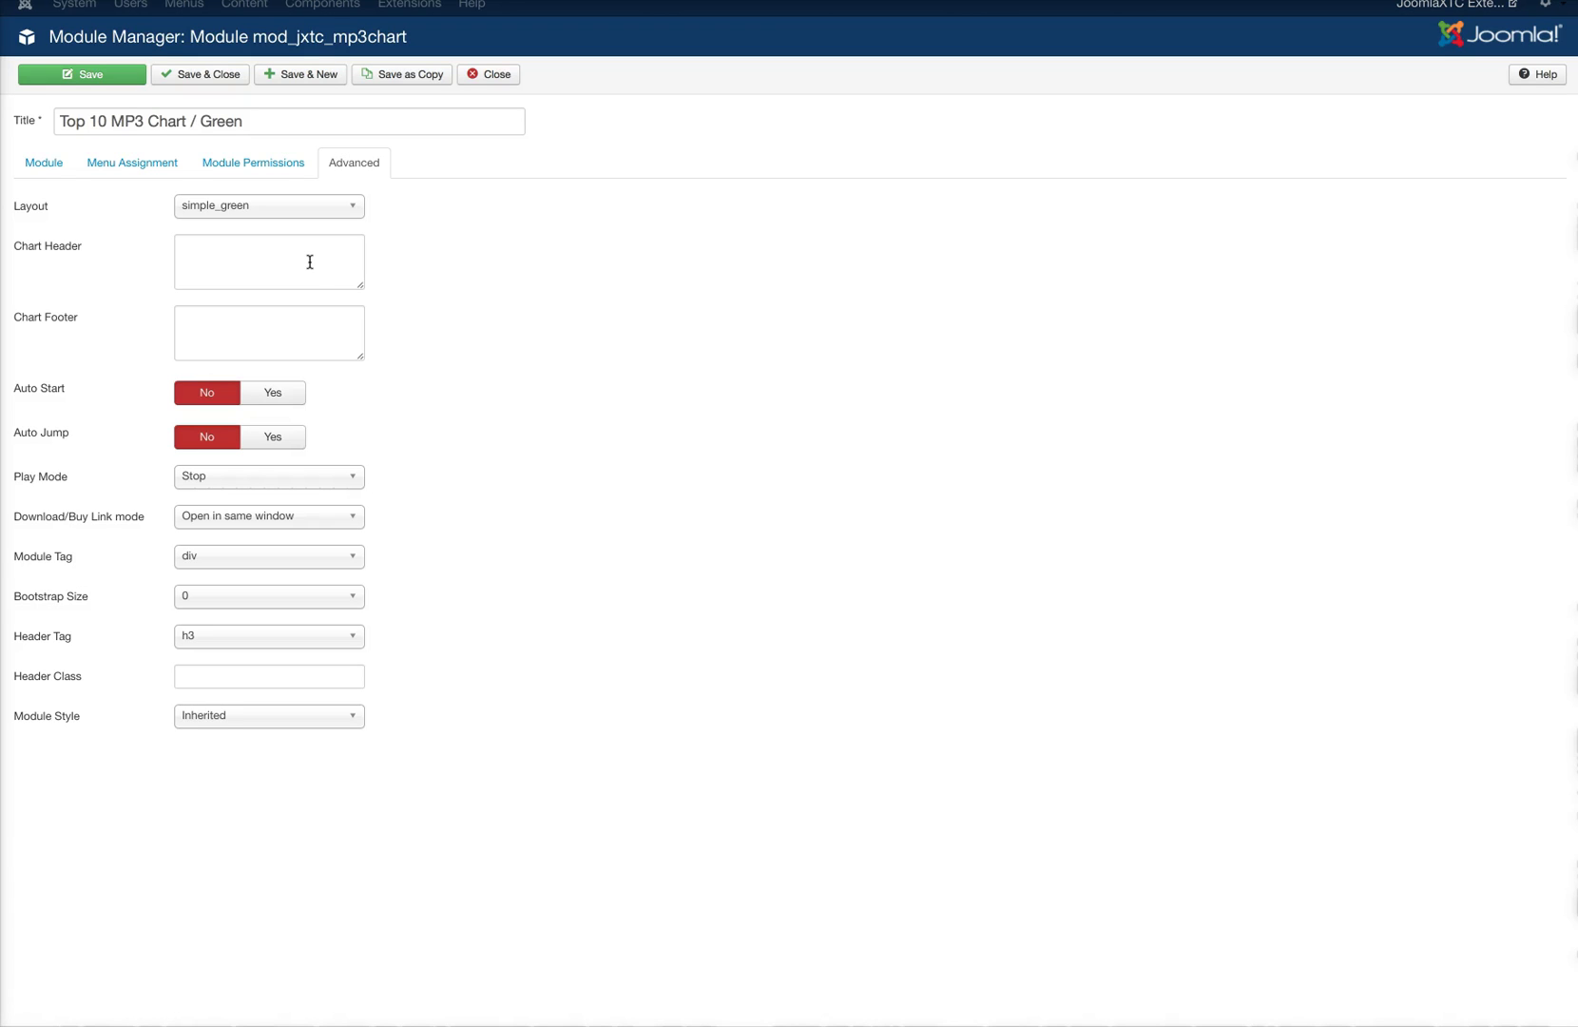
mouse_move(151, 393)
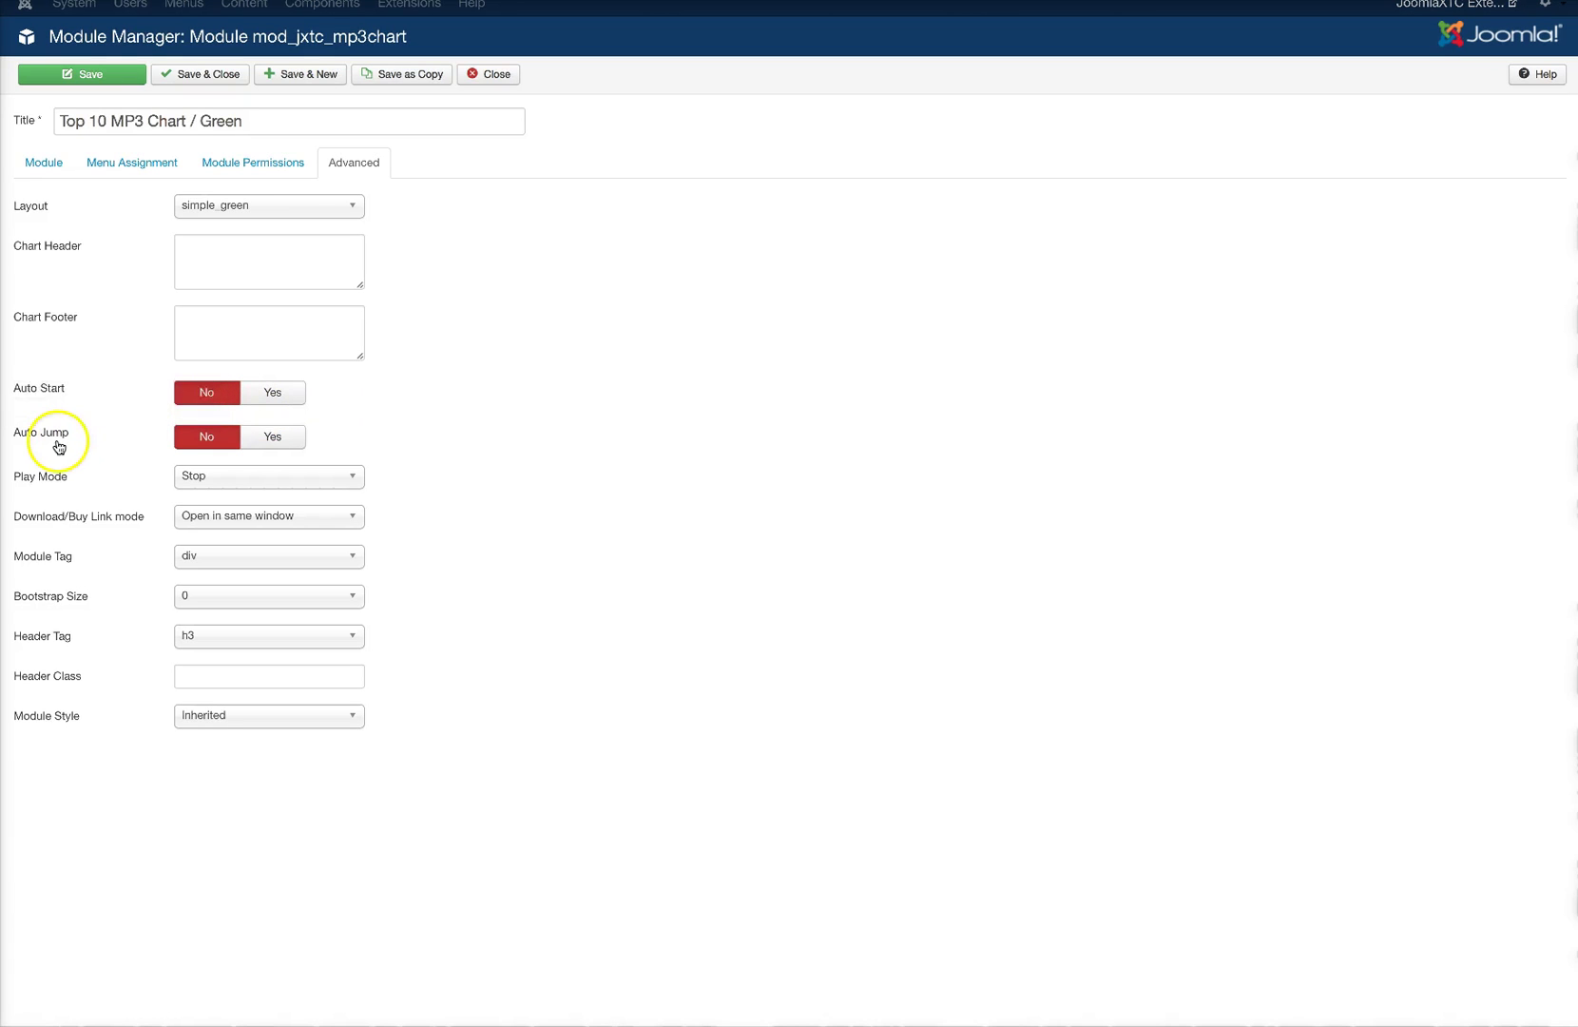
mouse_move(73, 437)
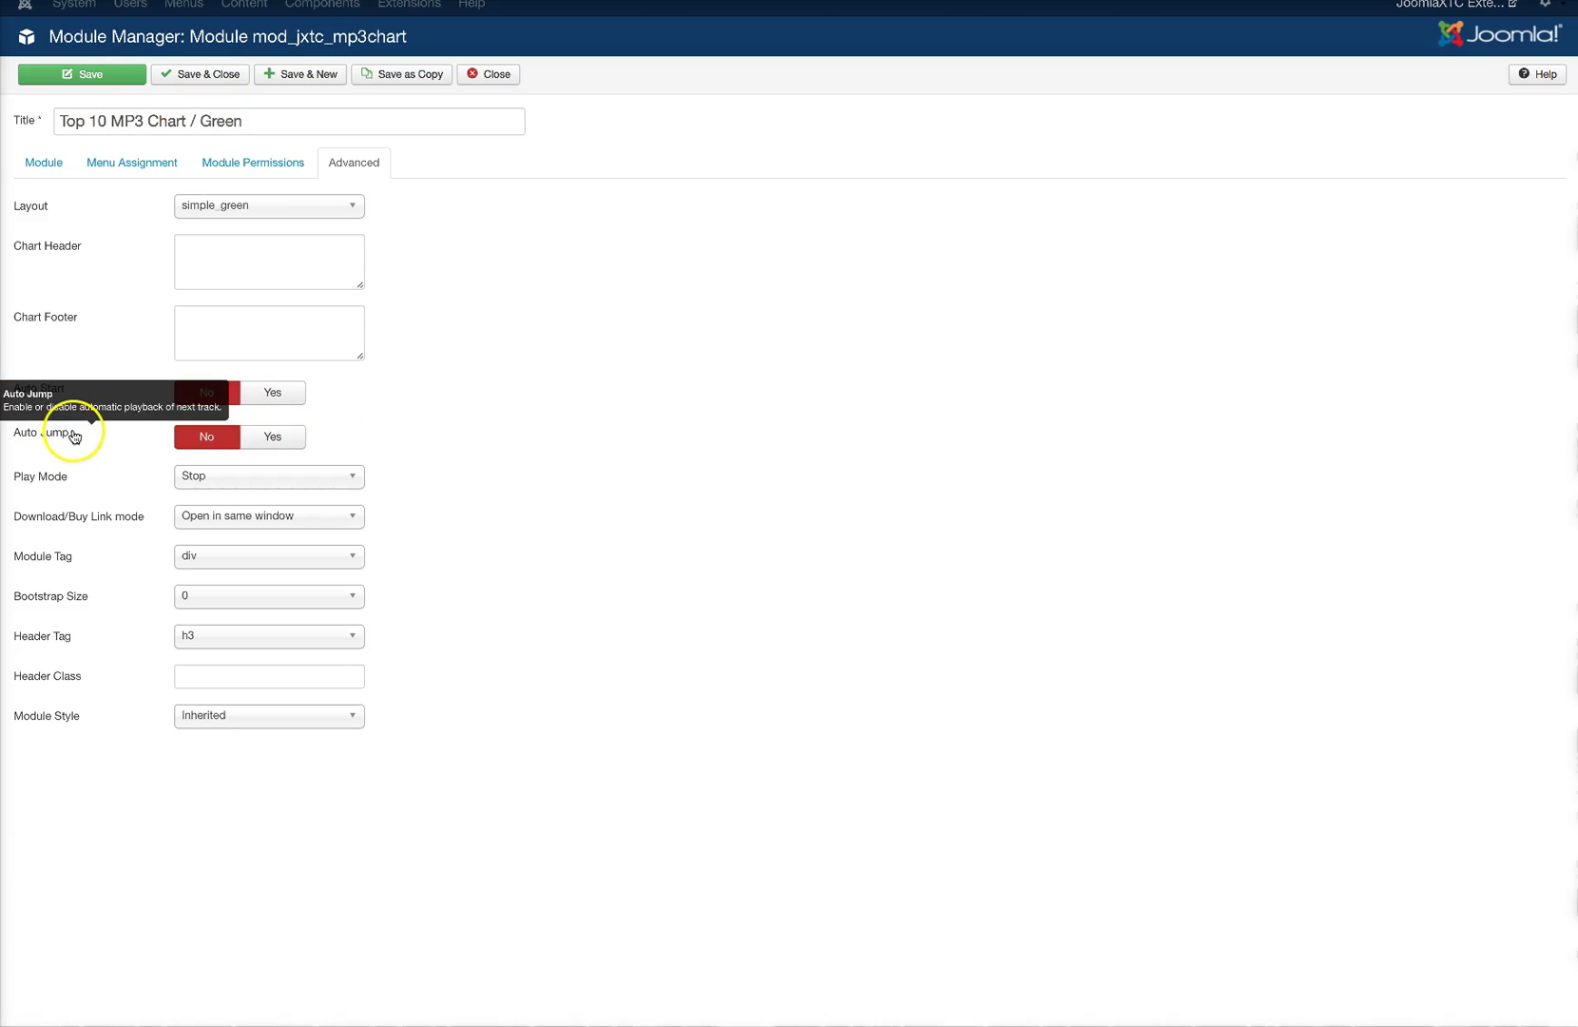
click(192, 485)
click(468, 483)
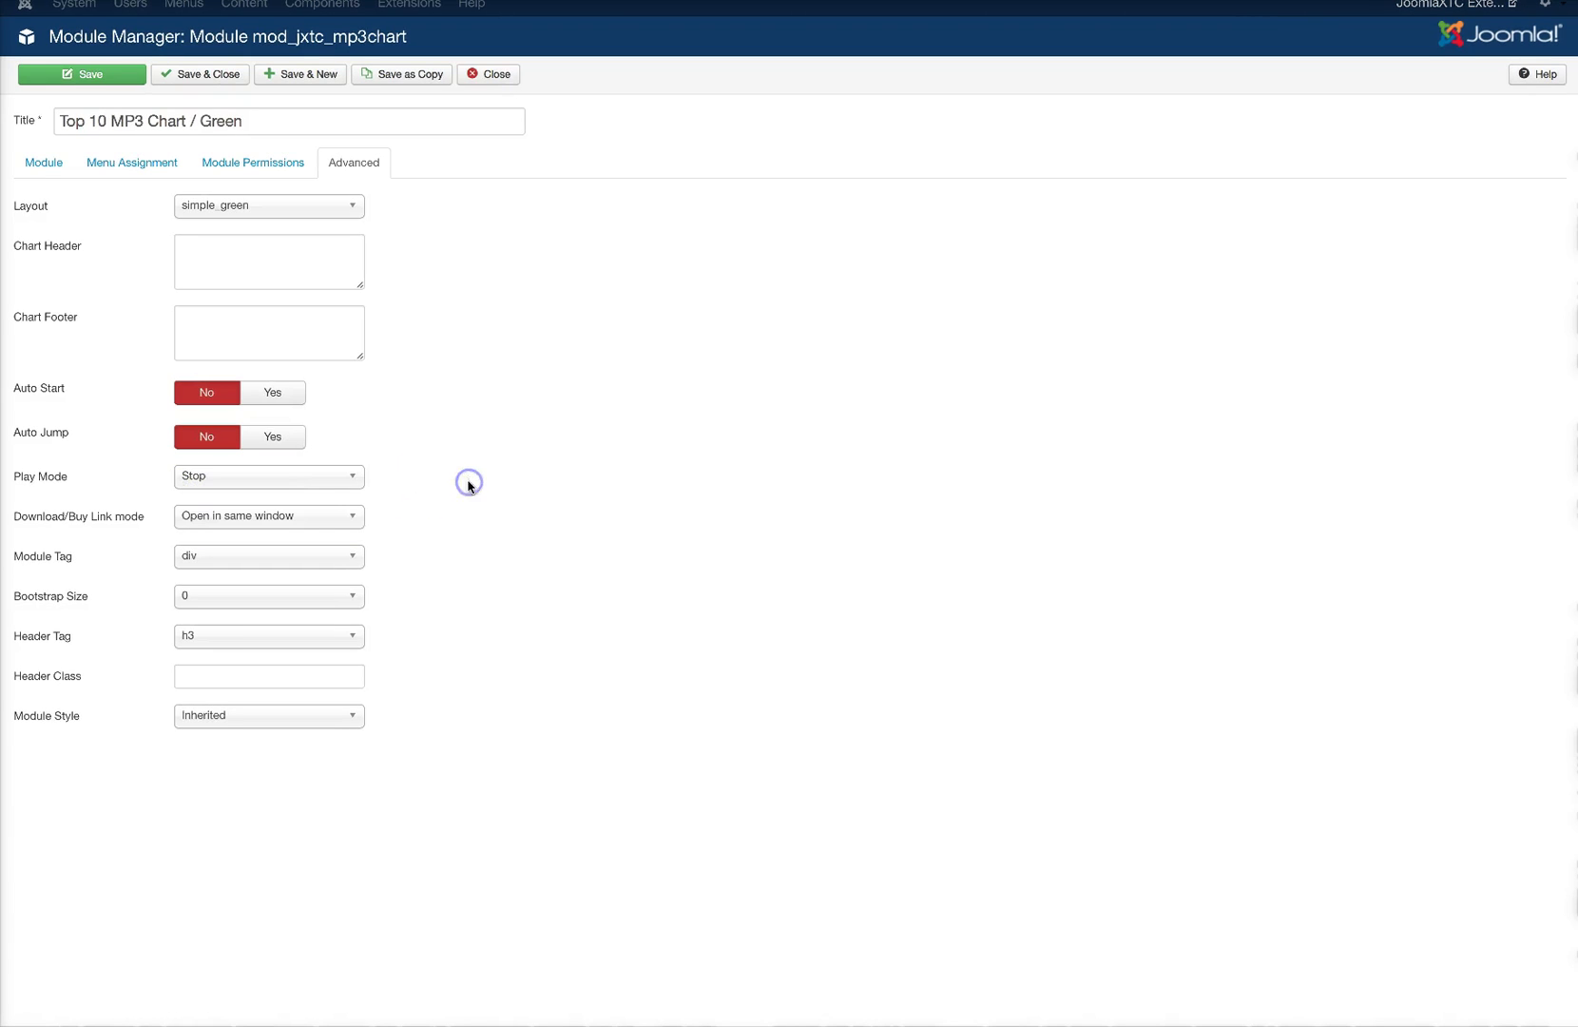
click(138, 523)
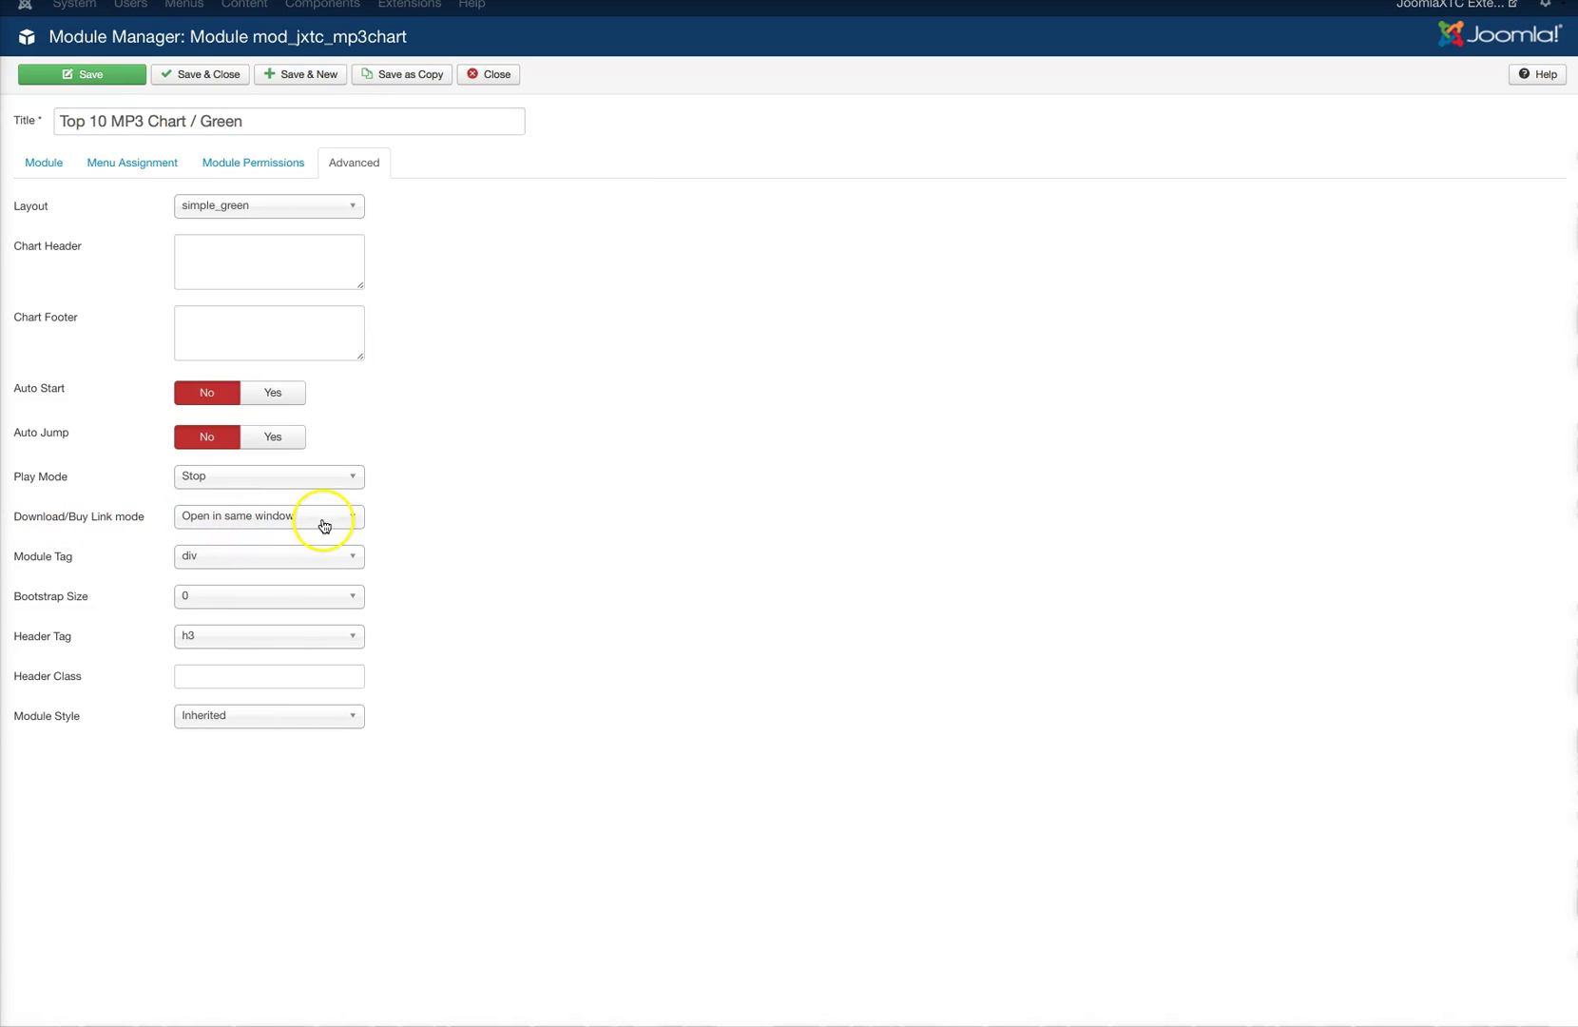
click(276, 526)
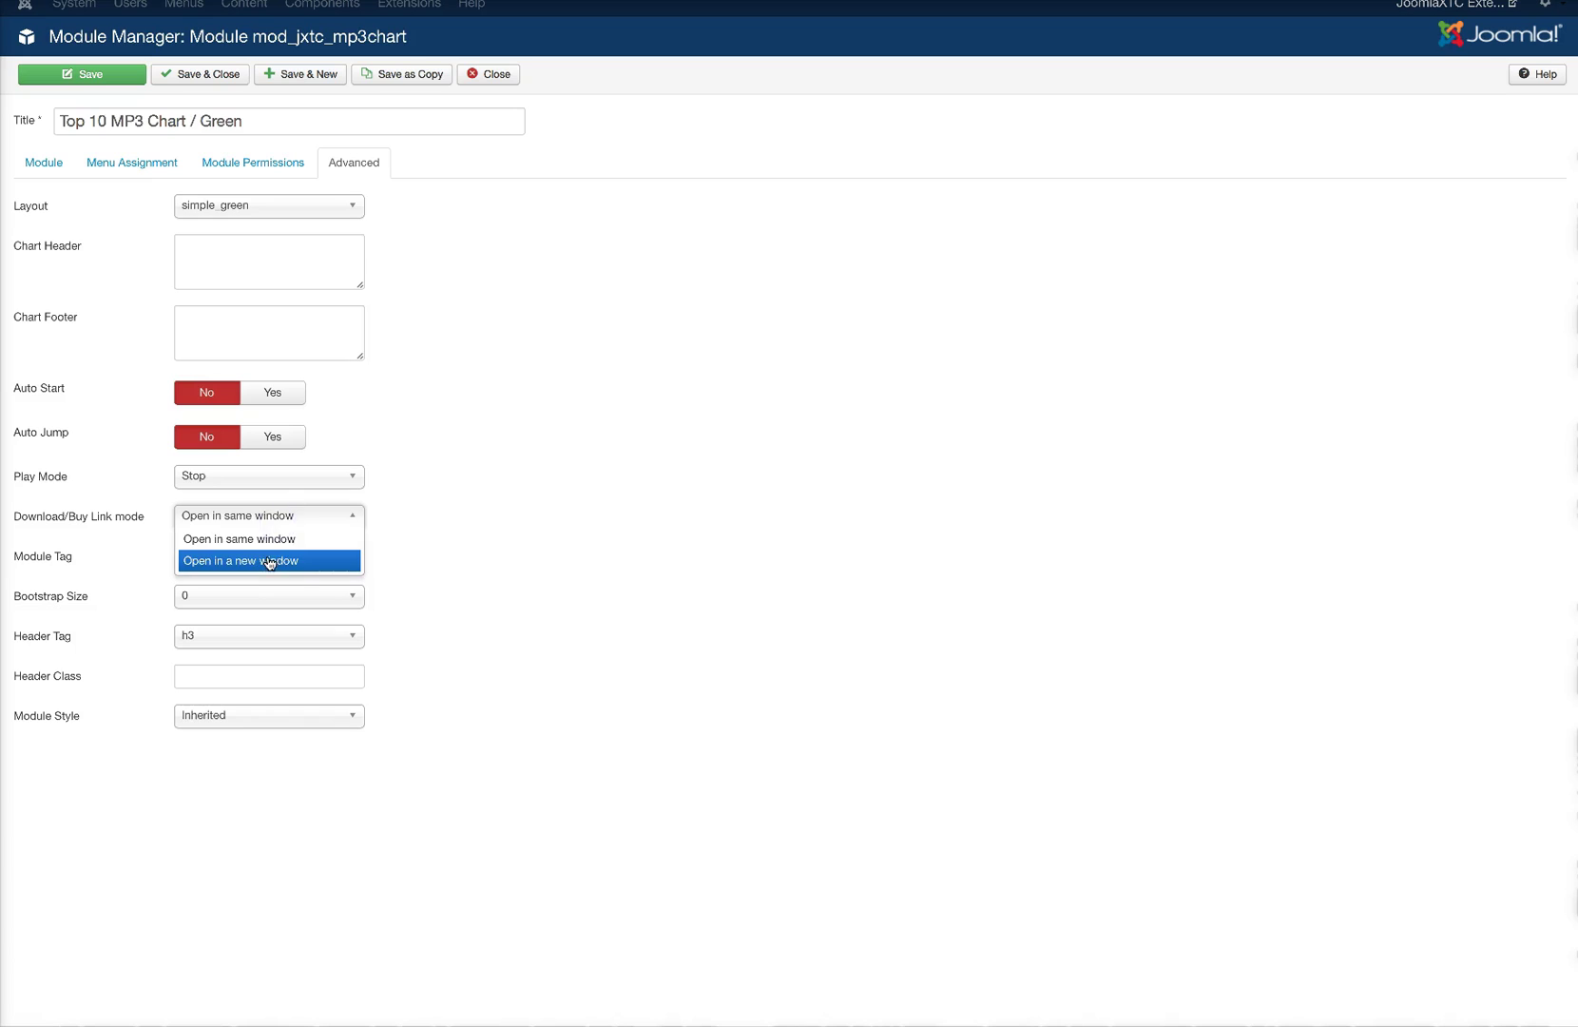
click(277, 530)
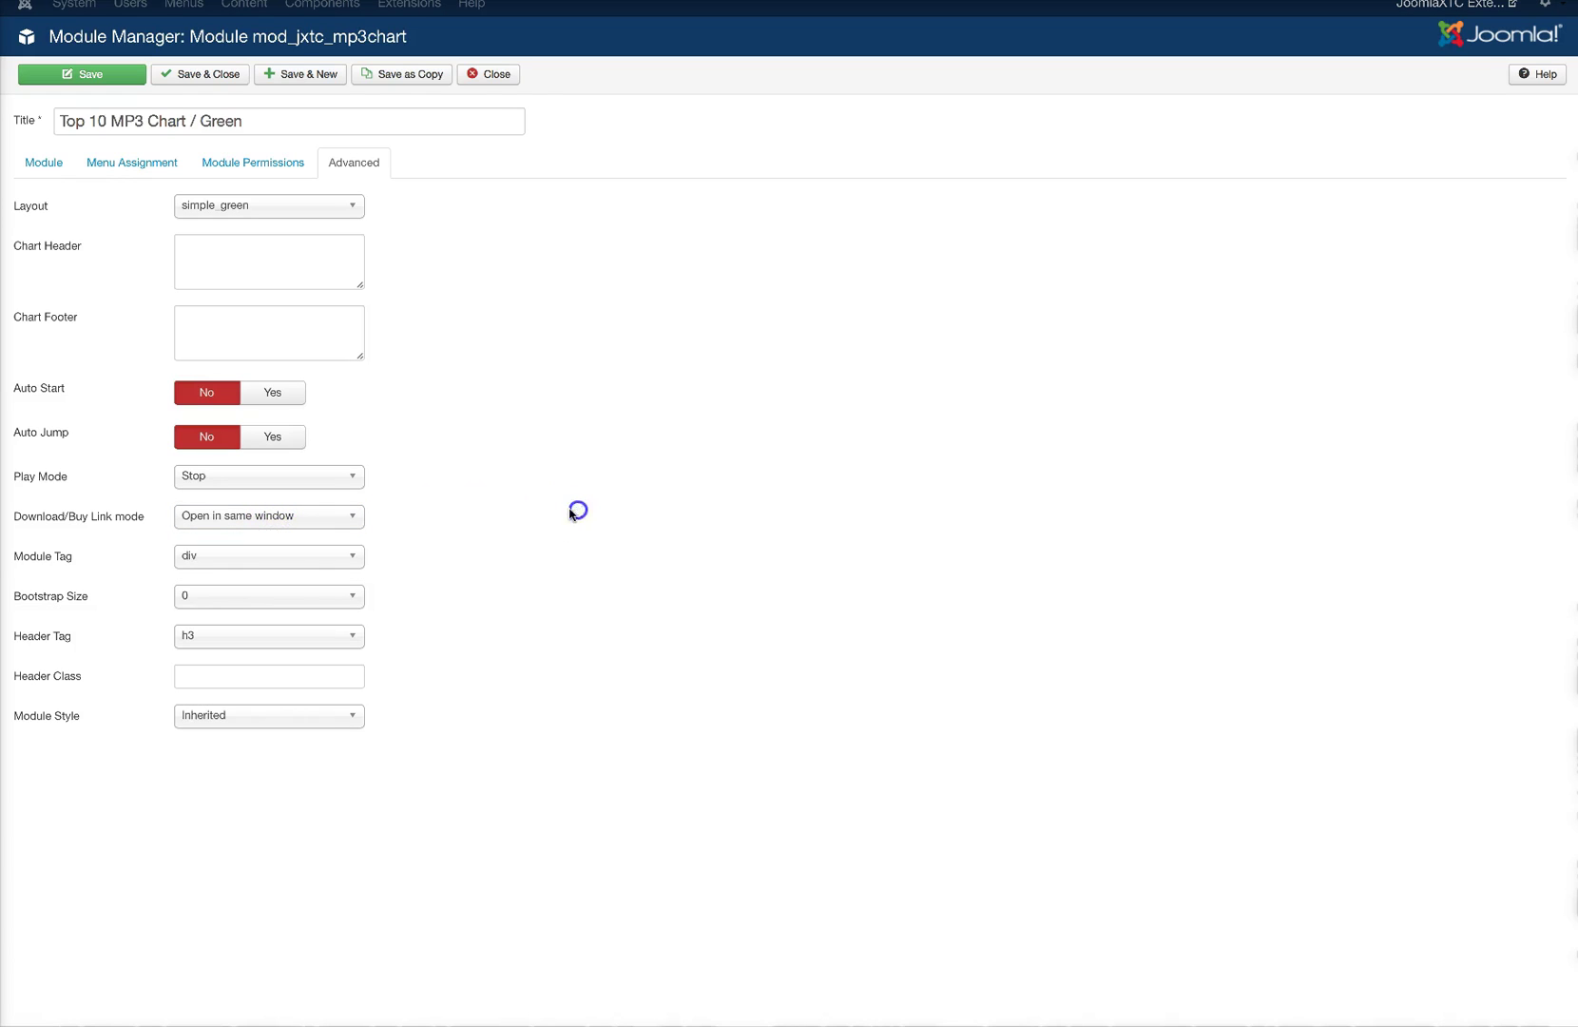
- Close the Green module, open Top 5 Sound Cloud Chart, inspect Track #1's iframe title, then close it
click(491, 76)
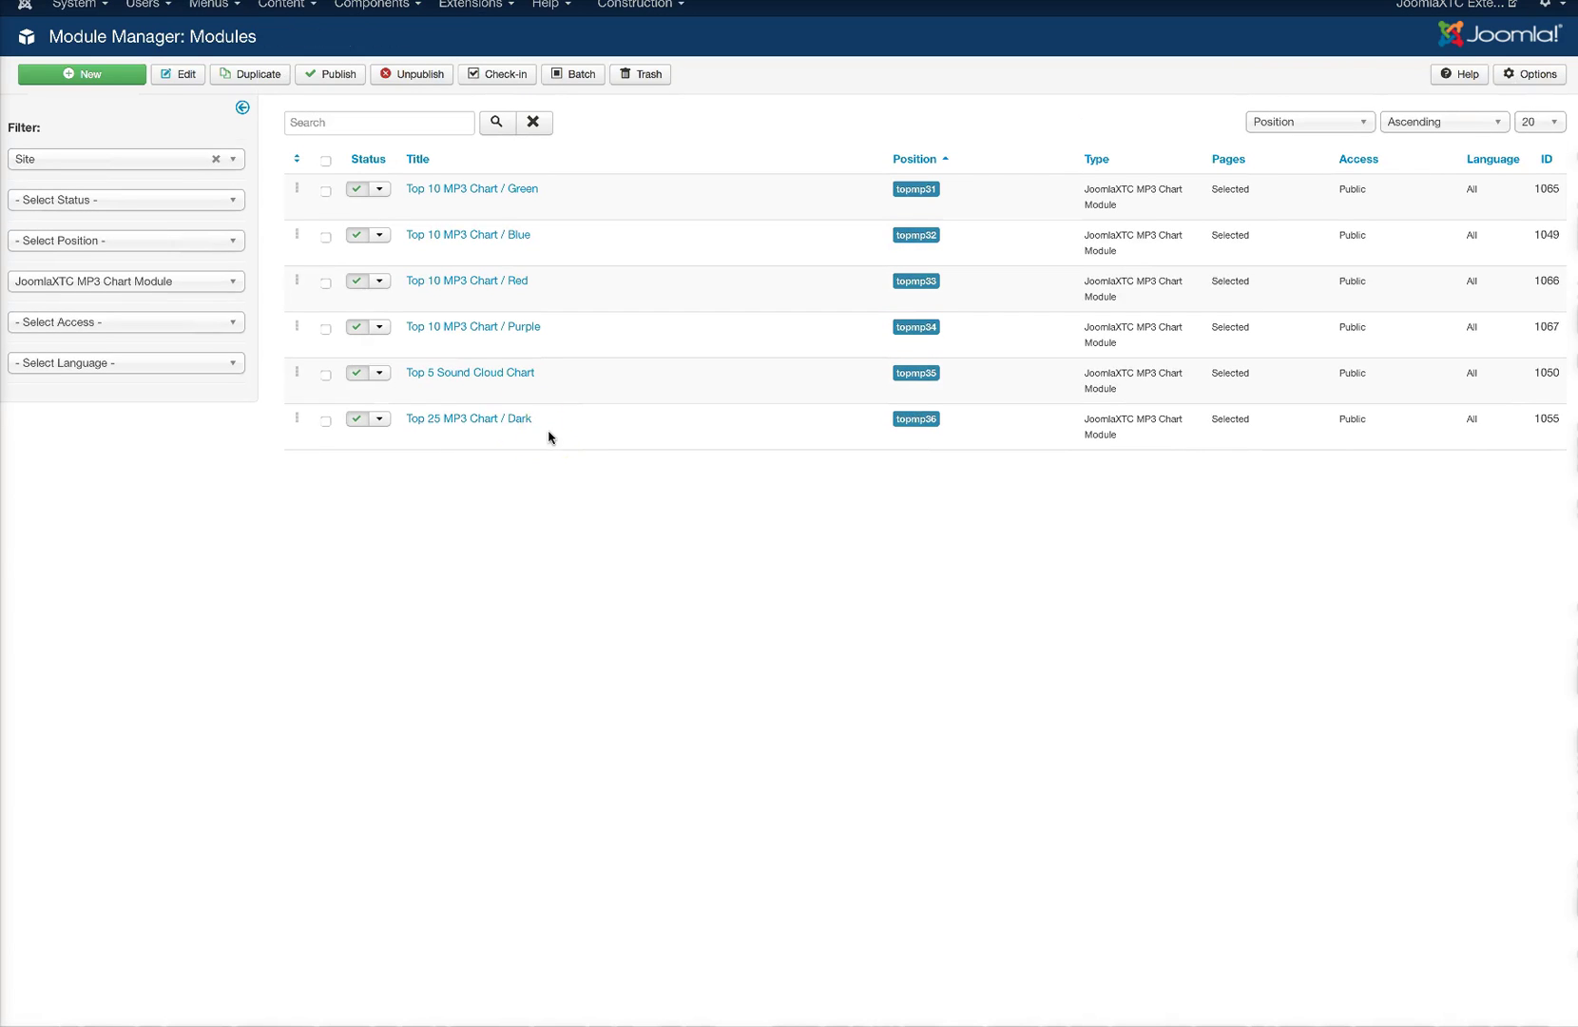
click(468, 373)
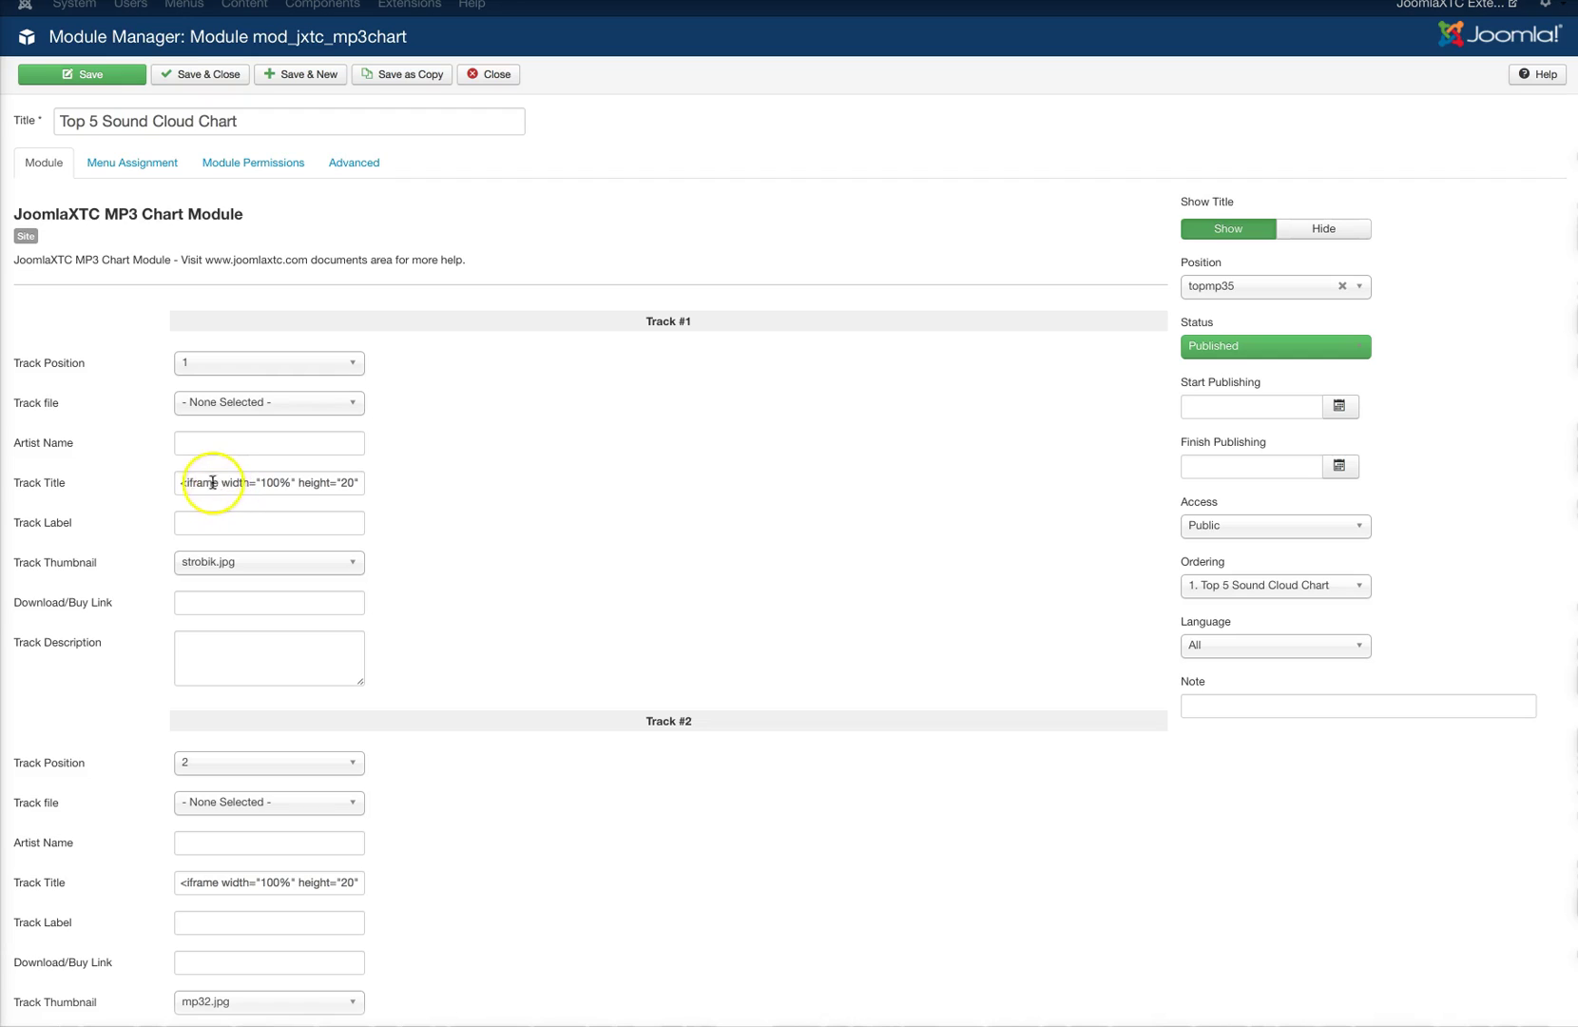
click(177, 483)
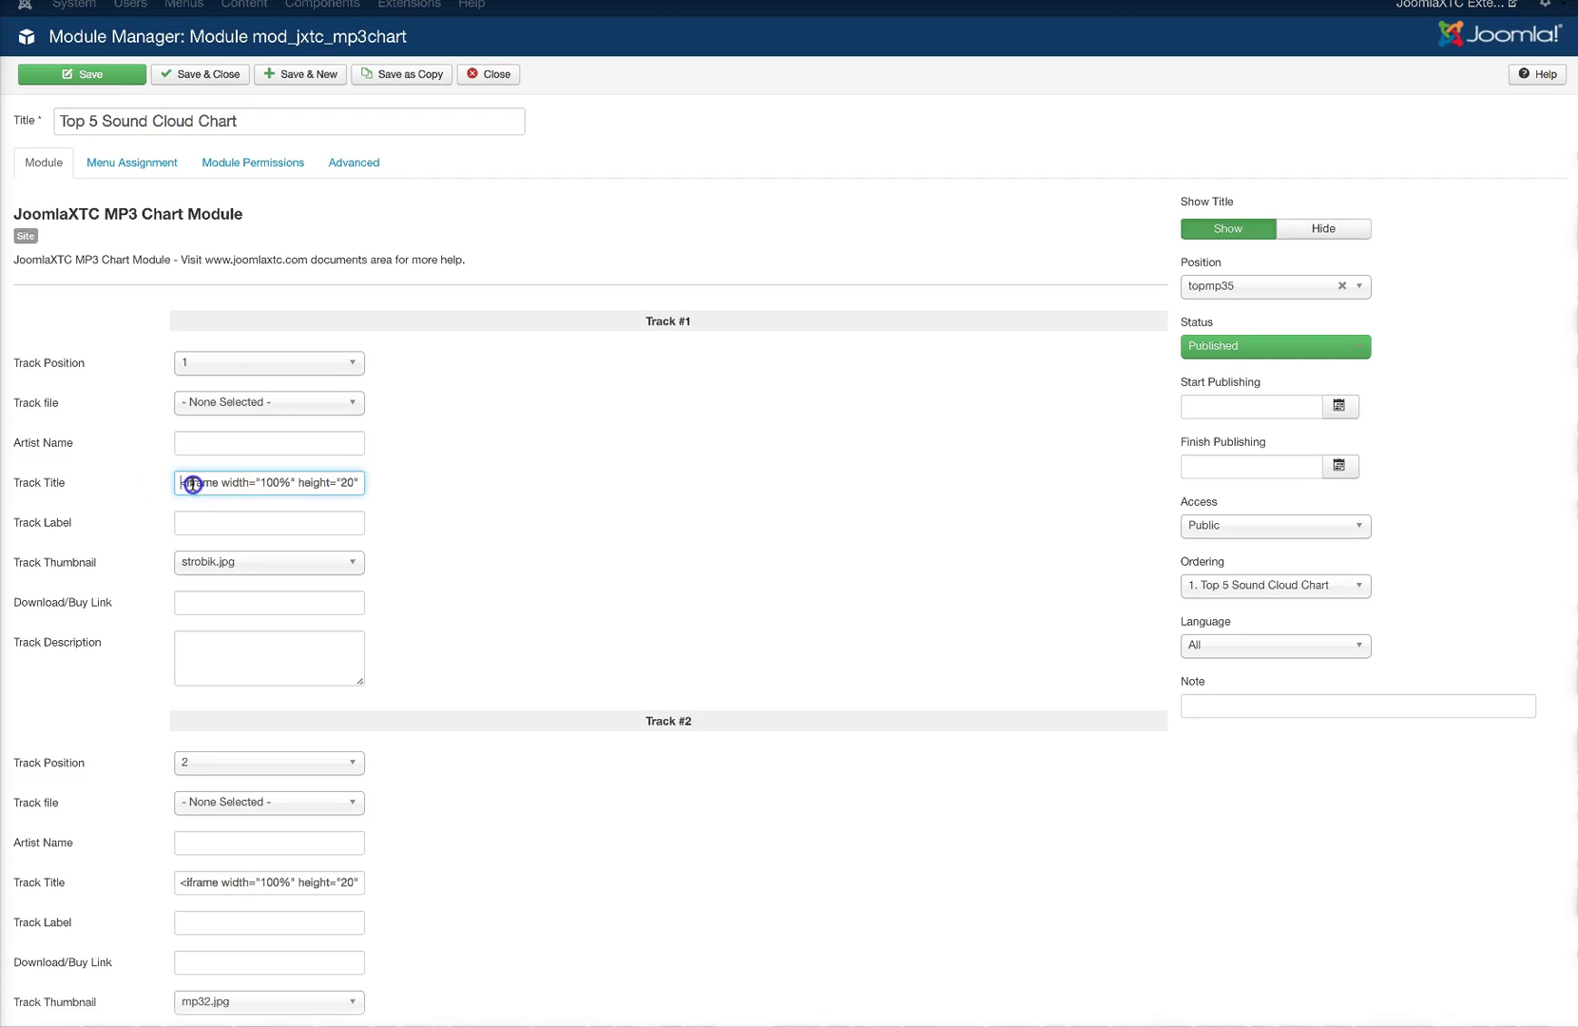
drag(282, 487, 99, 487)
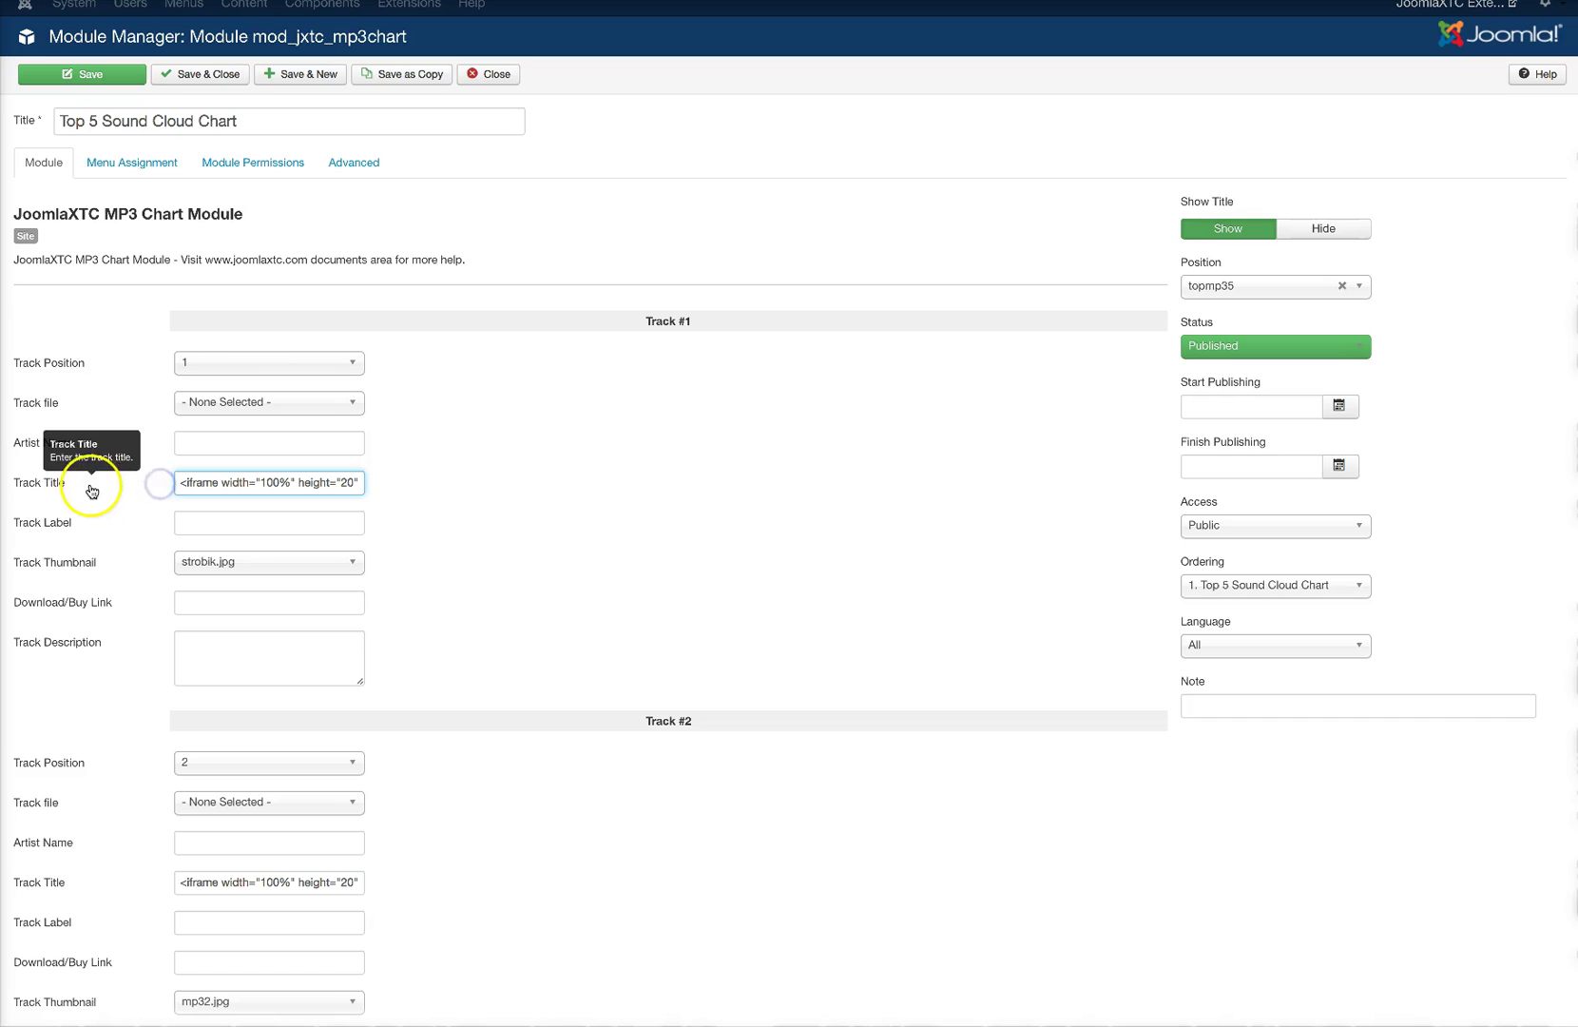
click(480, 477)
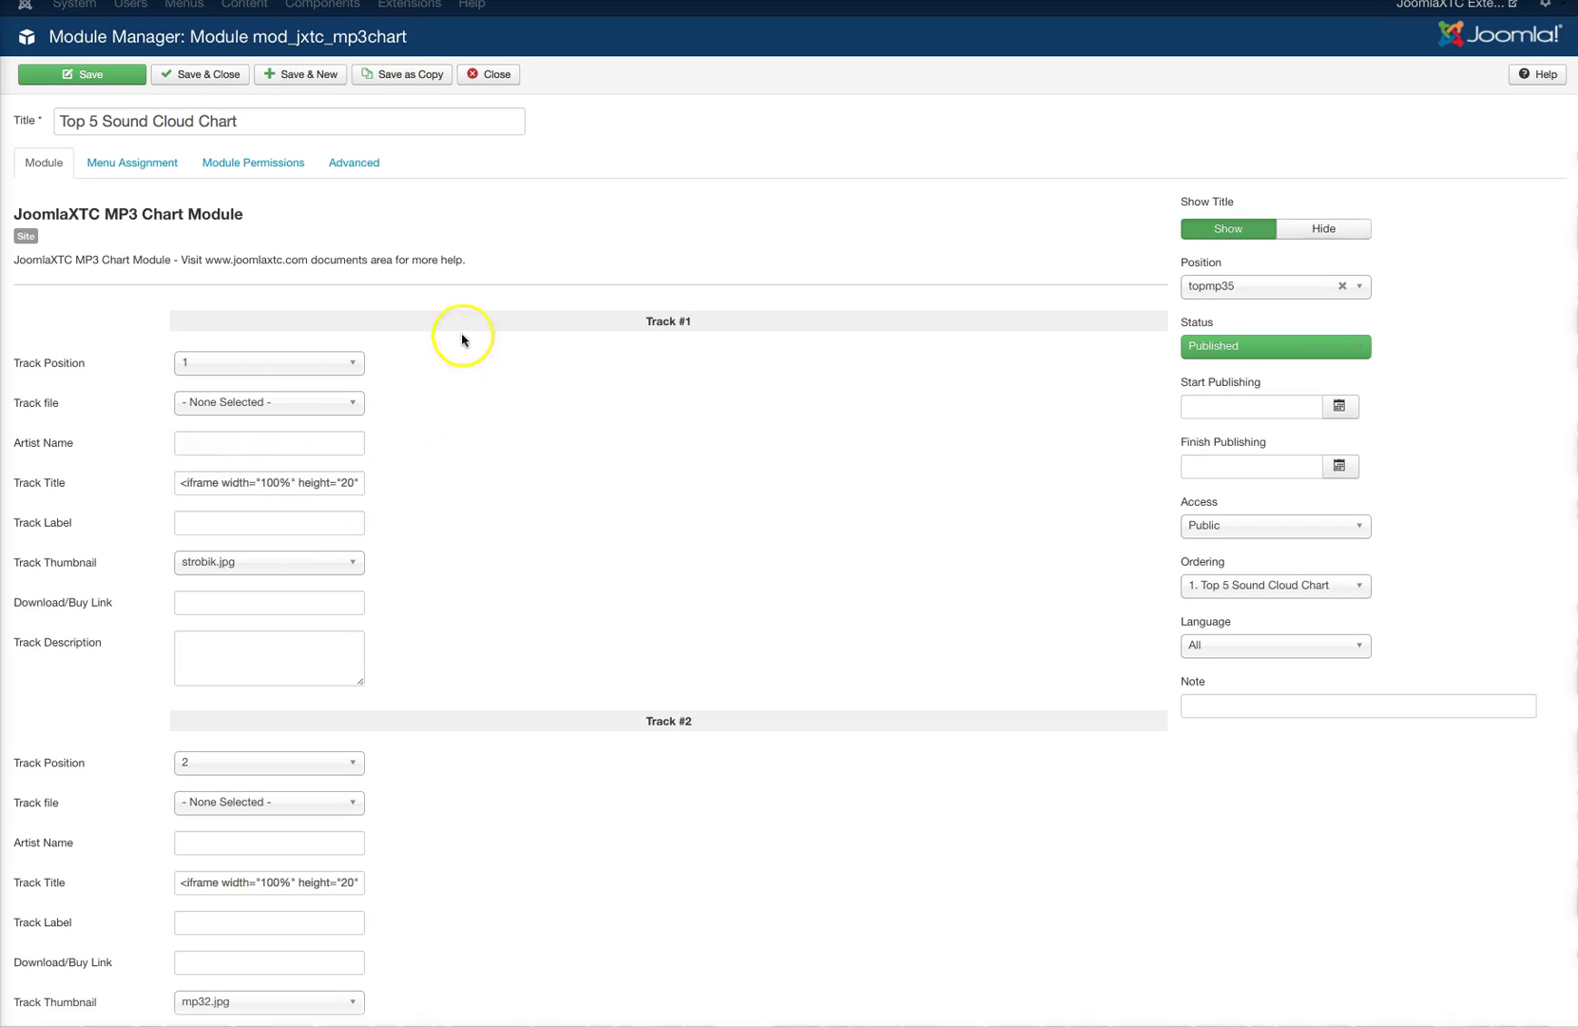
click(485, 74)
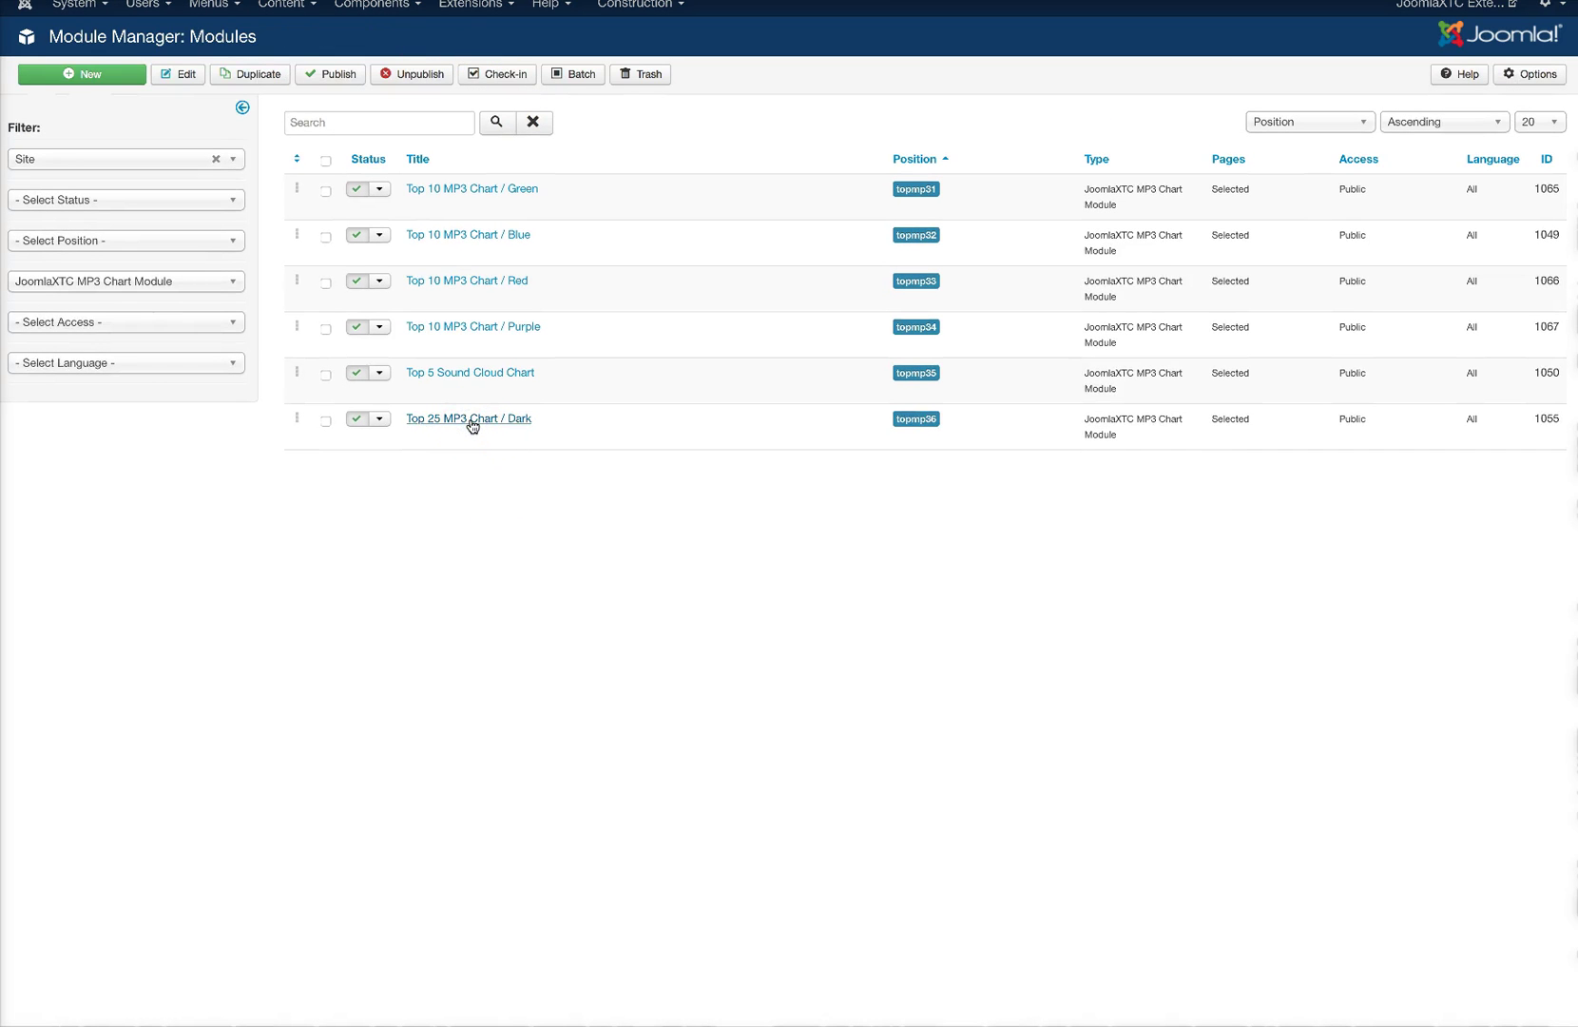
- Open Top 25 MP3 Chart / Dark's Advanced tab and resize the Chart Header box to read its HTML
click(473, 425)
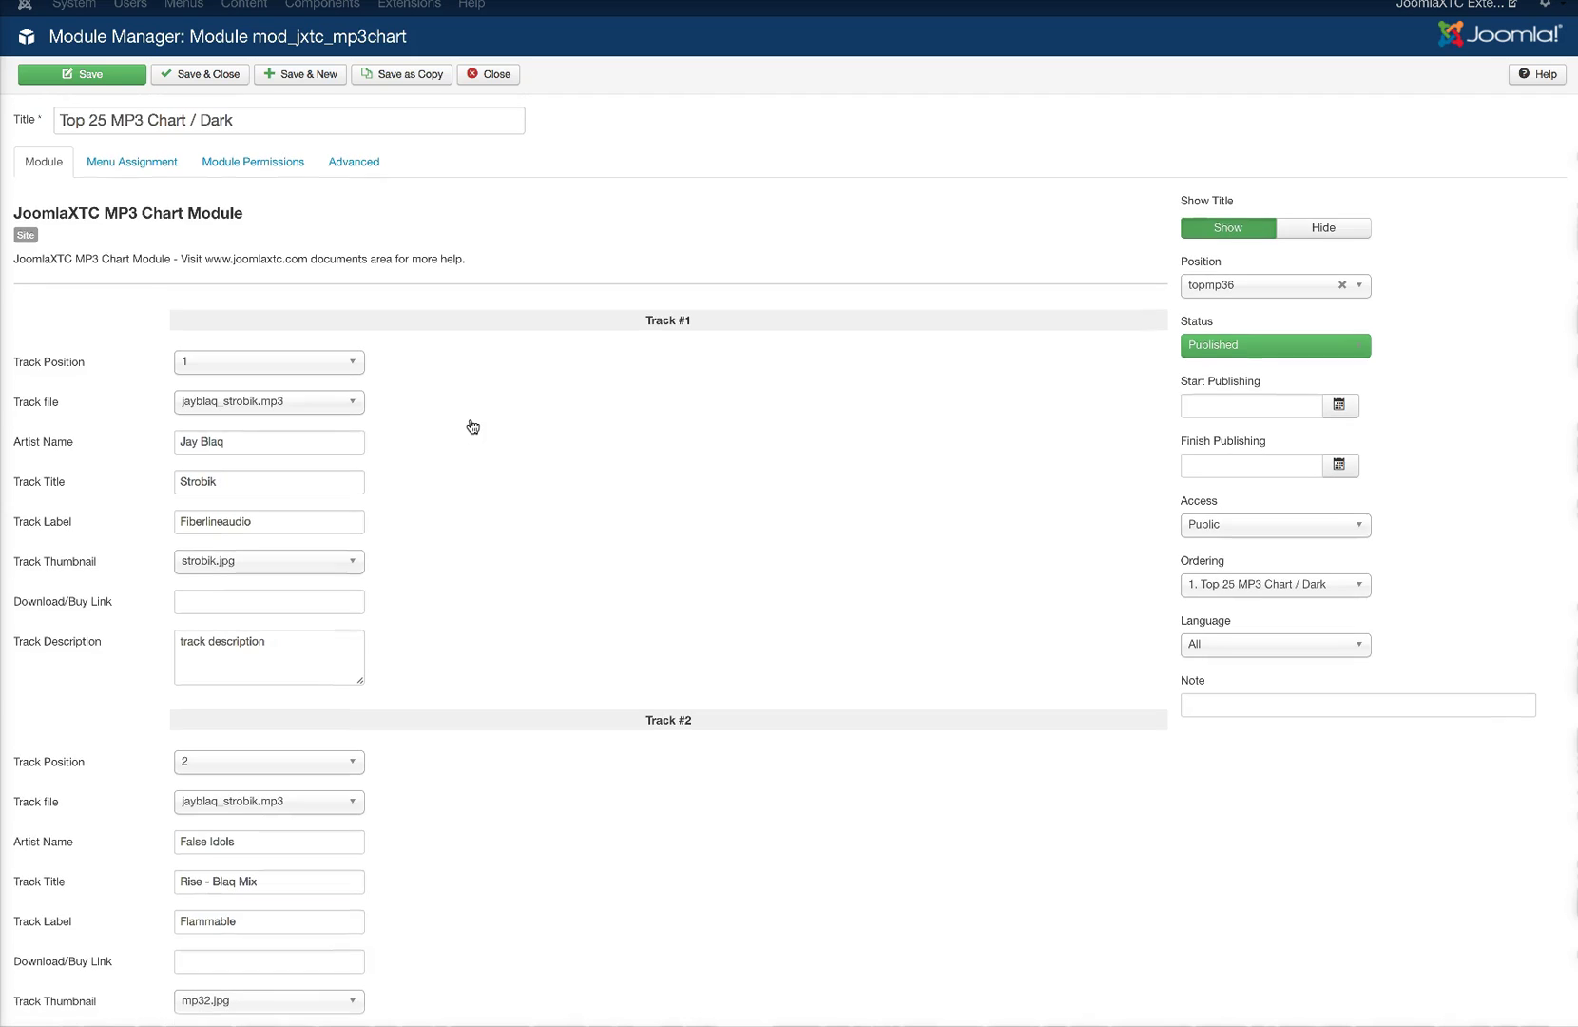
click(354, 170)
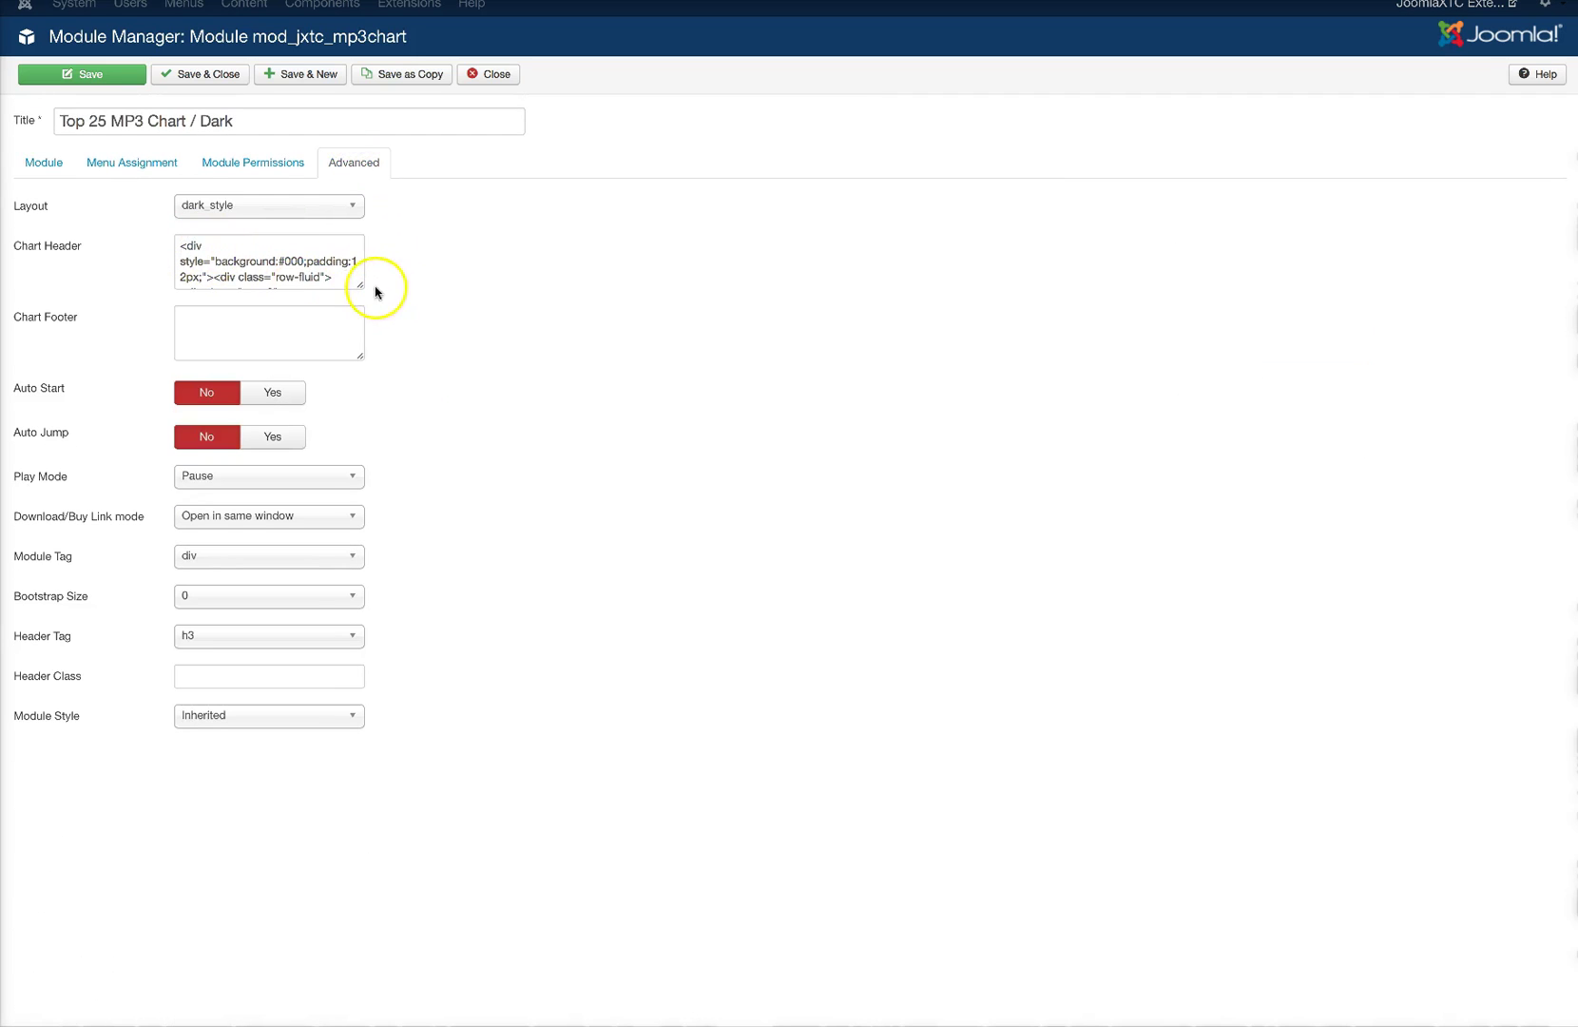
drag(361, 286, 894, 652)
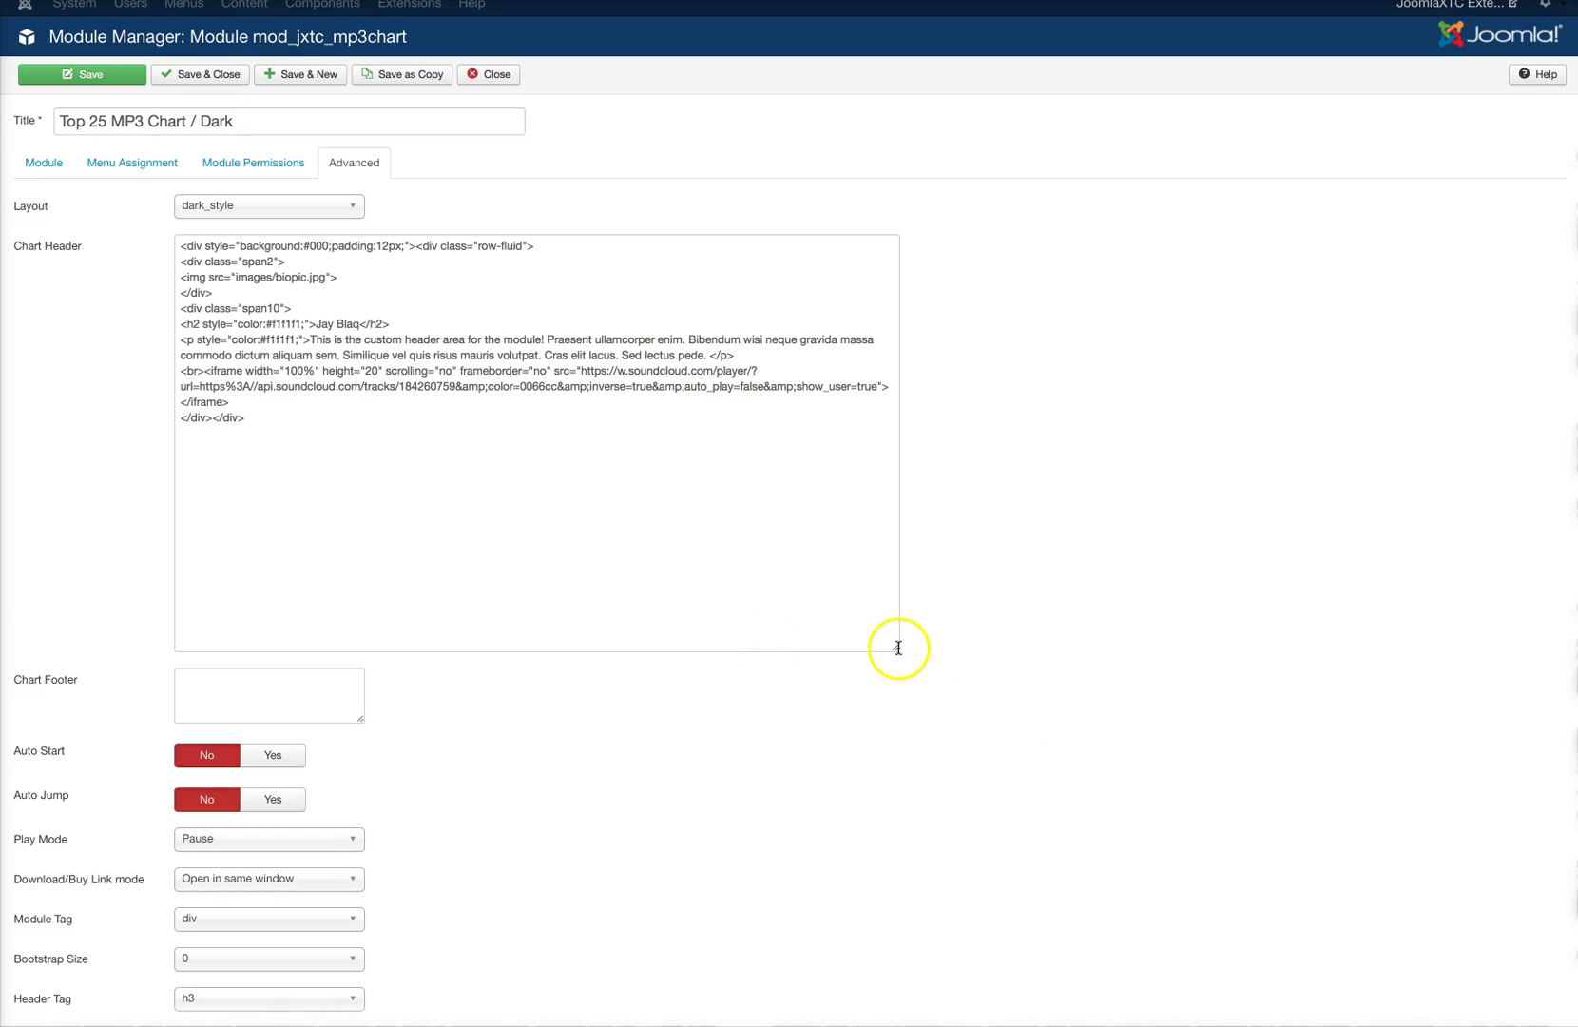
drag(898, 648, 359, 525)
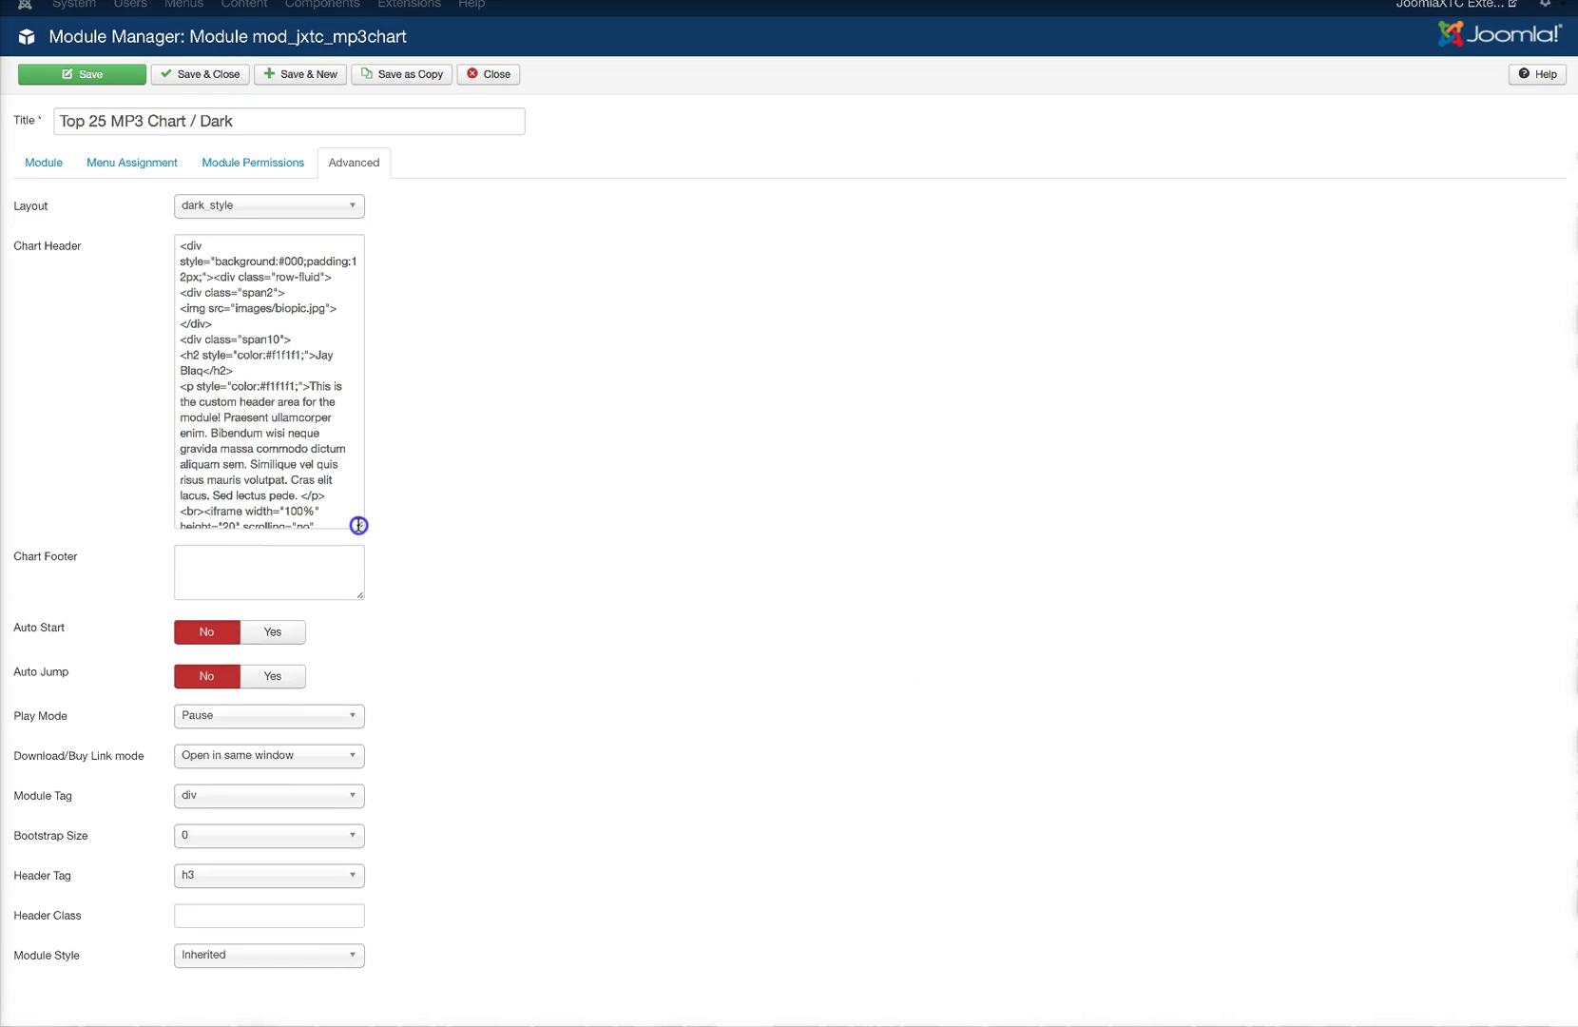